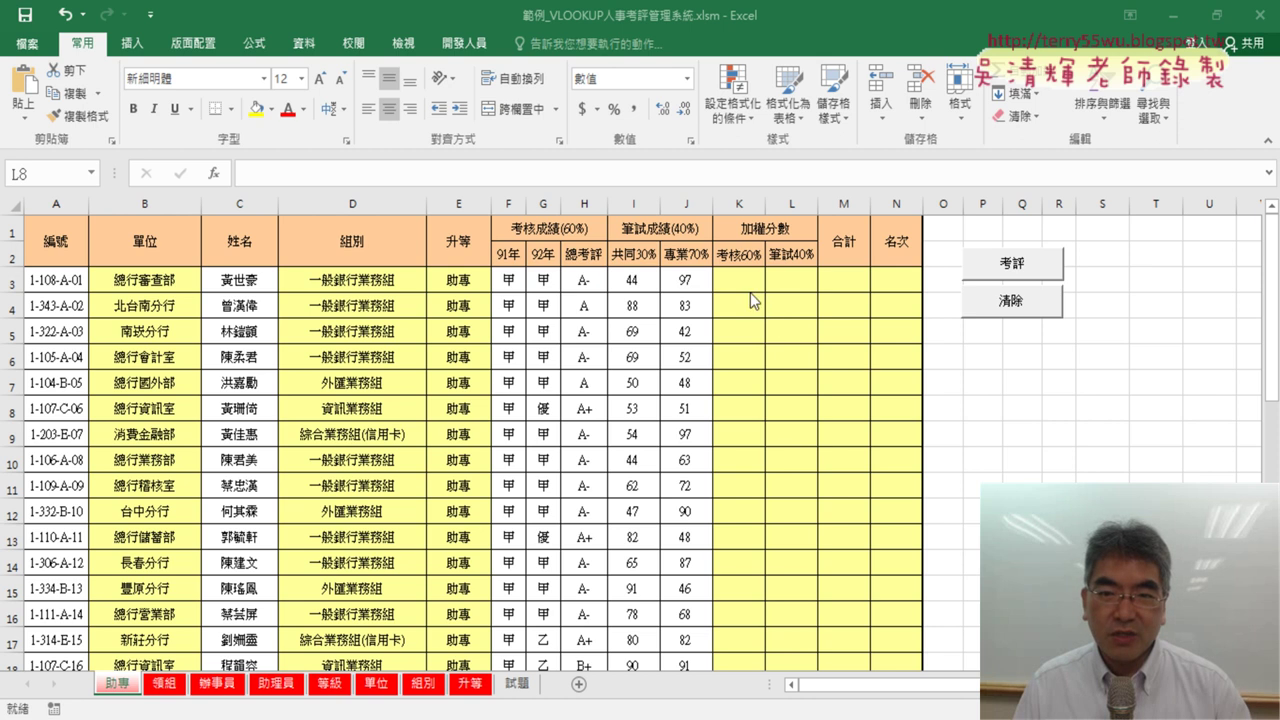
Select K3 and circle the 考核成績(60%), 考核60% and 筆試40% headings, then clear the annotations
left_click(748, 280)
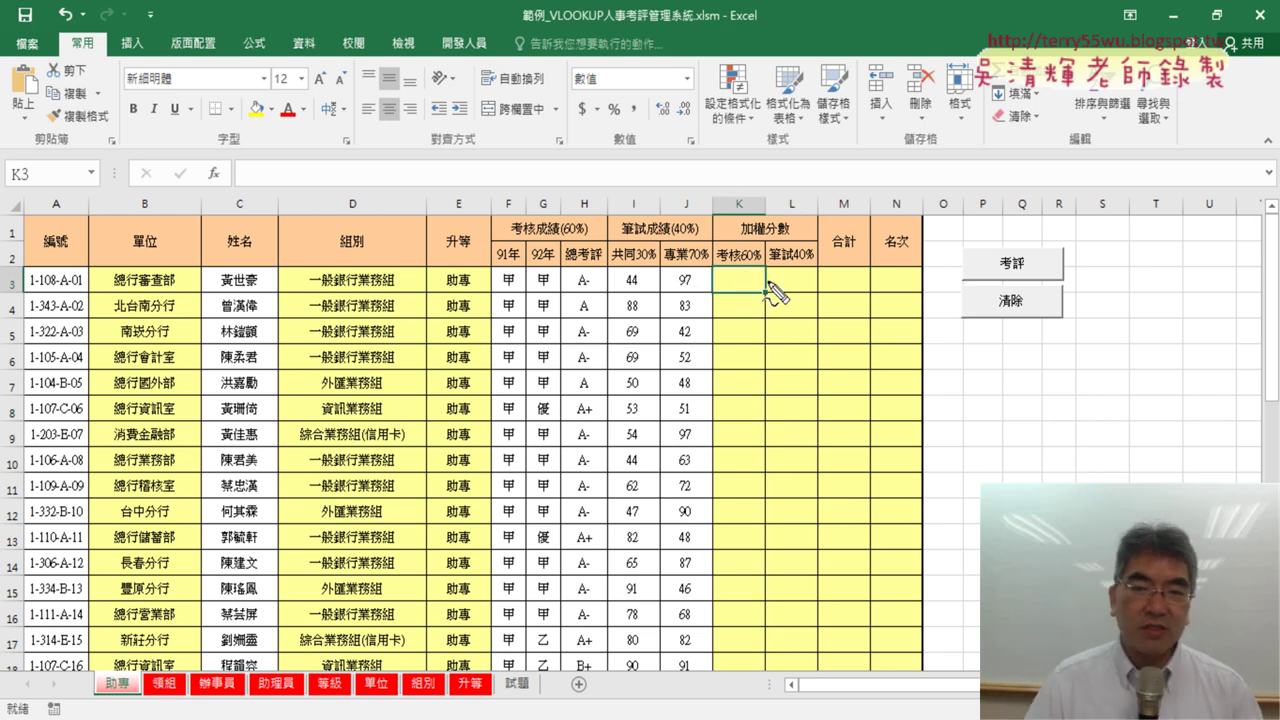
mouse_move(548, 244)
left_mouse_down()
mouse_move(555, 208)
mouse_move(595, 250)
left_mouse_up()
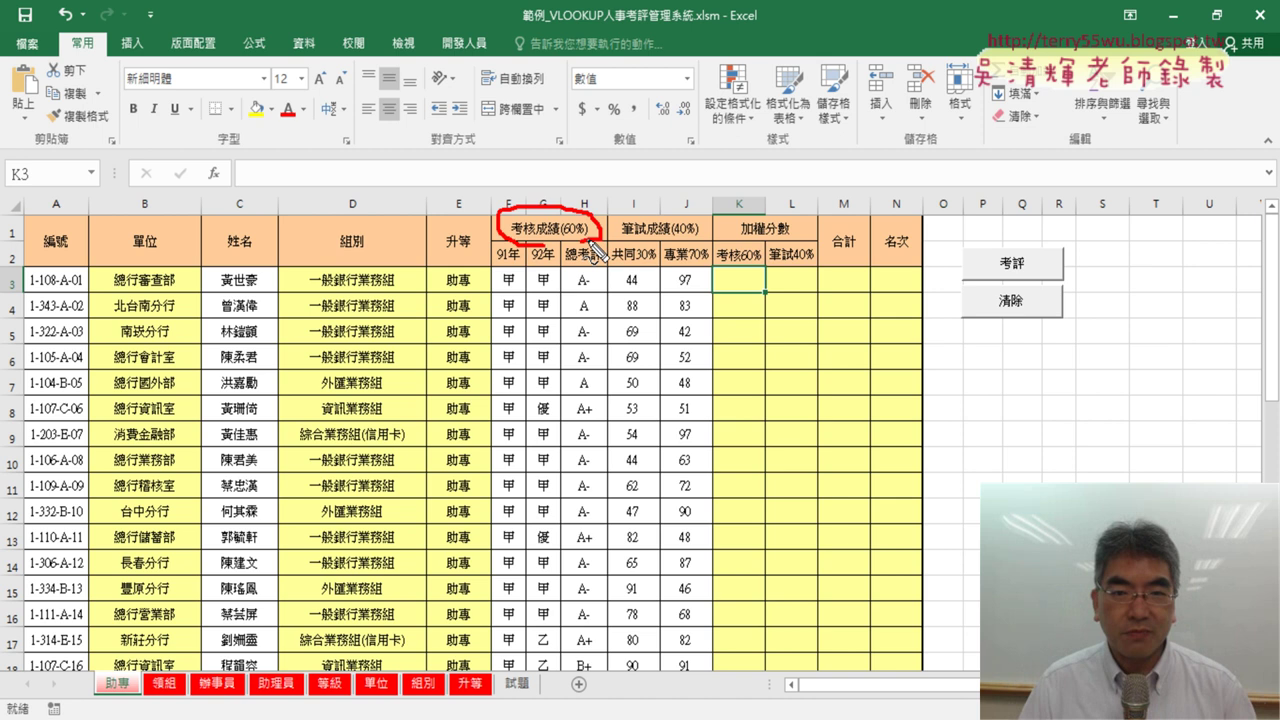
mouse_move(765, 268)
left_mouse_down()
mouse_move(766, 256)
mouse_move(640, 184)
mouse_move(600, 195)
left_mouse_up()
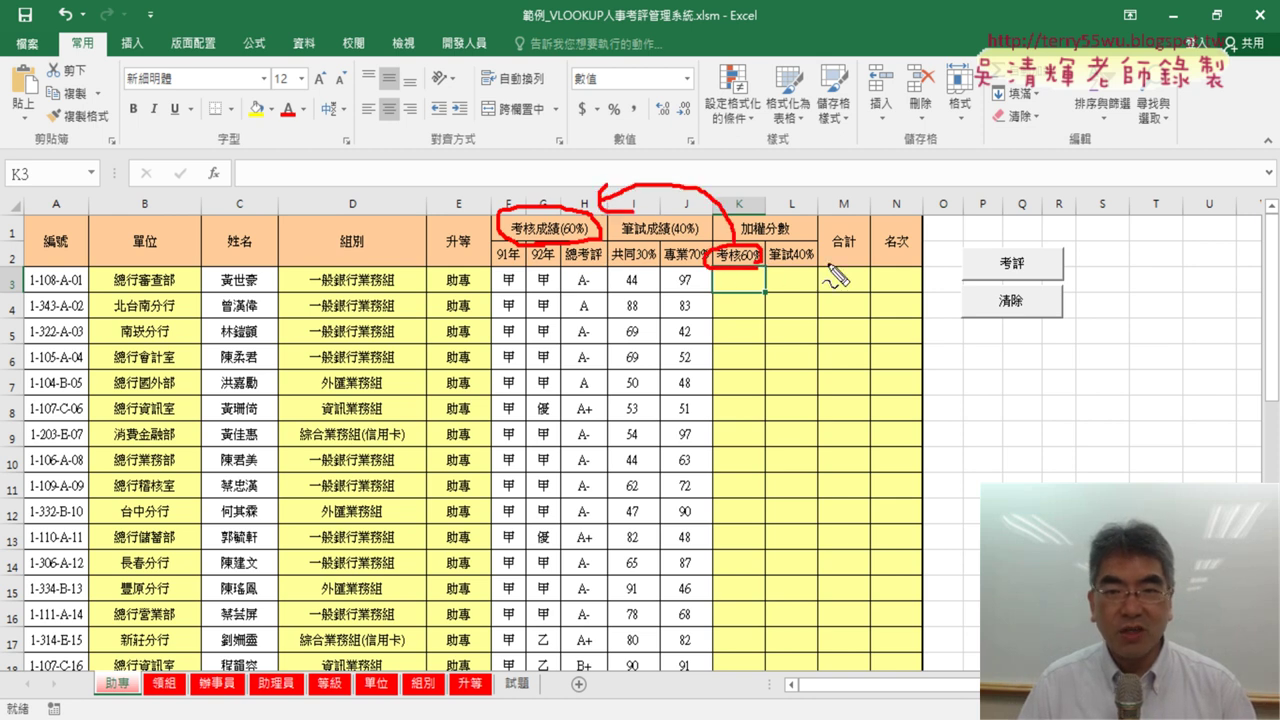
left_click_drag(810, 248, 814, 256)
mouse_move(797, 212)
left_mouse_down()
mouse_move(800, 240)
mouse_move(705, 225)
mouse_move(672, 245)
left_mouse_up()
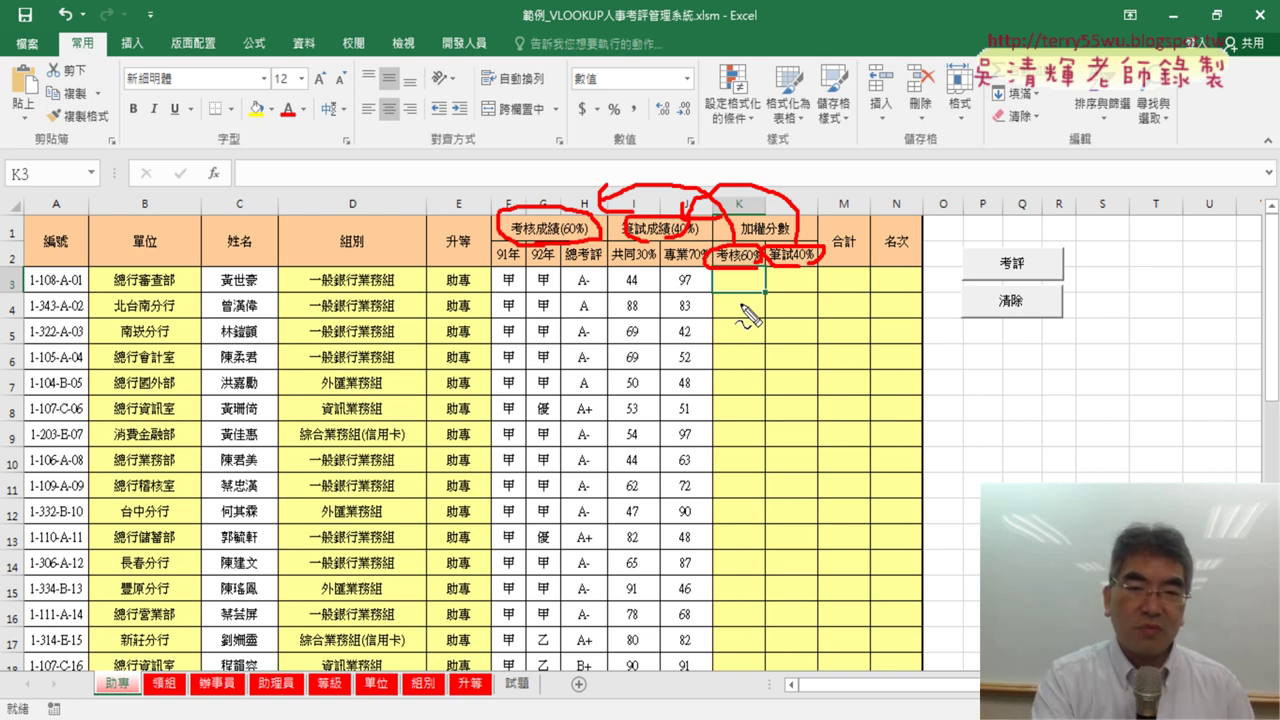
key("Escape")
Review the F3–H3 grades and the lookup tables on the 等級 sheet, then reselect K3 on 助專
left_click(506, 282)
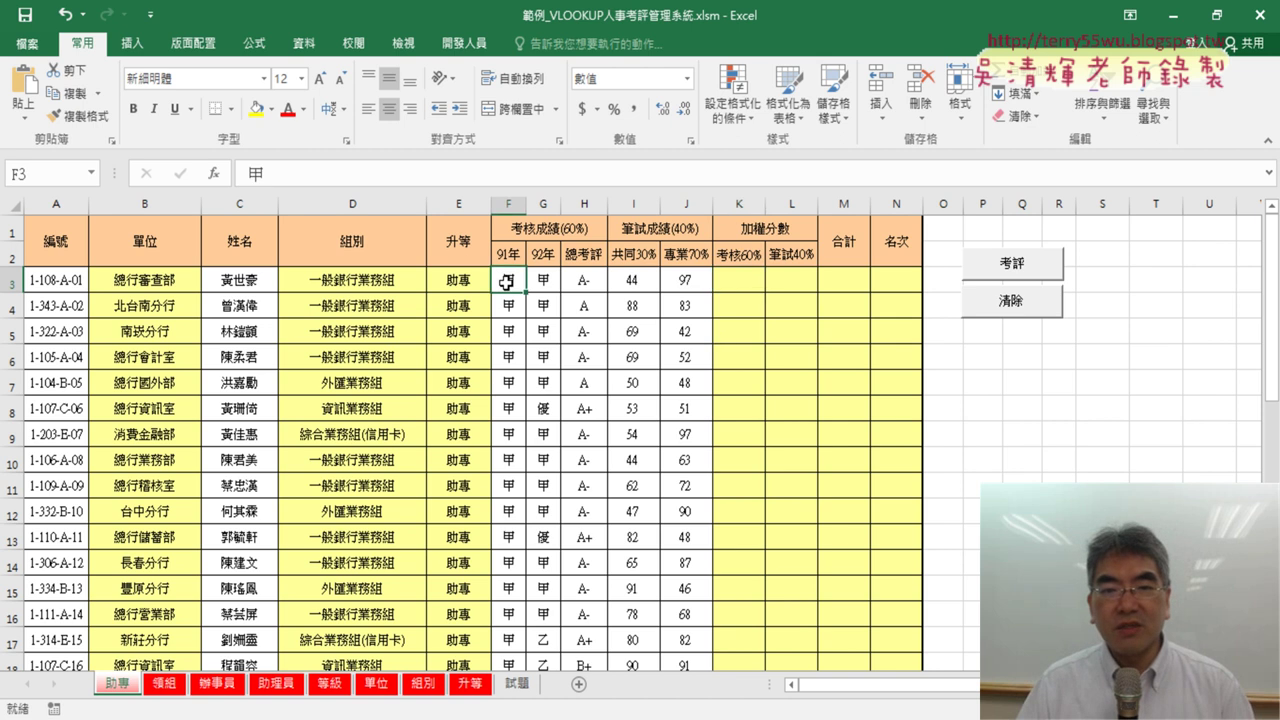
left_click(543, 281)
left_click(588, 283)
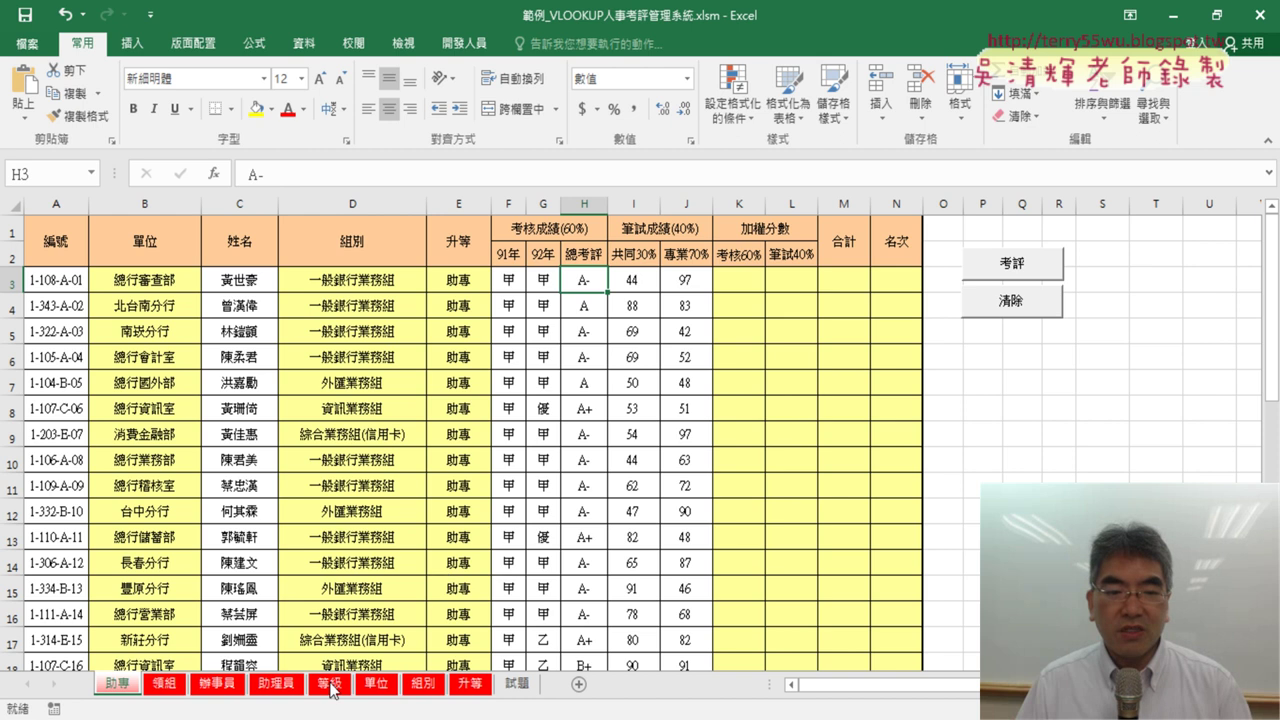
left_click(331, 684)
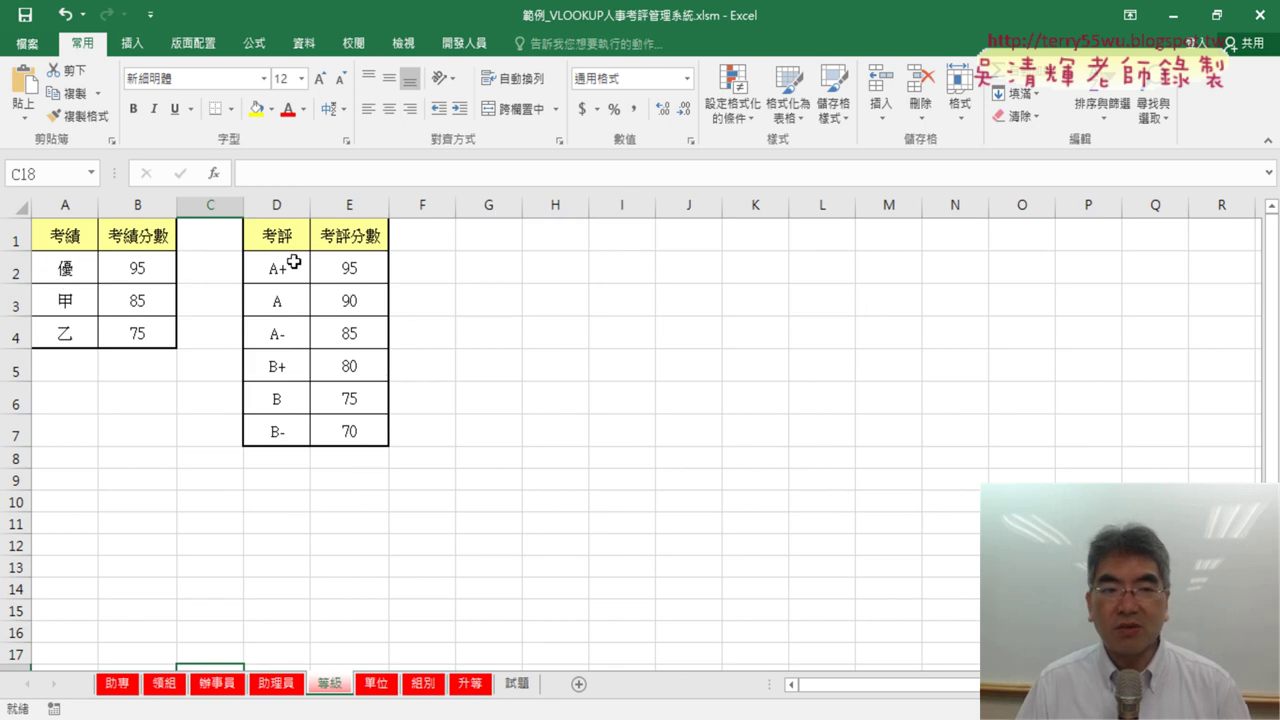
left_click(124, 688)
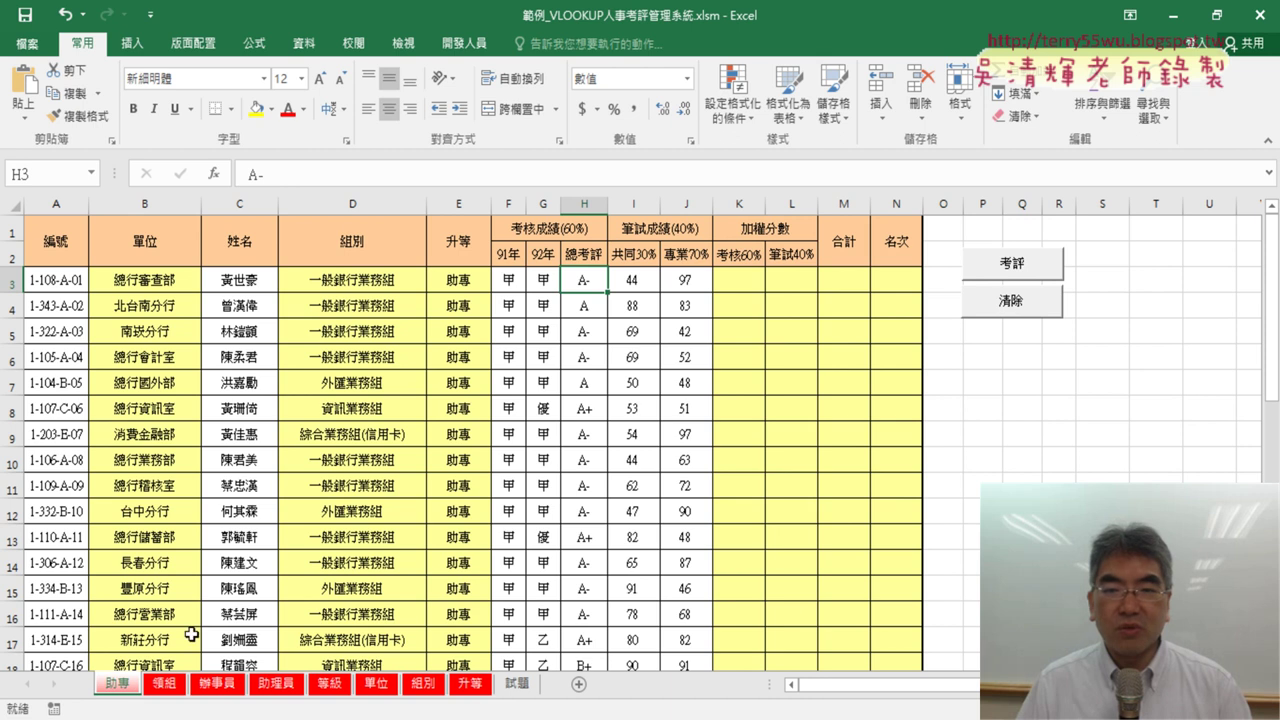
left_click(740, 289)
Start a VLOOKUP in K3 with lookup value F3 and the 考績等級 named range as table
left_click(216, 176)
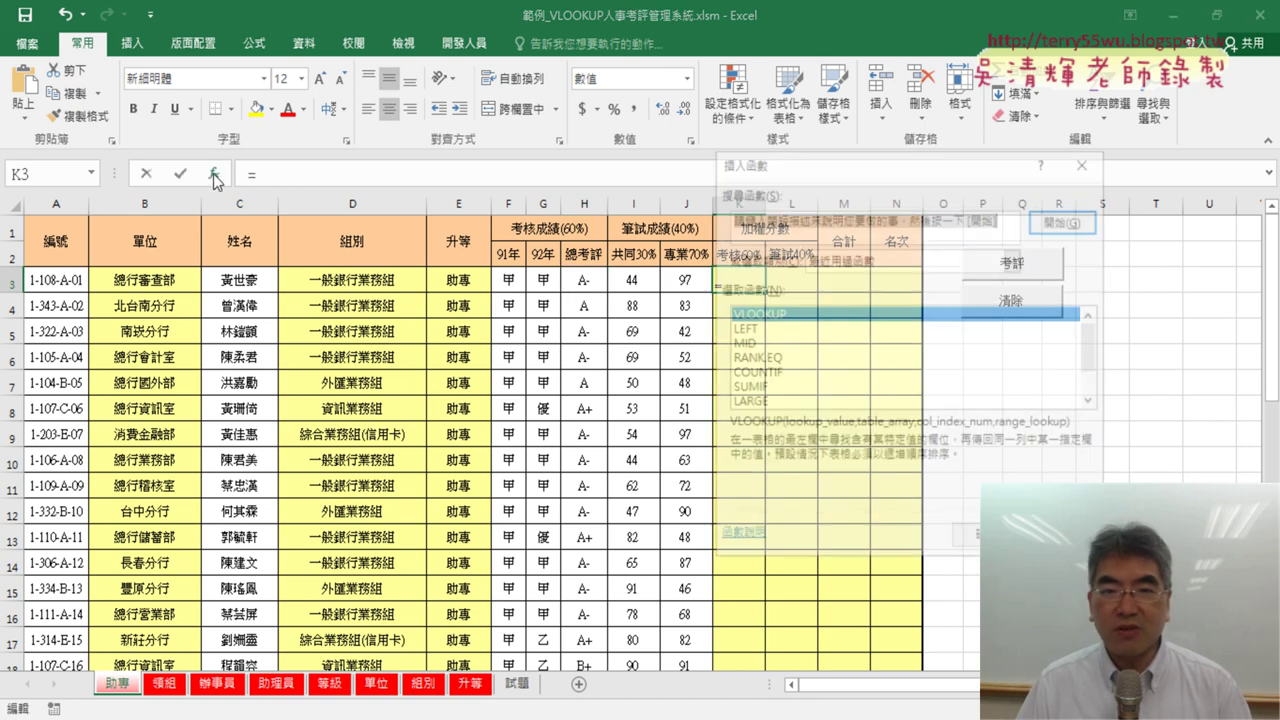
double_click(790, 309)
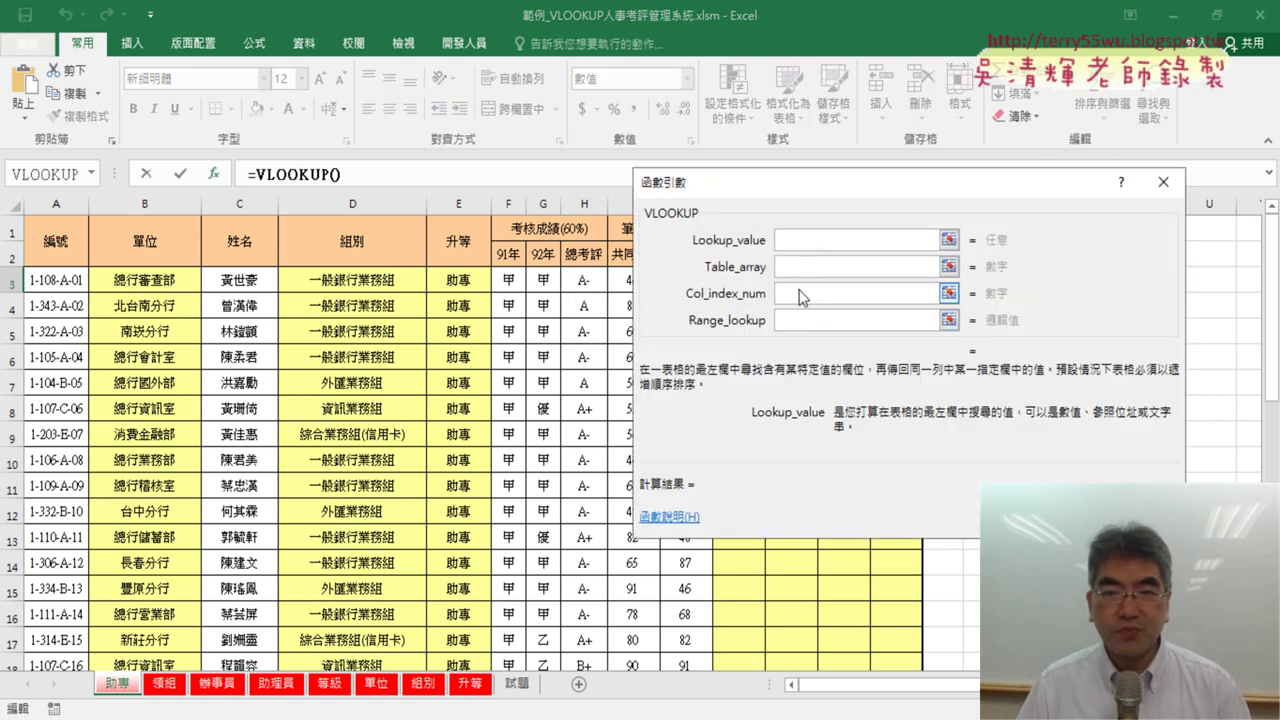
left_click_drag(825, 191, 617, 376)
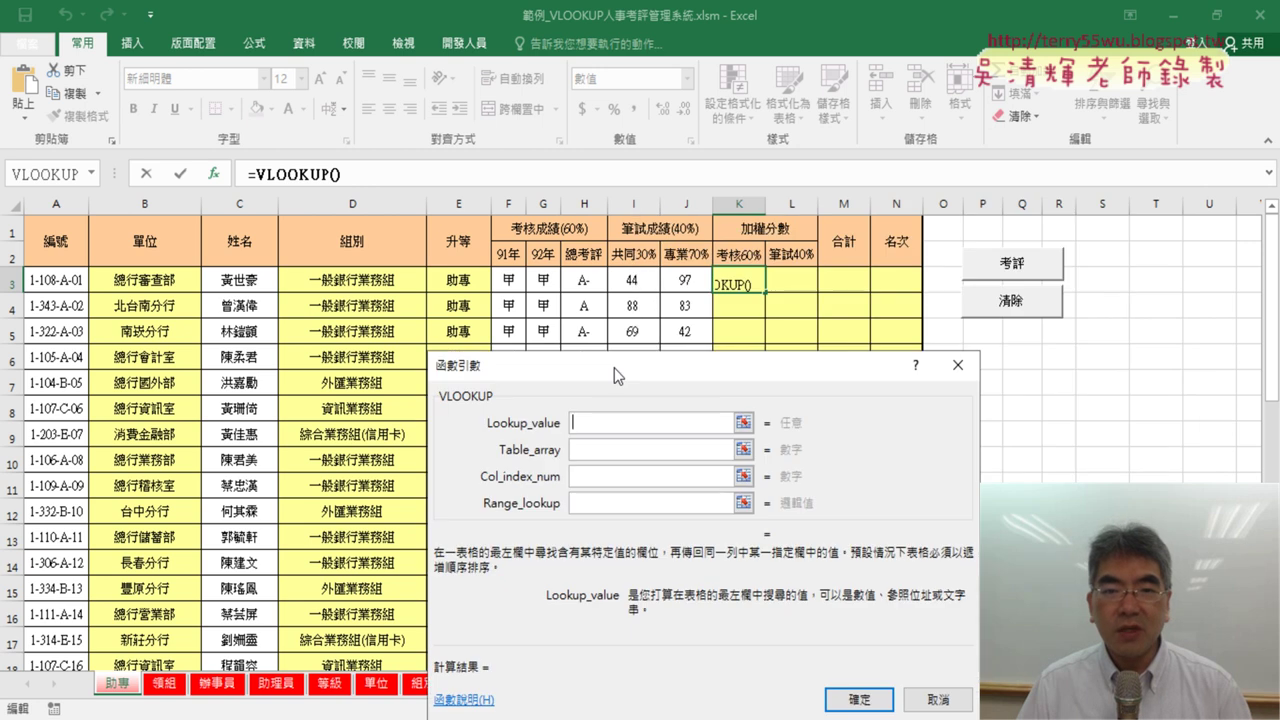
left_click(508, 282)
left_click(589, 462)
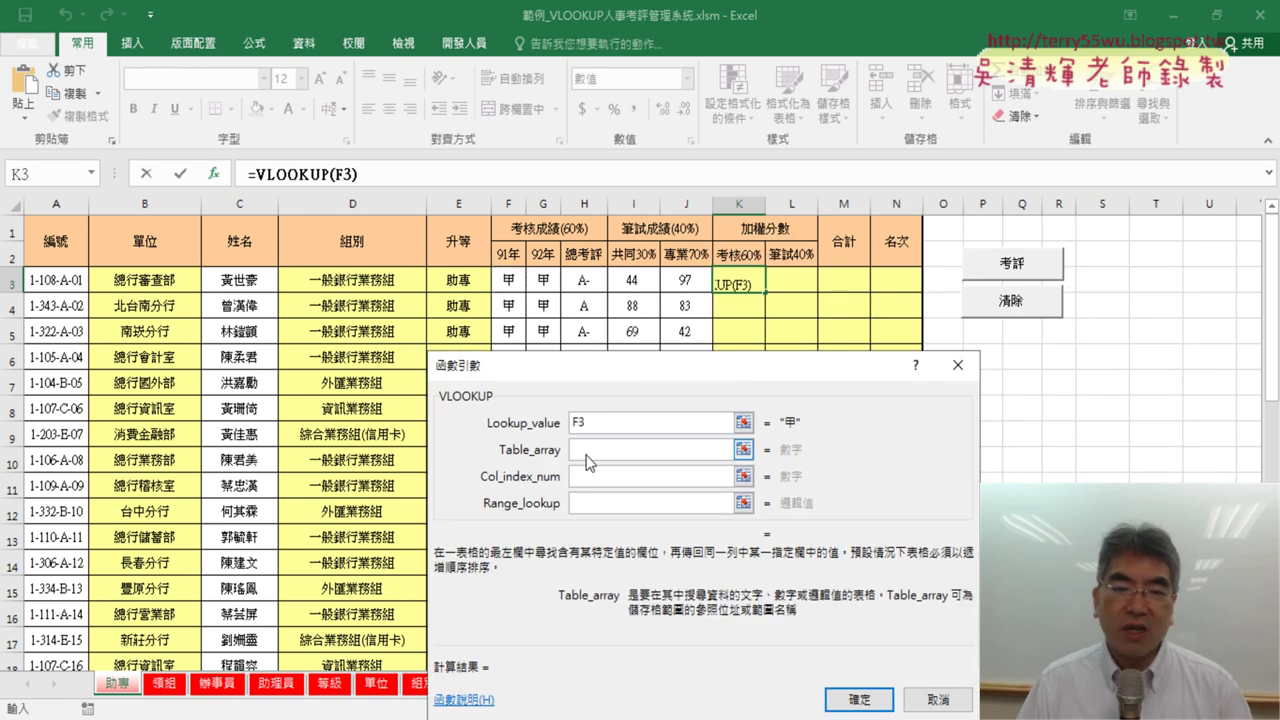
key("F3")
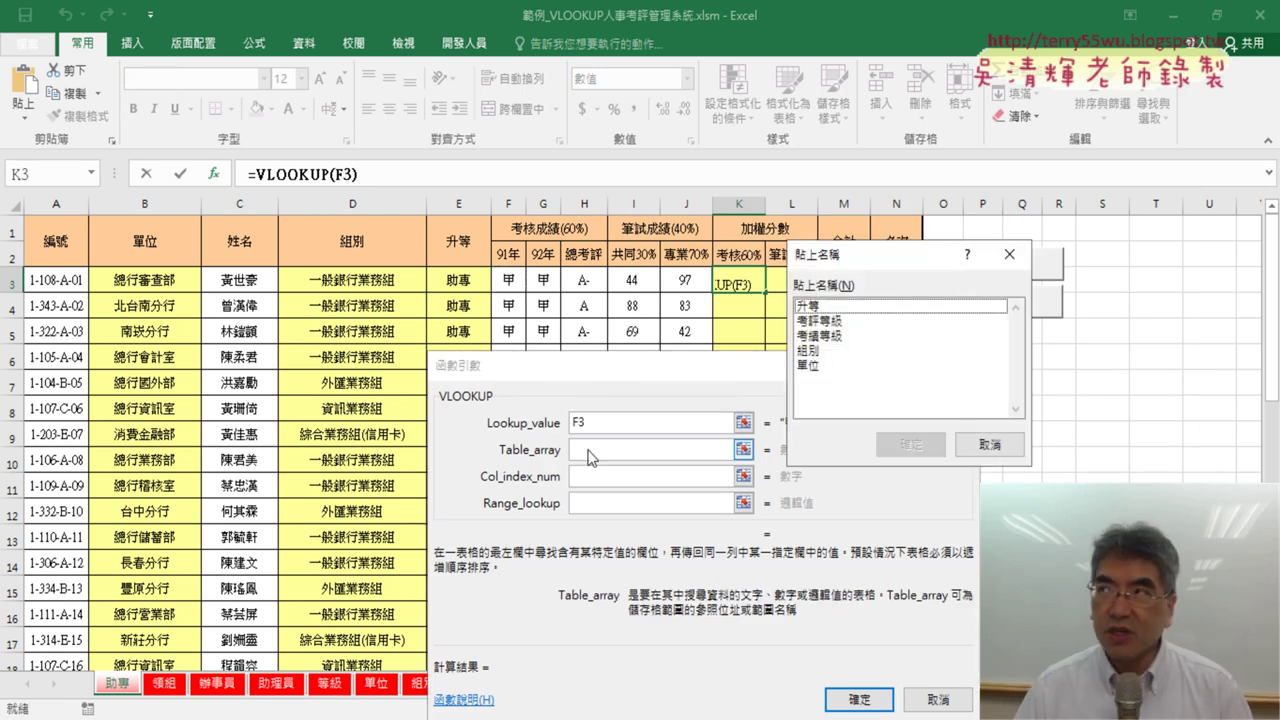
left_click(836, 336)
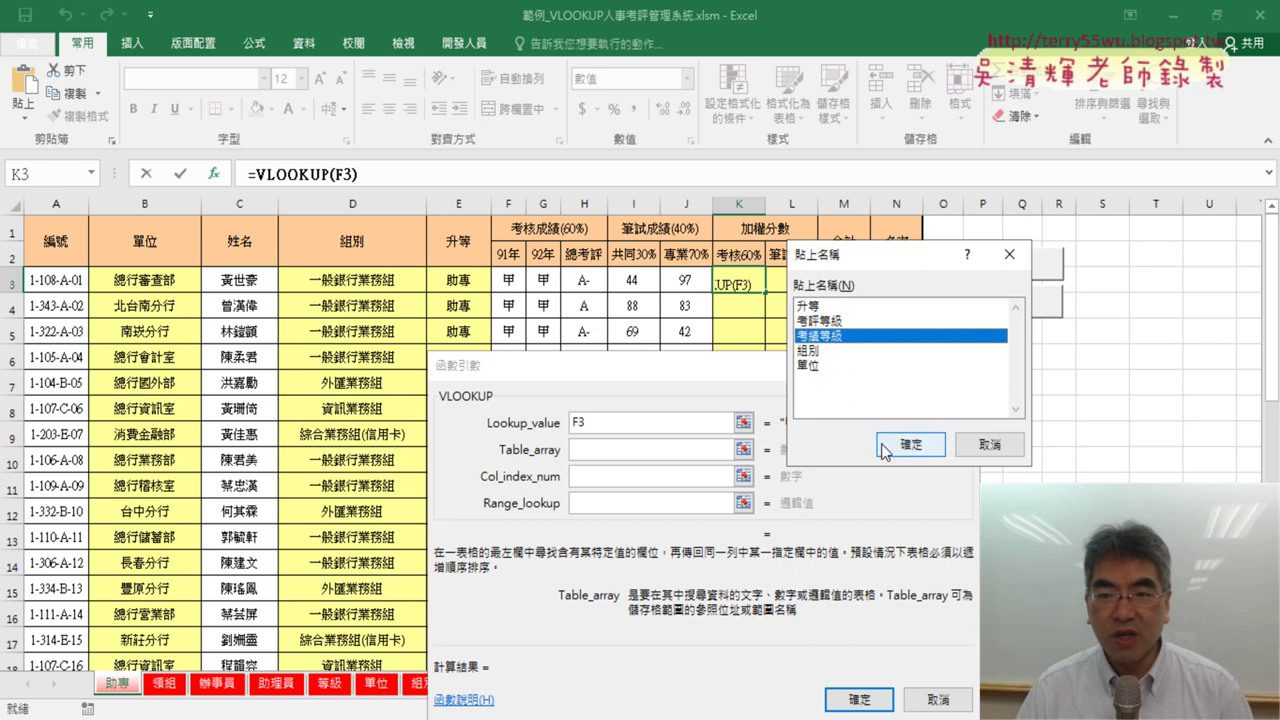
left_click(910, 444)
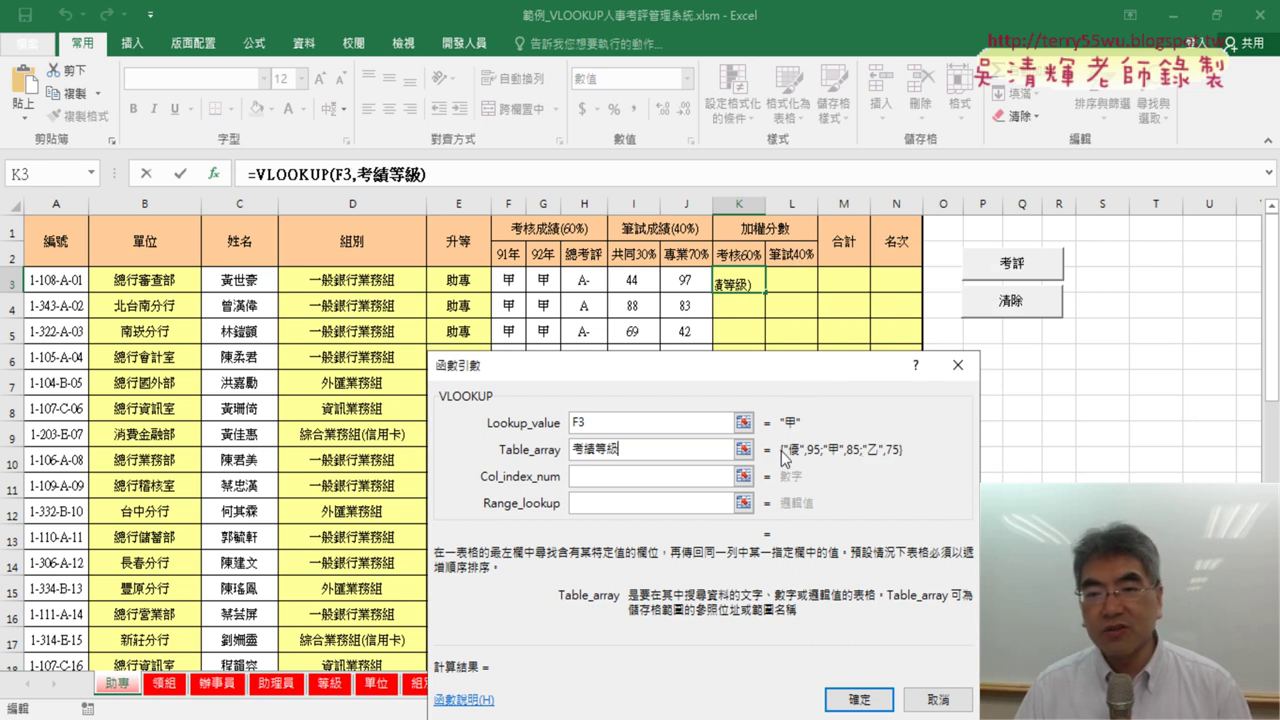
Set column index 2 and exact match 0, completing =VLOOKUP(F3,考績等級,2,0) with result 85.0
left_click(645, 476)
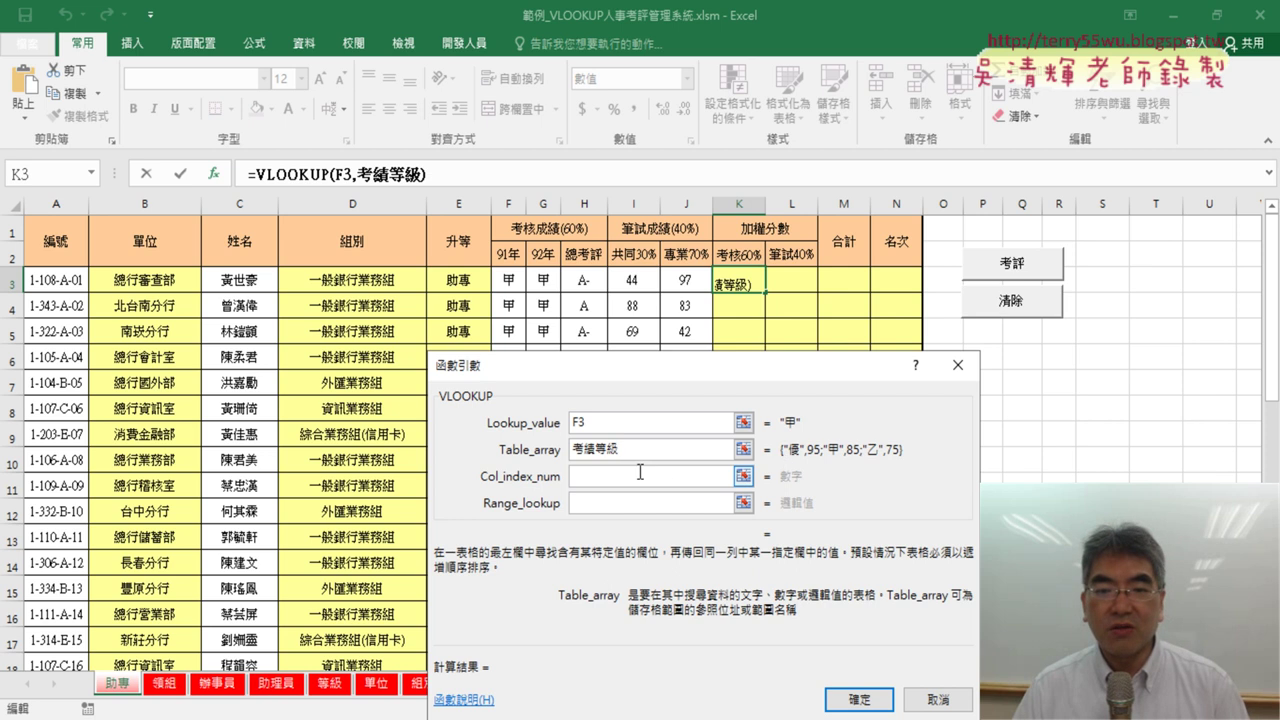
type("2")
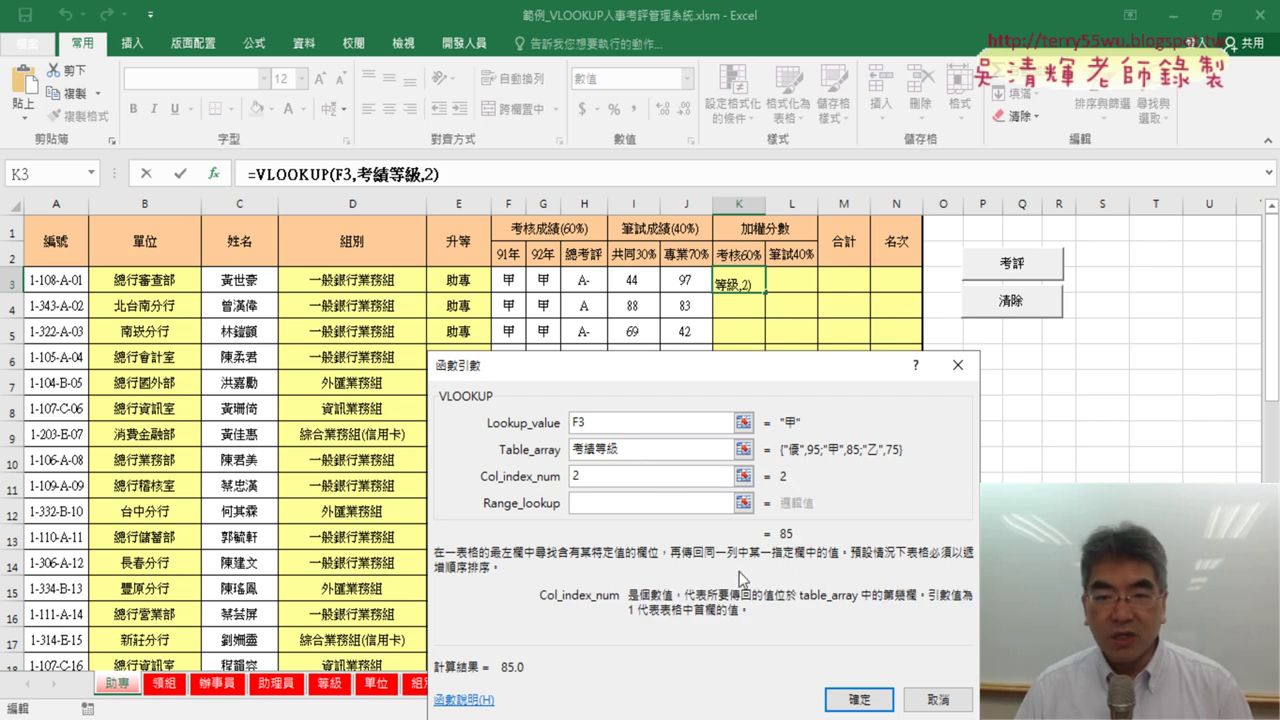
left_click(660, 505)
type("0")
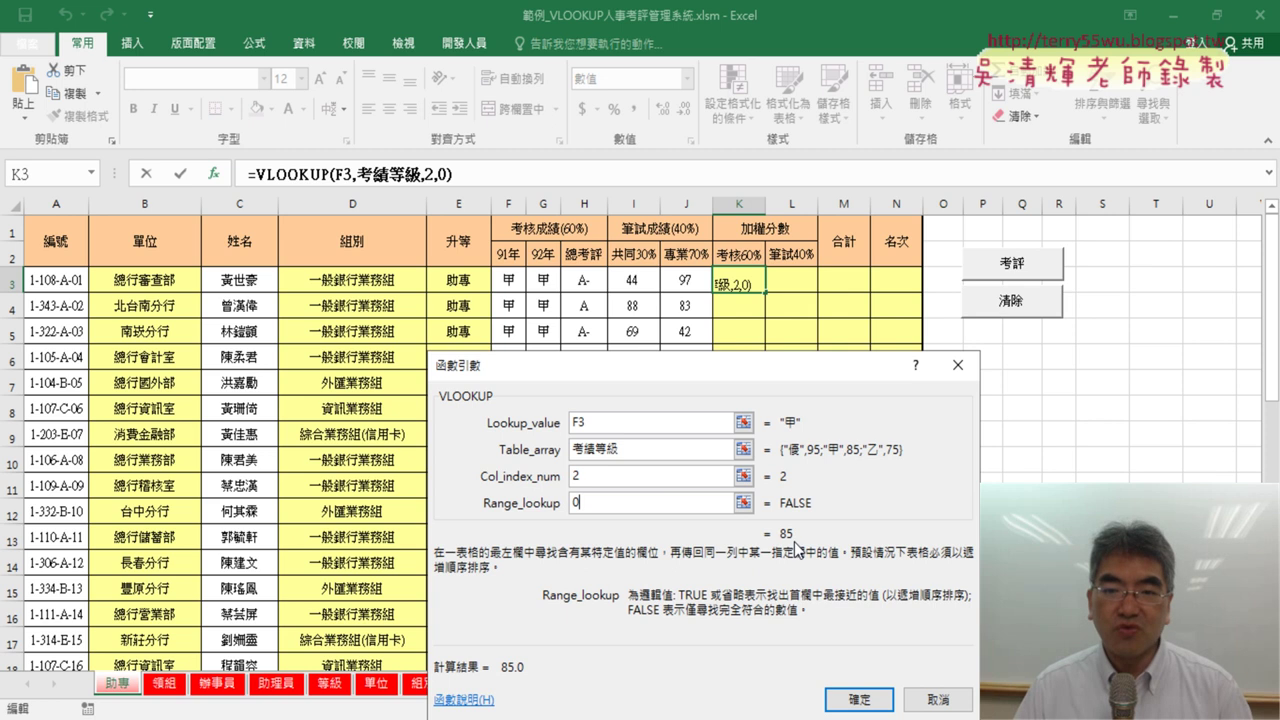
left_click(858, 699)
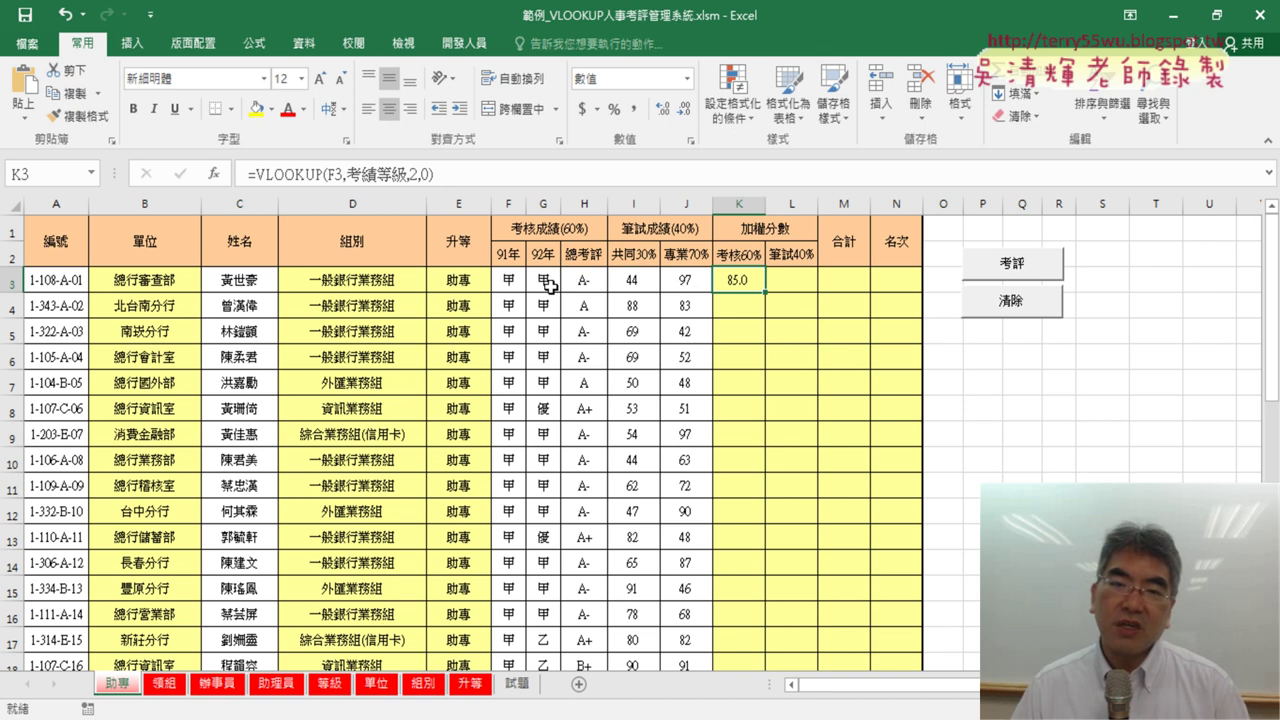
Cut the VLOOKUP formula text out of K3 via the formula bar
left_click_drag(434, 176, 251, 160)
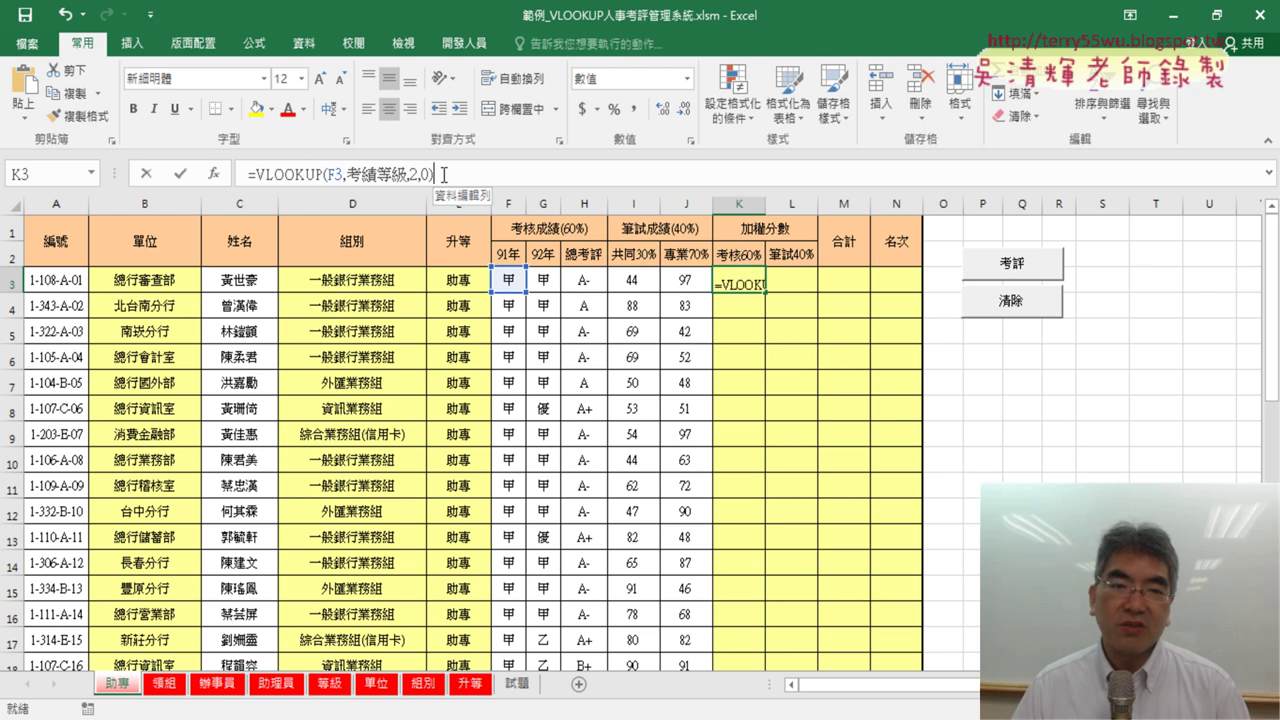
right_click(309, 176)
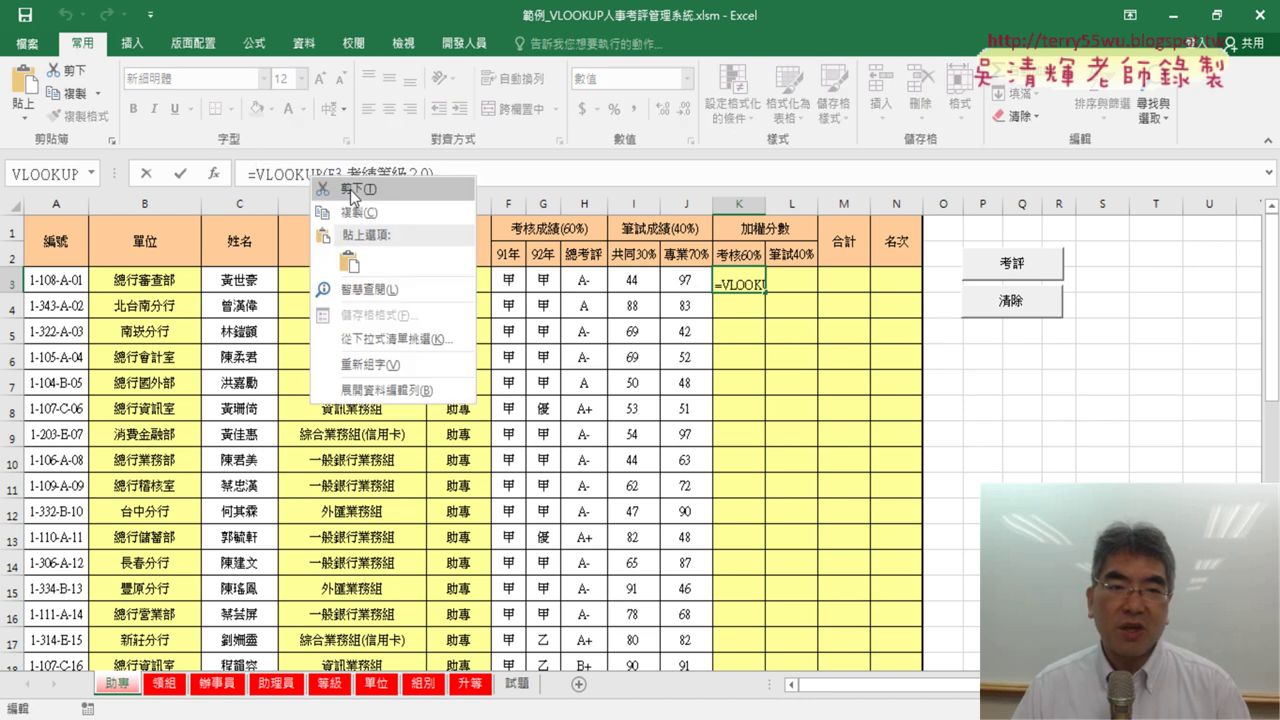
left_click(350, 189)
Insert the AVERAGE function from the 統計 category into K3
left_click(216, 174)
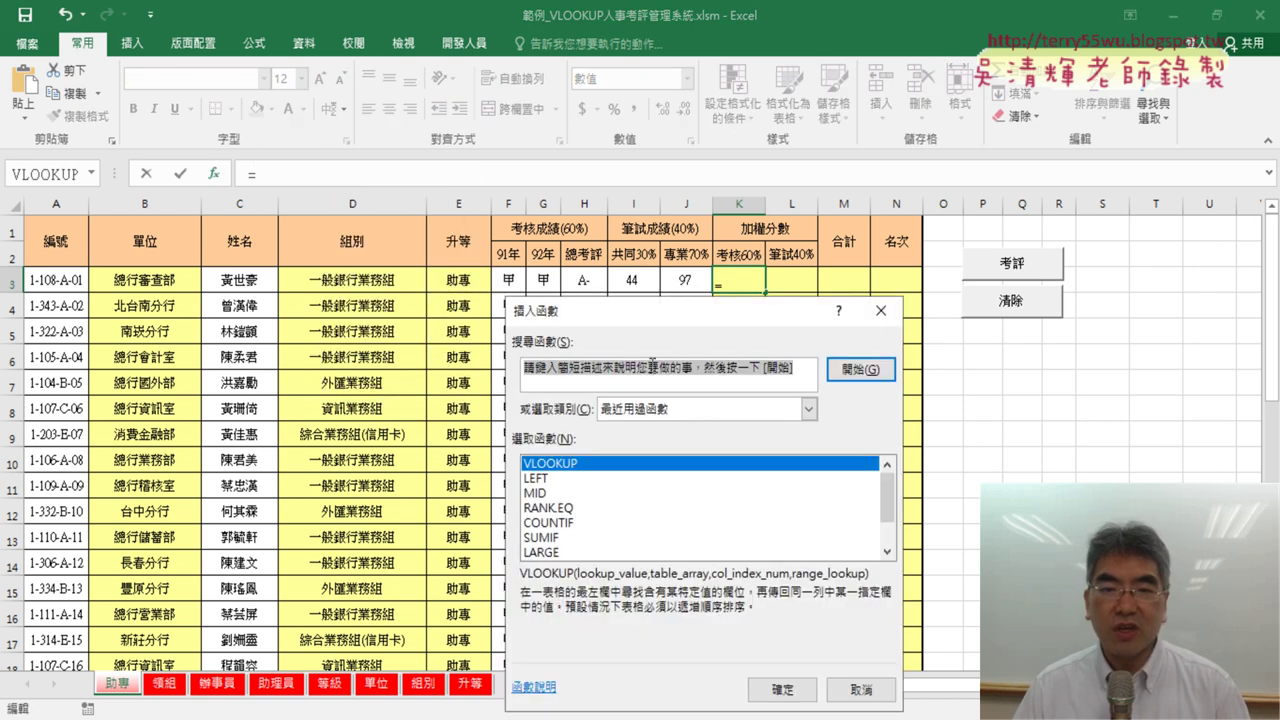
left_click(687, 408)
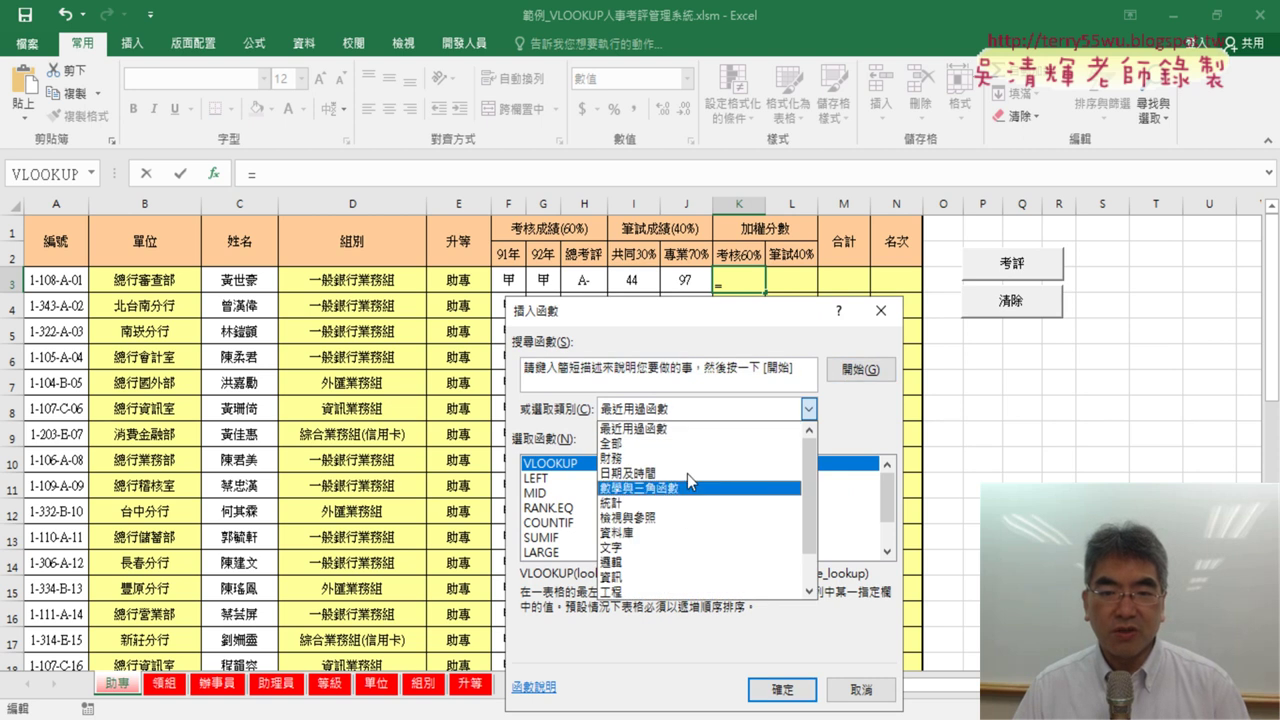
left_click(680, 503)
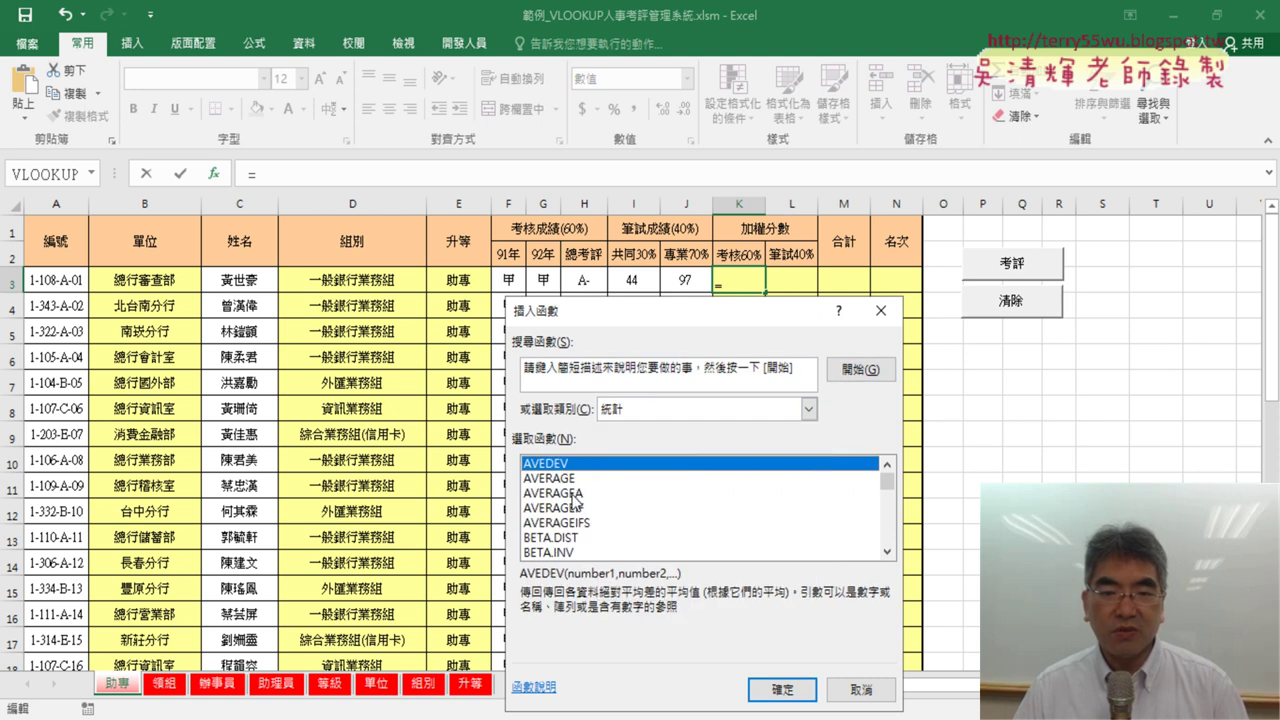
key("Down")
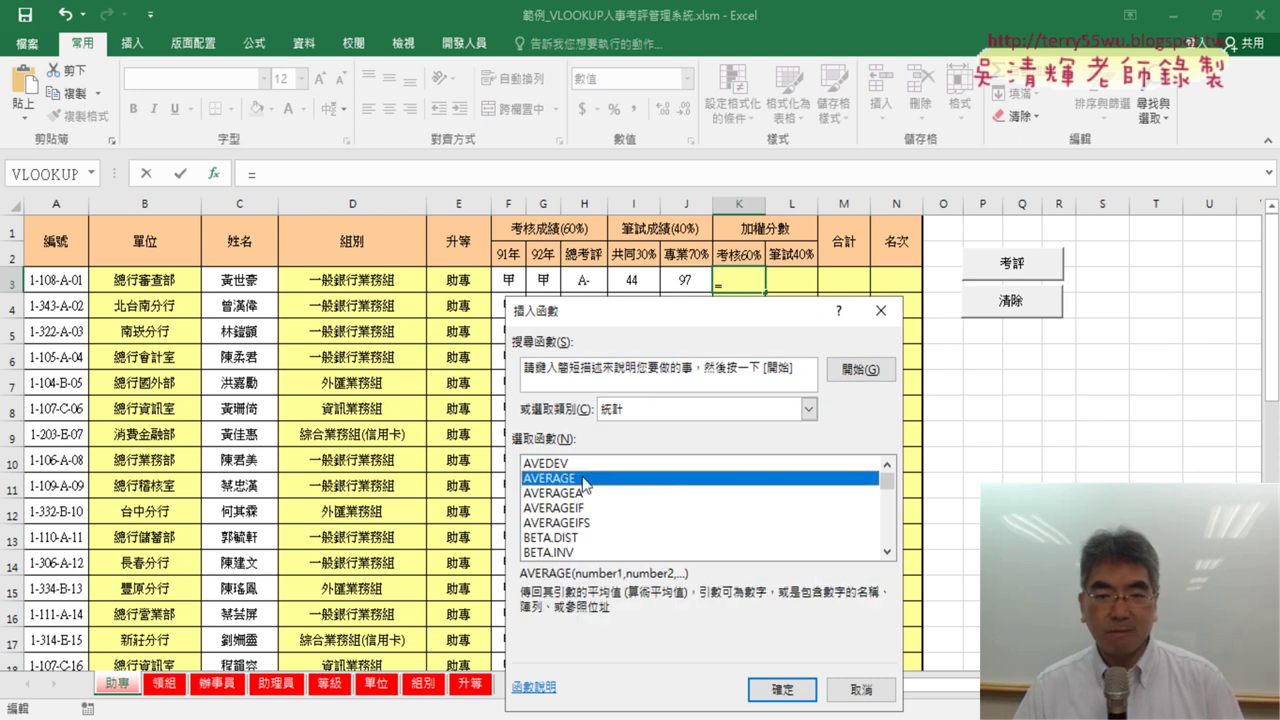
left_click(782, 689)
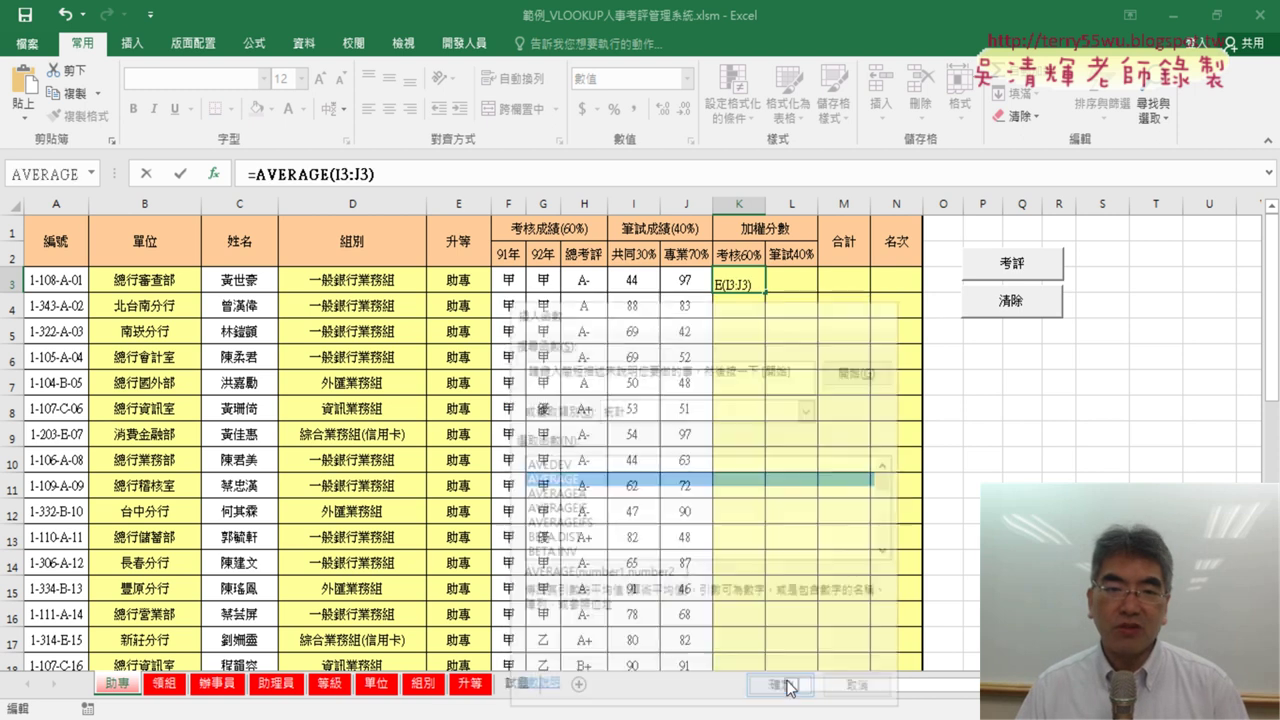
Paste the cut VLOOKUP formula into all three AVERAGE number arguments
right_click(575, 386)
left_click(643, 445)
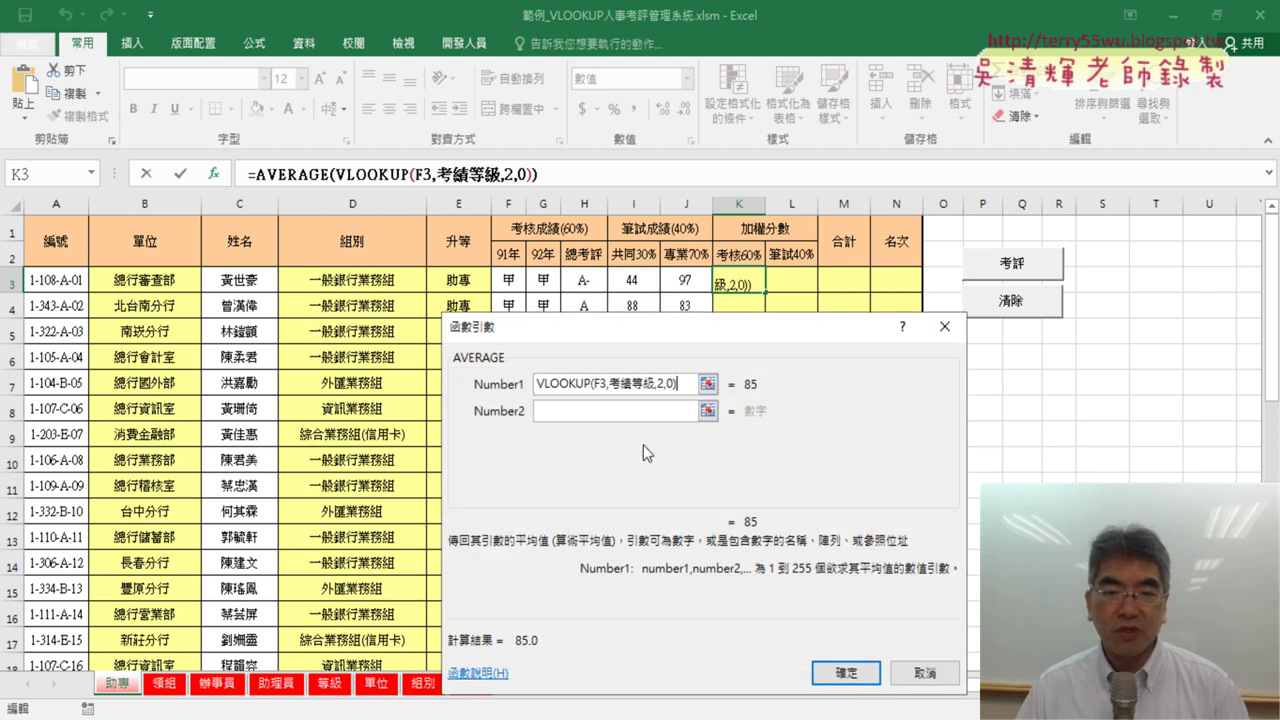
left_click(609, 413)
right_click(609, 413)
left_click(645, 470)
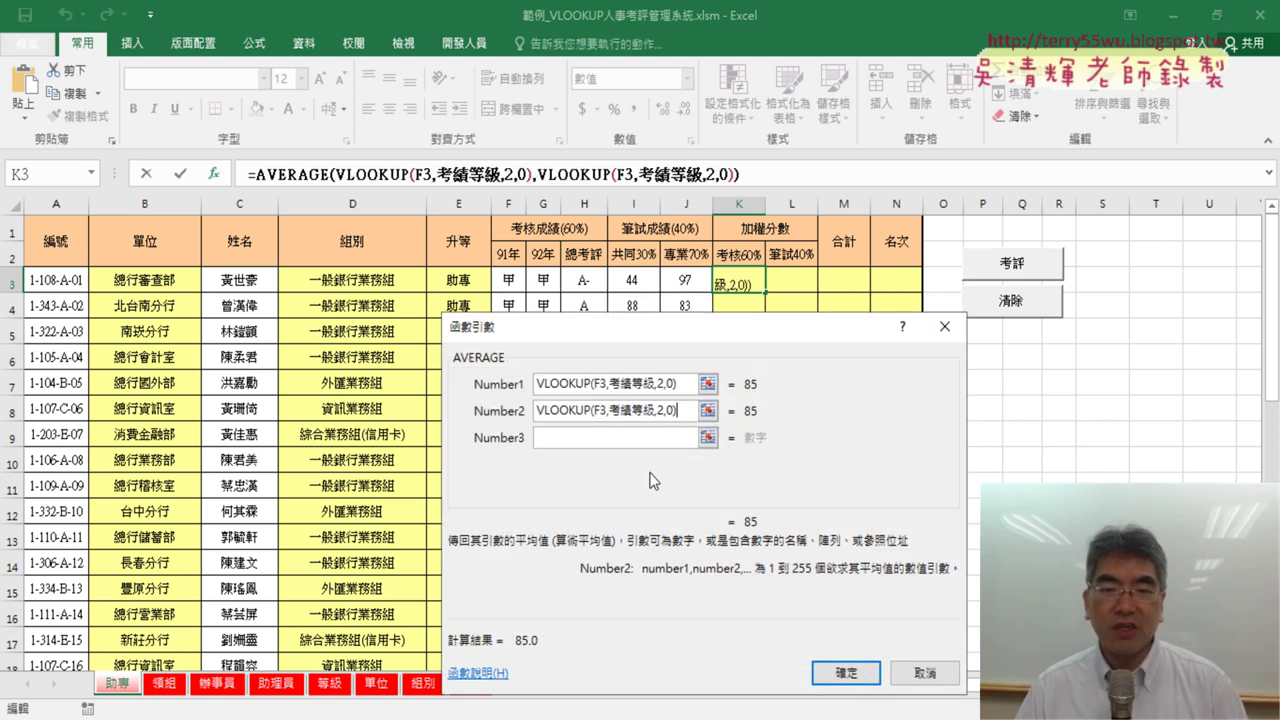
left_click(605, 440)
right_click(605, 440)
left_click(650, 494)
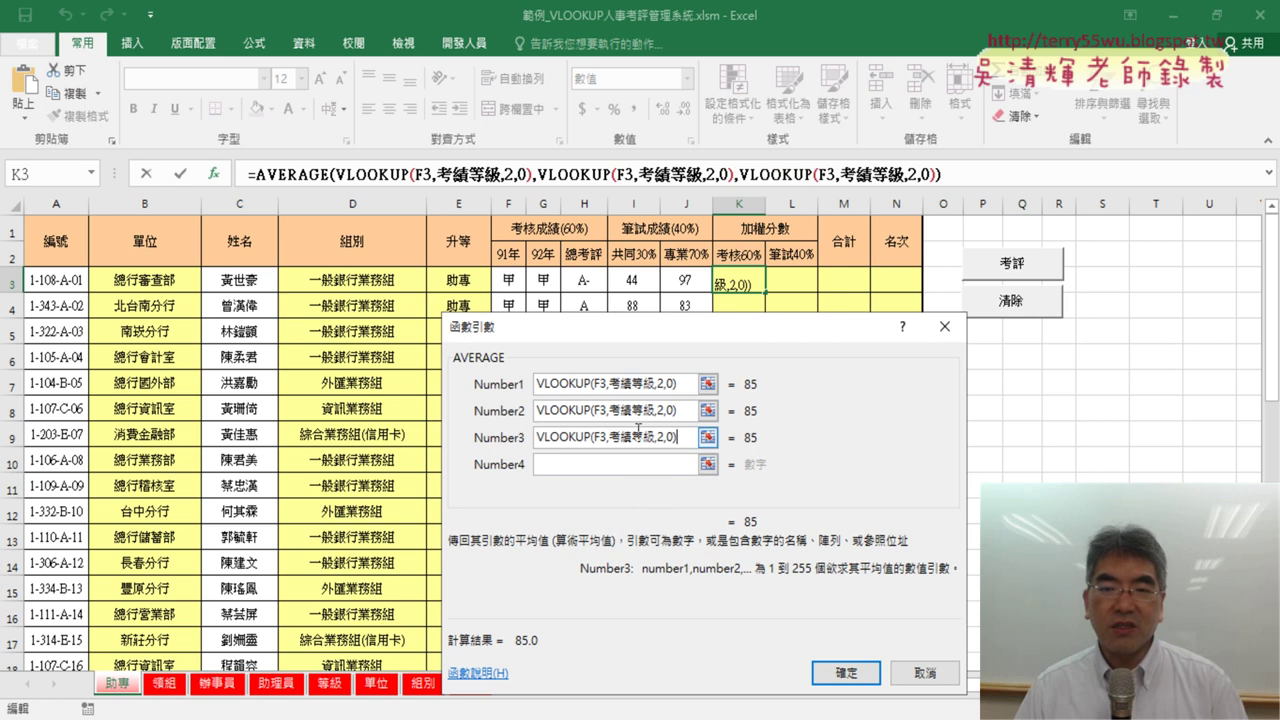
left_click_drag(647, 324, 671, 336)
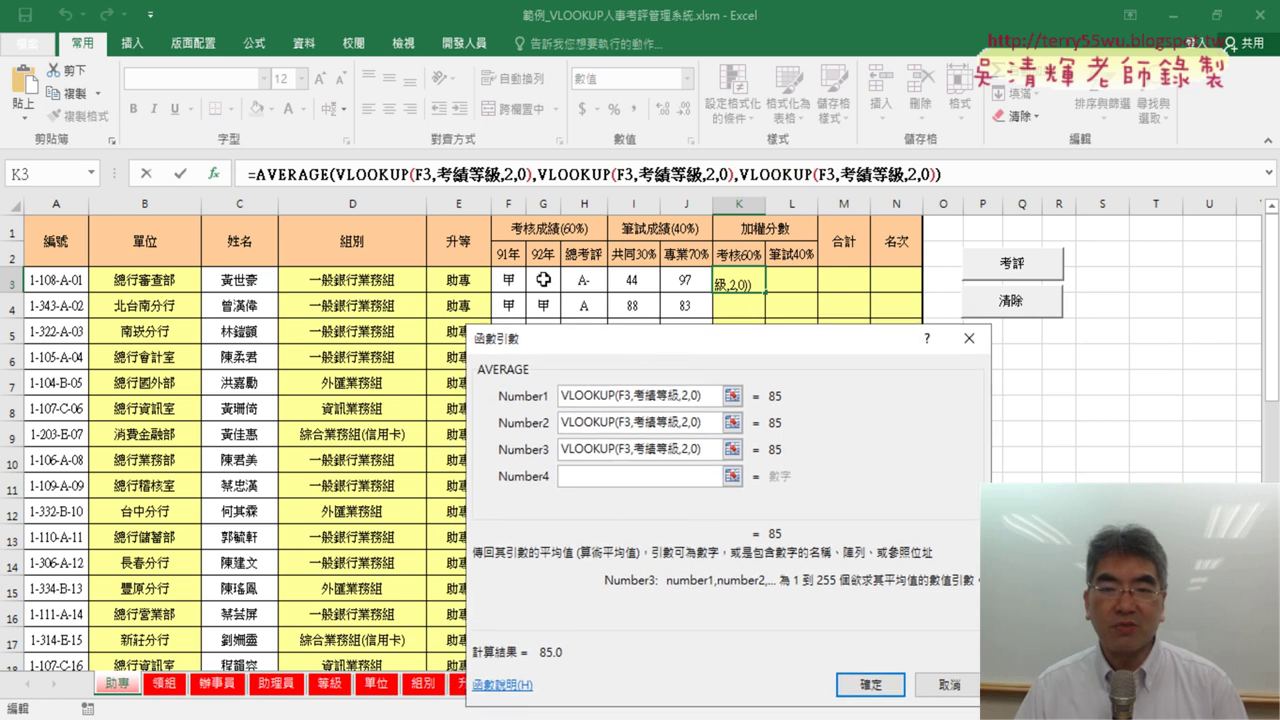
Change the second lookup's reference from F3 to the 92年 grade in G3
double_click(624, 424)
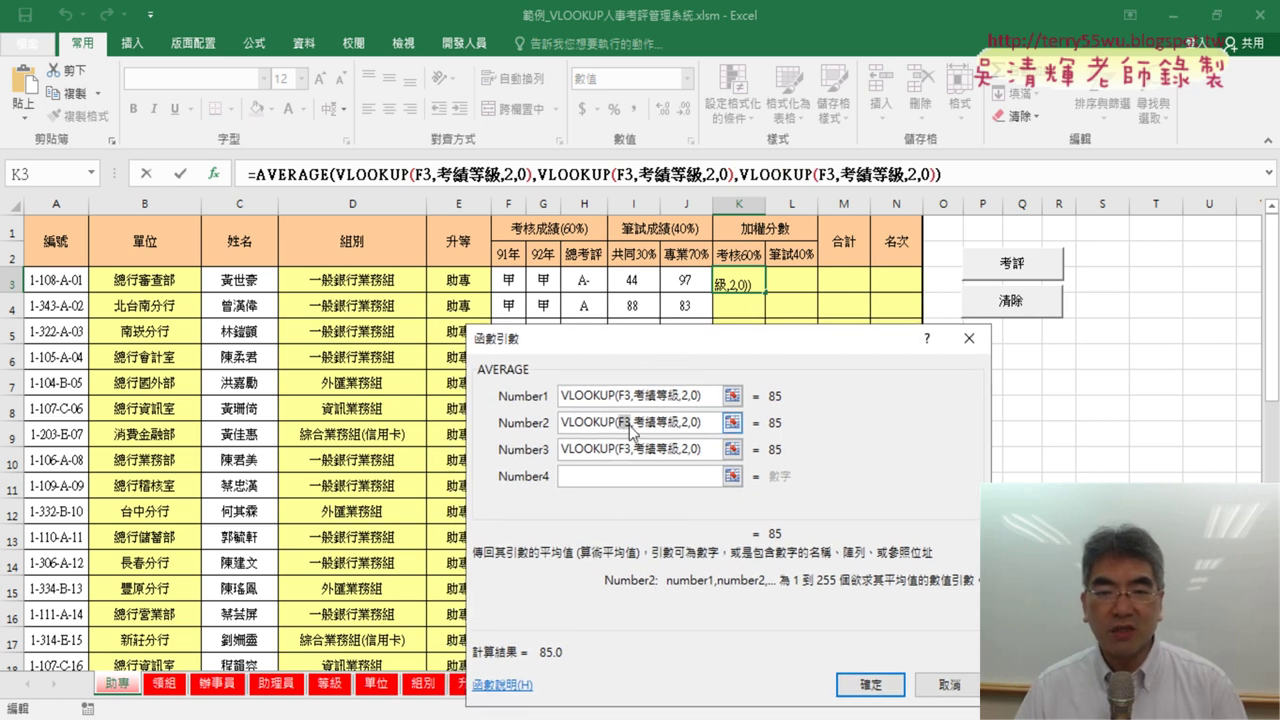
left_click(543, 283)
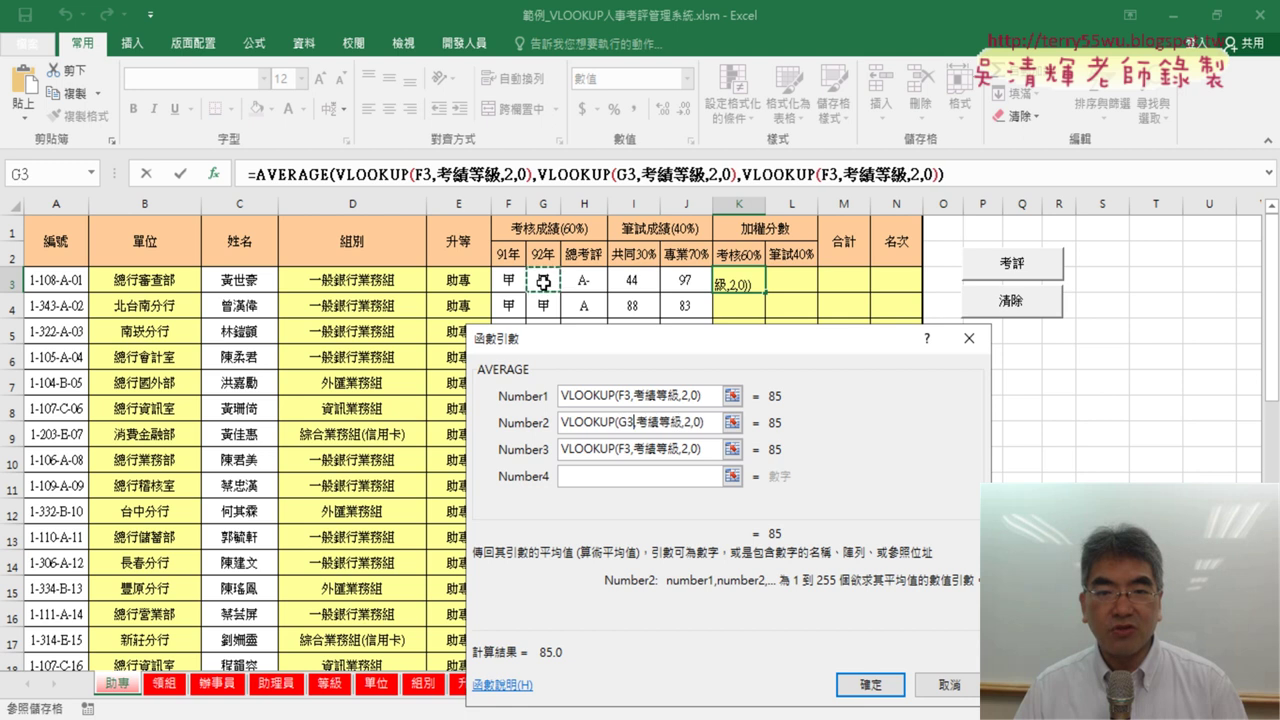
left_click(620, 448)
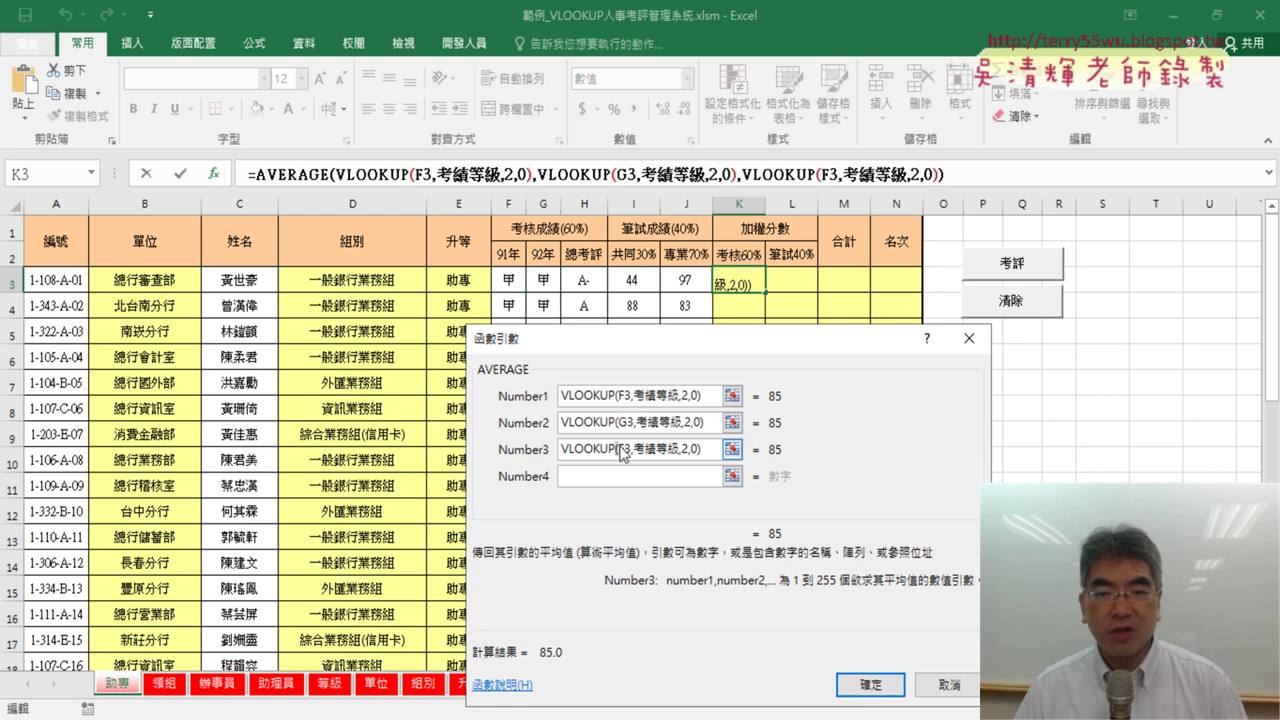
Point the third lookup at H3 and swap its table from 考績等級 to 考評等級
left_click(584, 284)
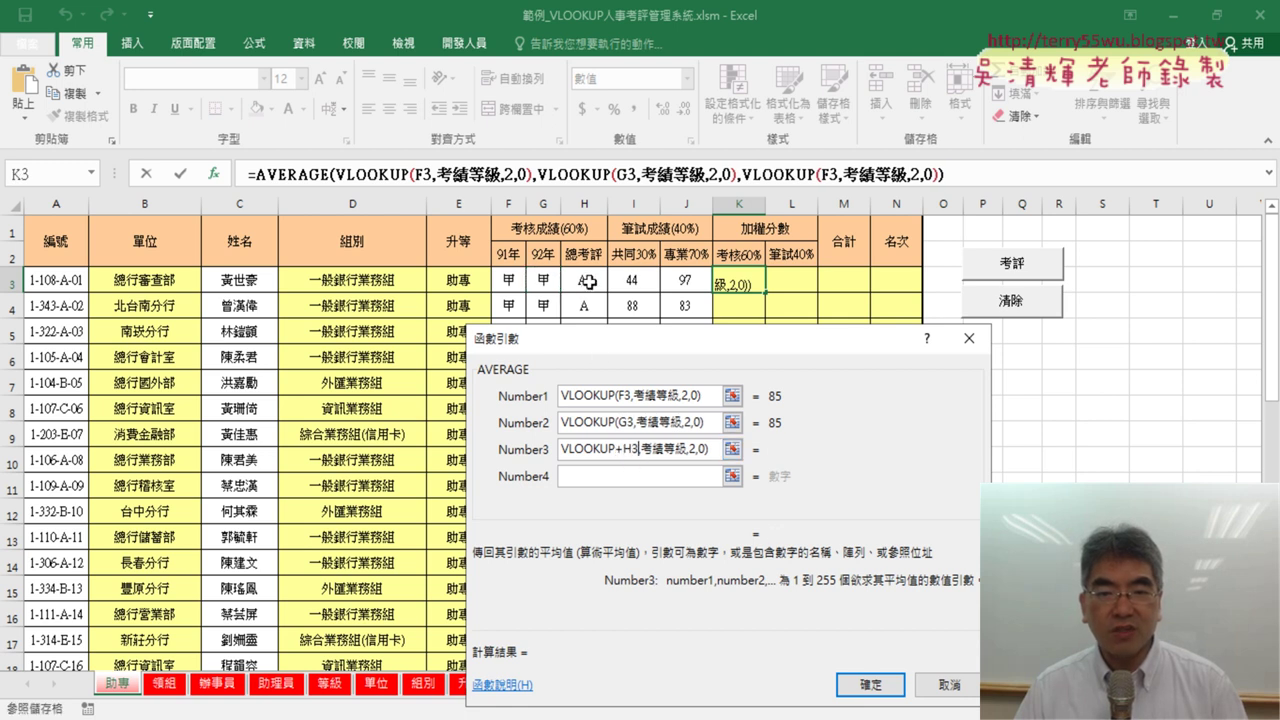
left_click(619, 448)
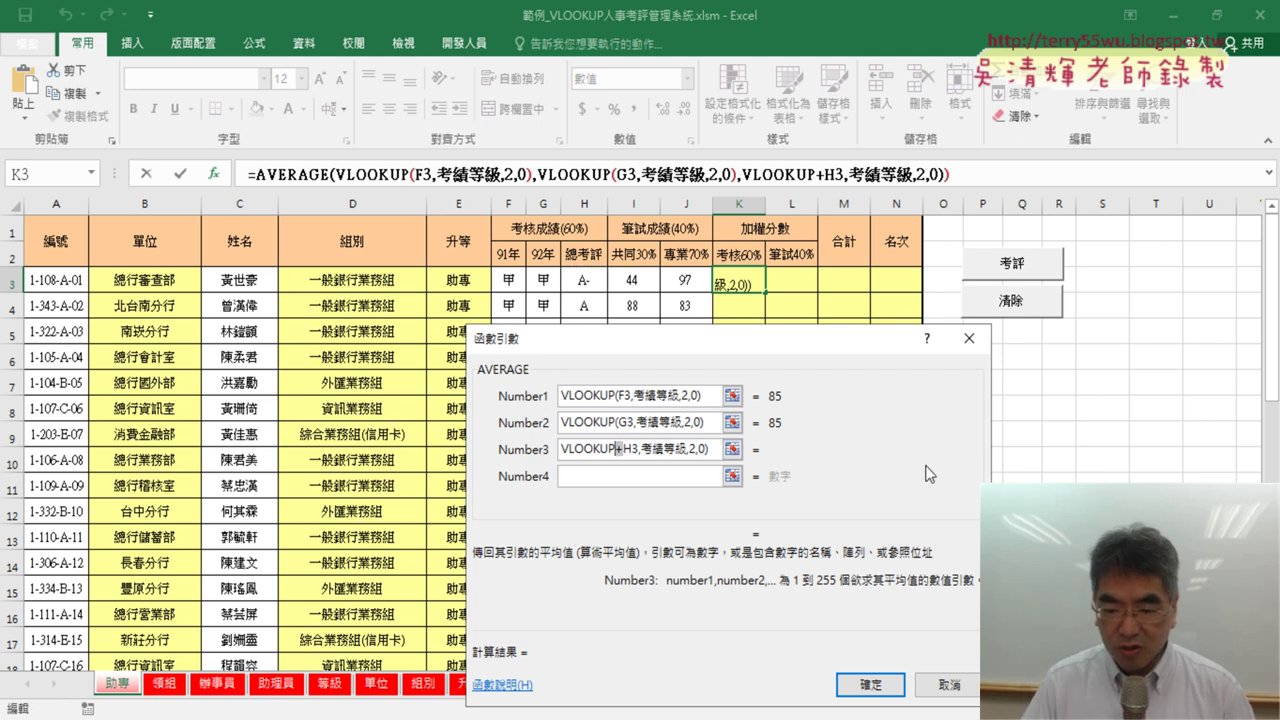
type("(")
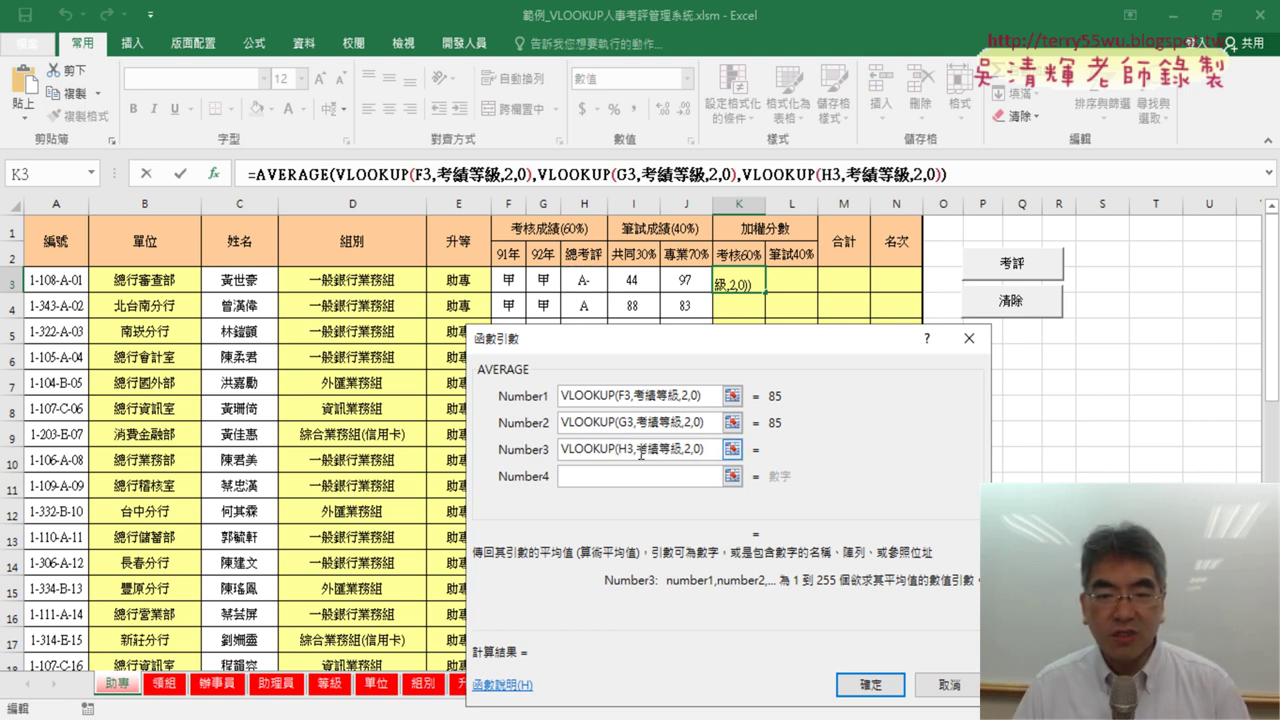
left_click_drag(641, 453, 657, 455)
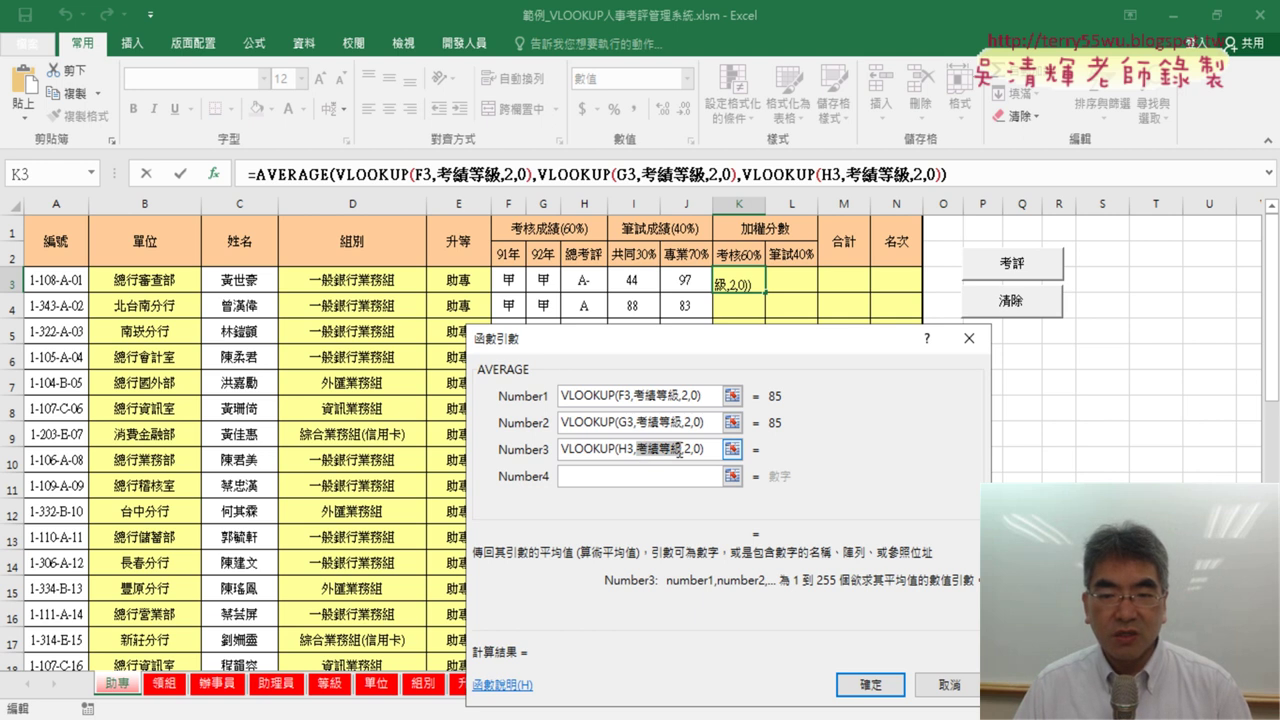
key("BackSpace")
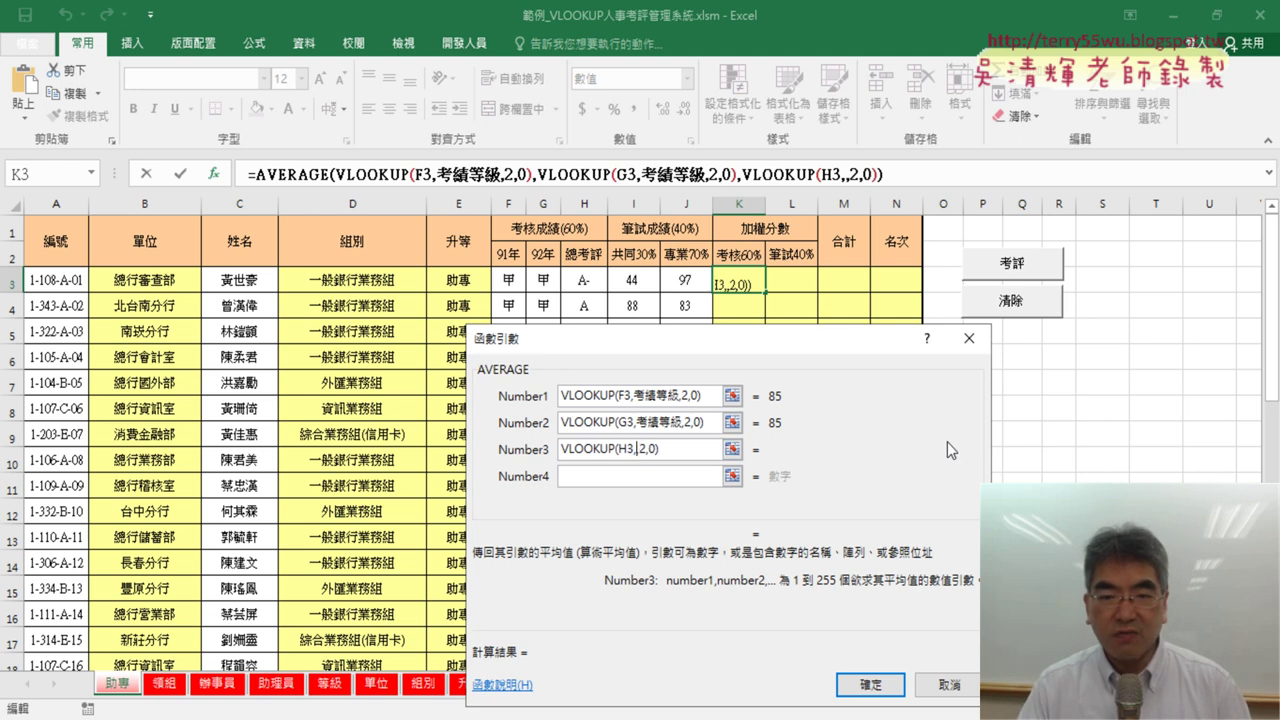
key("F3")
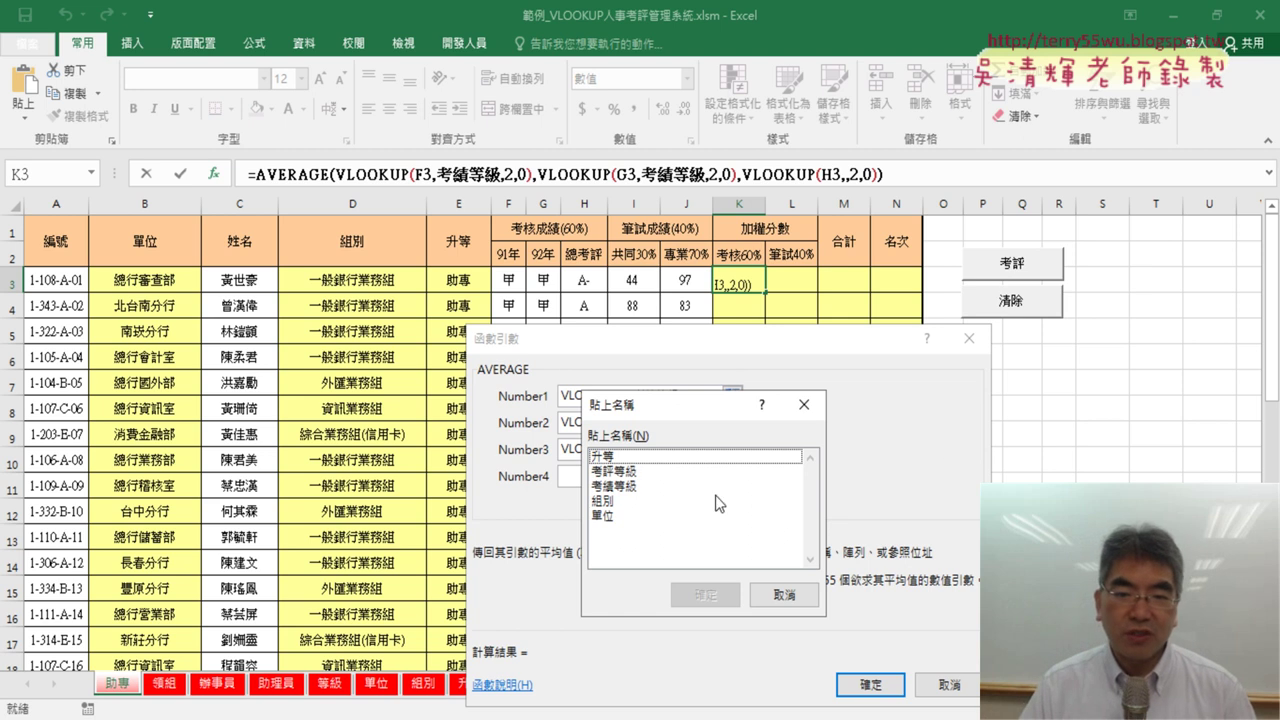
left_click(627, 472)
left_click_drag(663, 405, 800, 362)
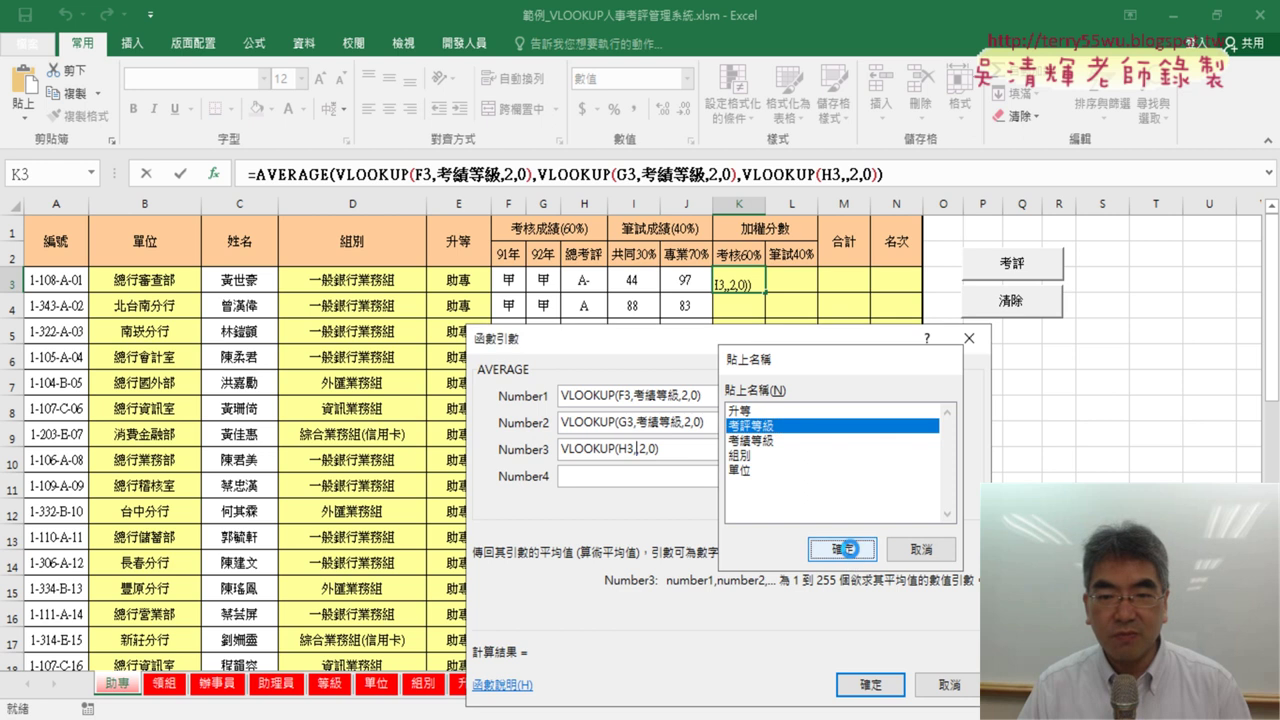
left_click(843, 549)
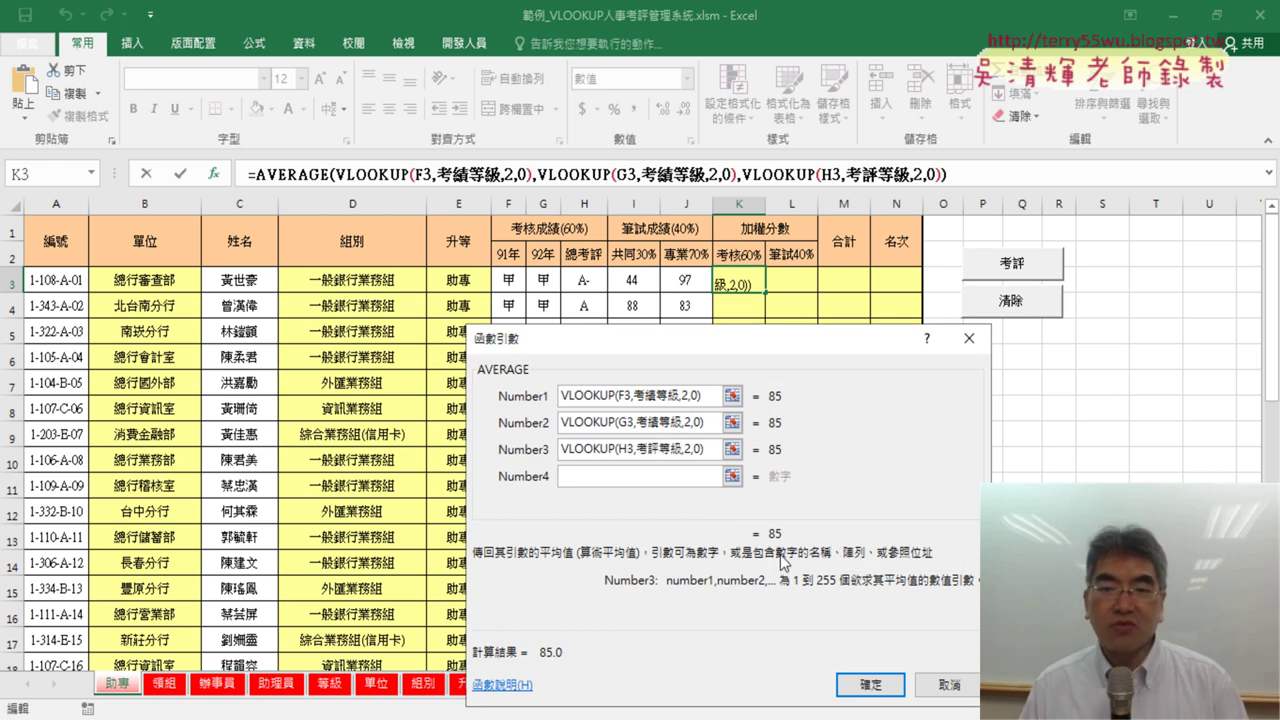
Commit the AVERAGE of the F3, G3 and H3 lookups to K3, showing 85.0
left_click(893, 688)
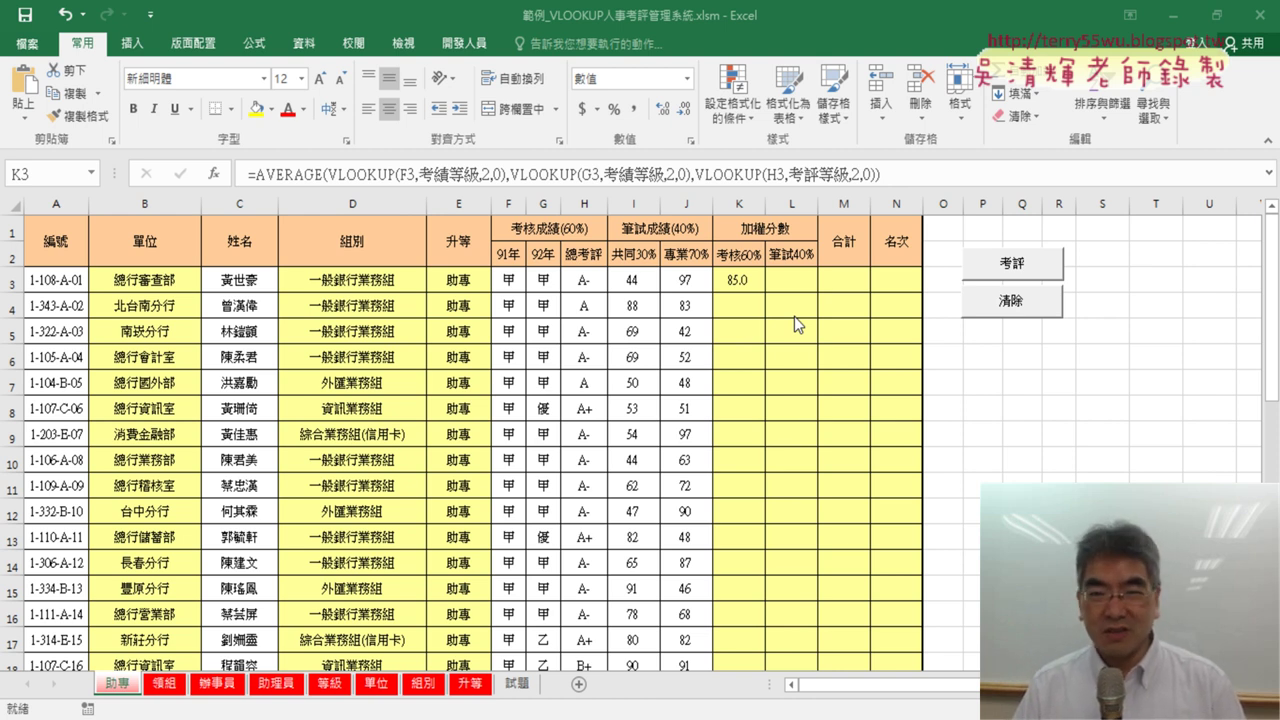
Fill K3's formula down column K, giving scores such as 85.0, 86.7, 91.7 and 80.0
left_click(746, 284)
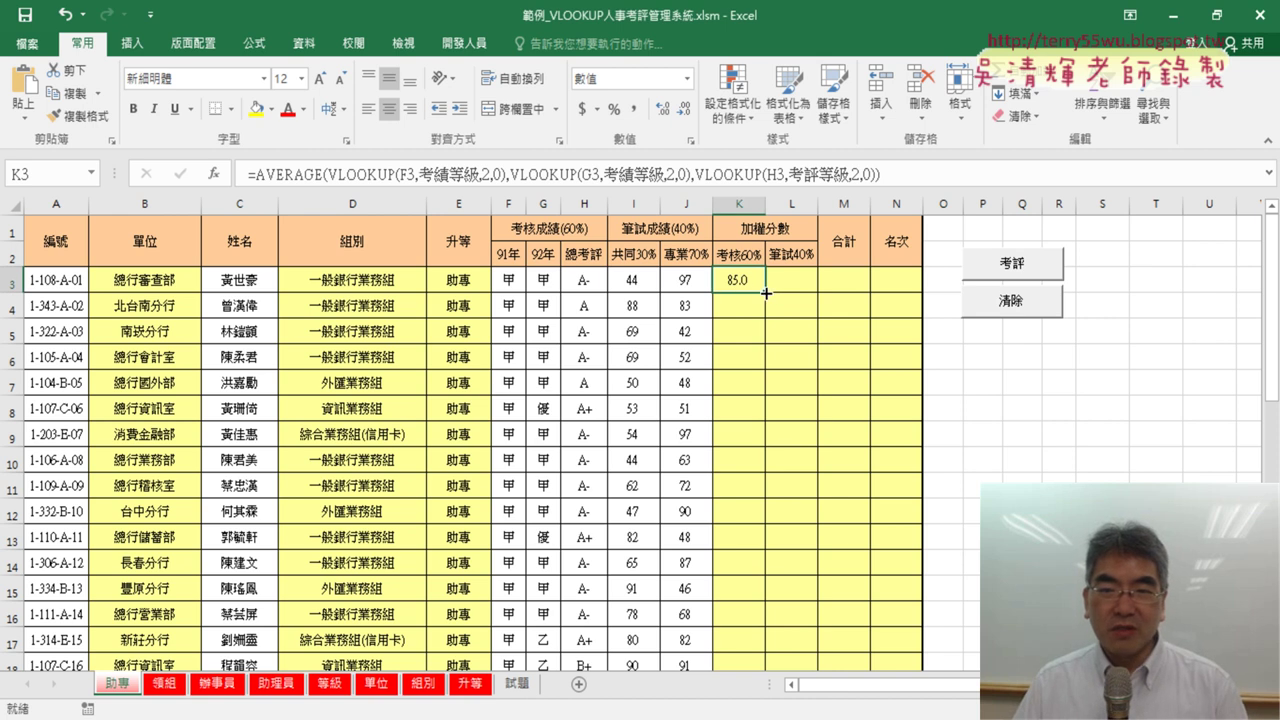
double_click(766, 292)
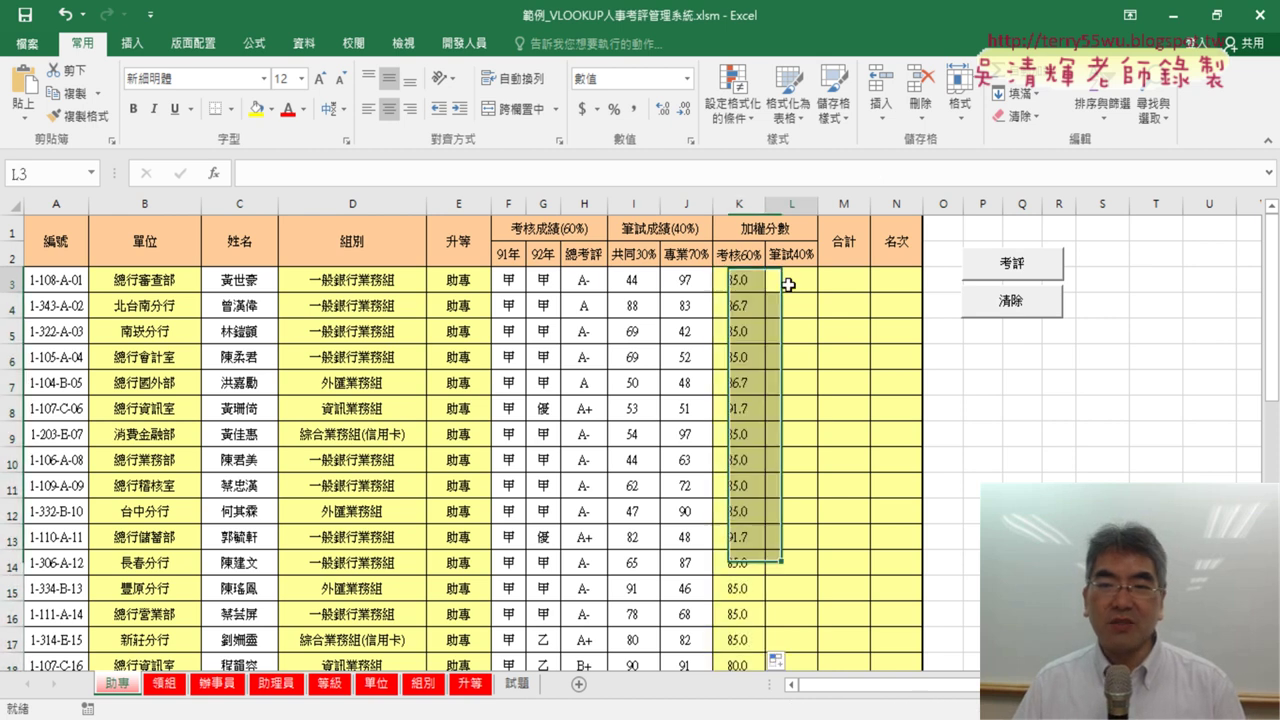
left_click(788, 285)
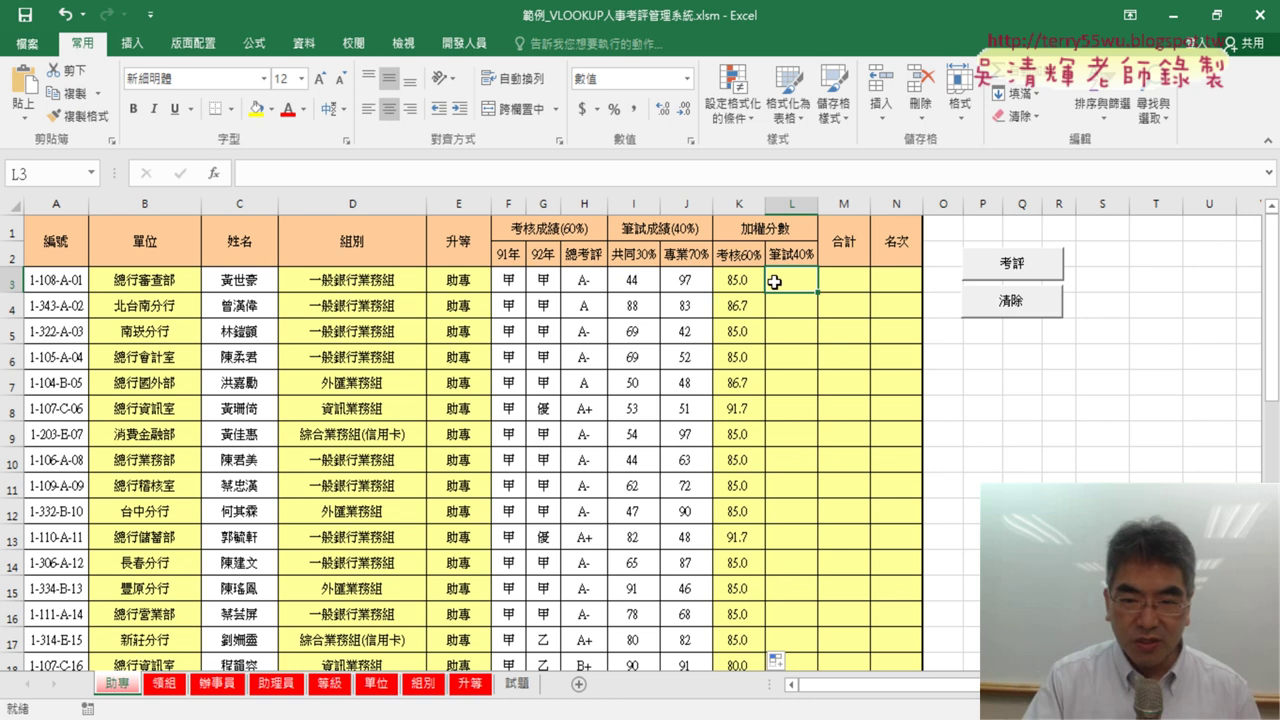
Enter =I3*0.3+J3*0.7 in L3, giving a written-test score of 81.1
type("=")
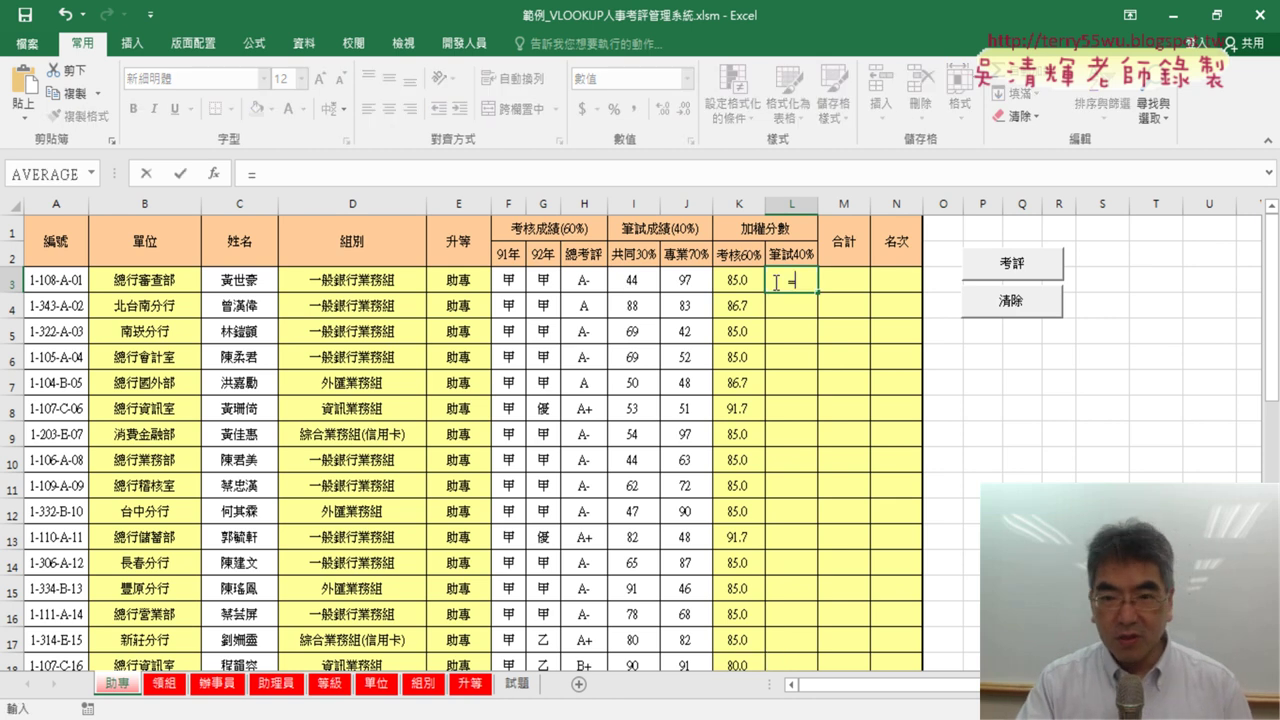
left_click(650, 281)
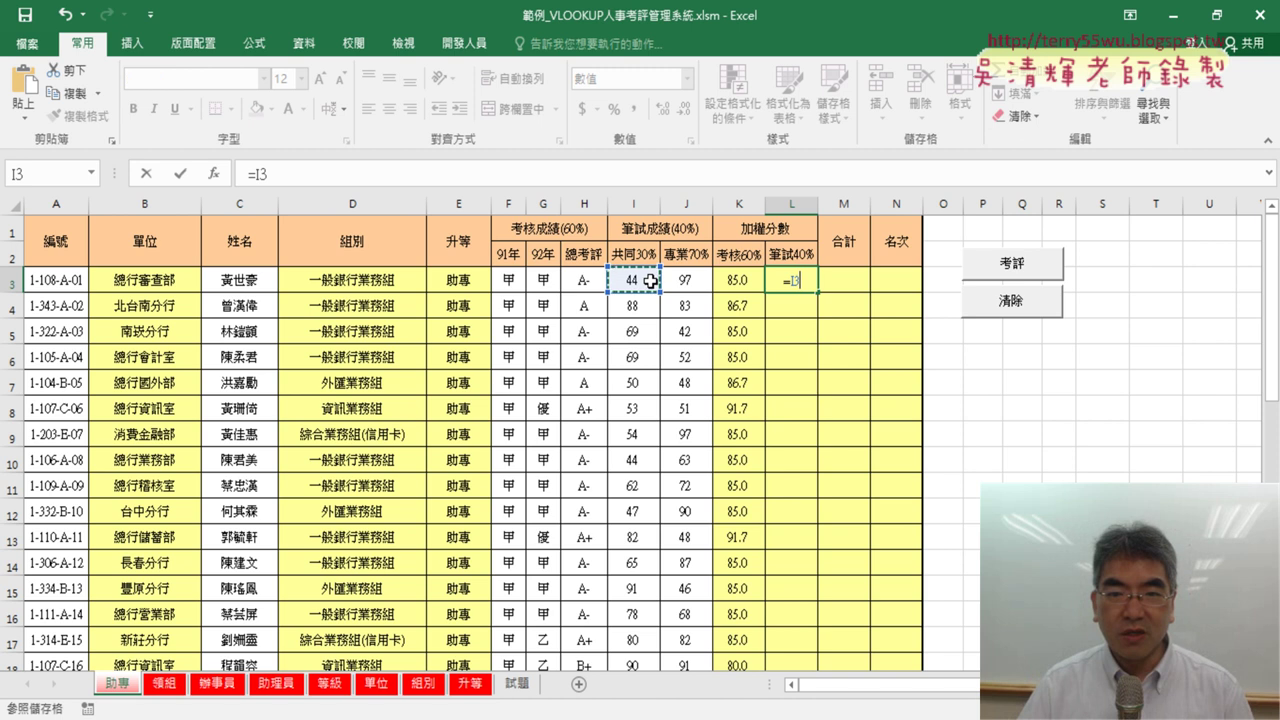
type("*")
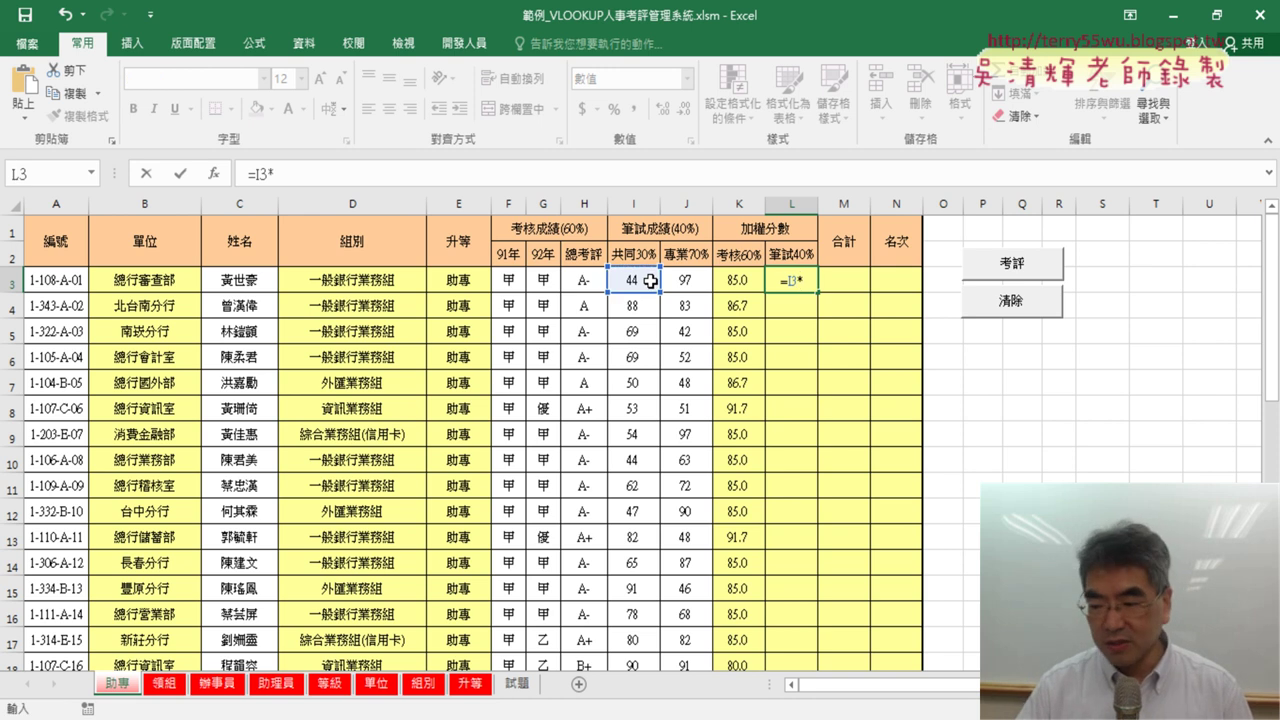
type("0.3")
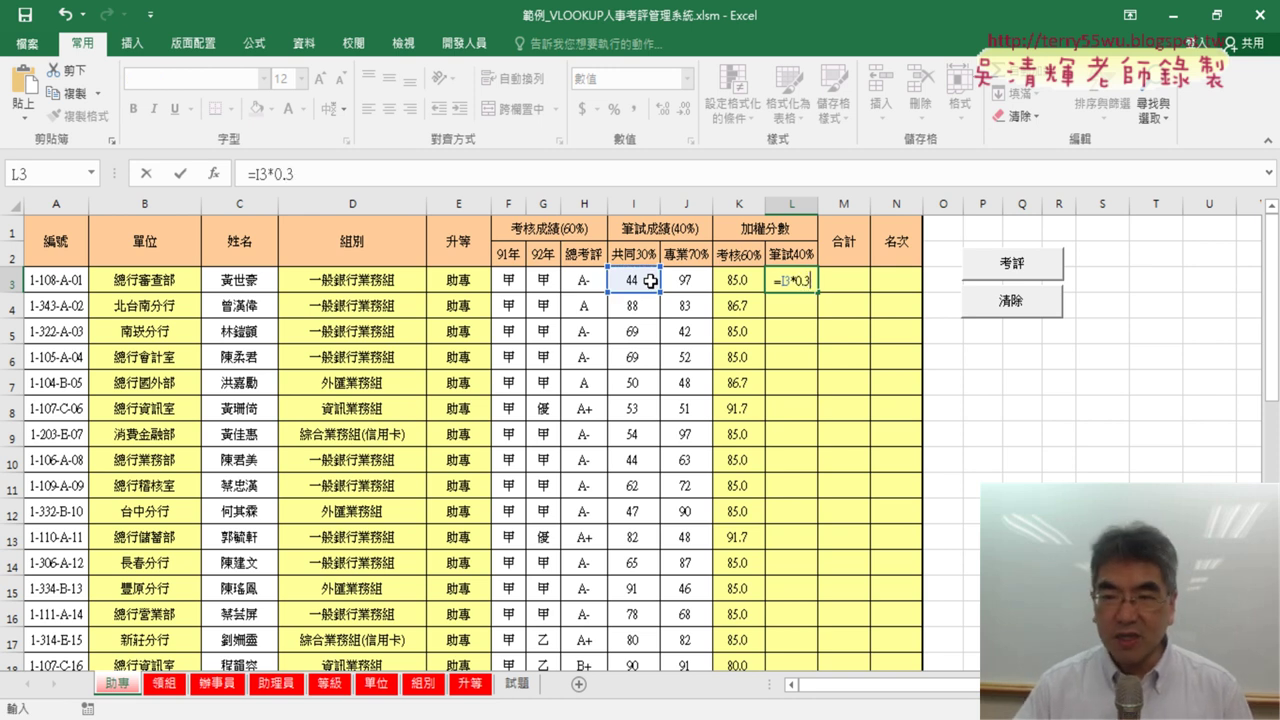
type("+")
left_click(692, 278)
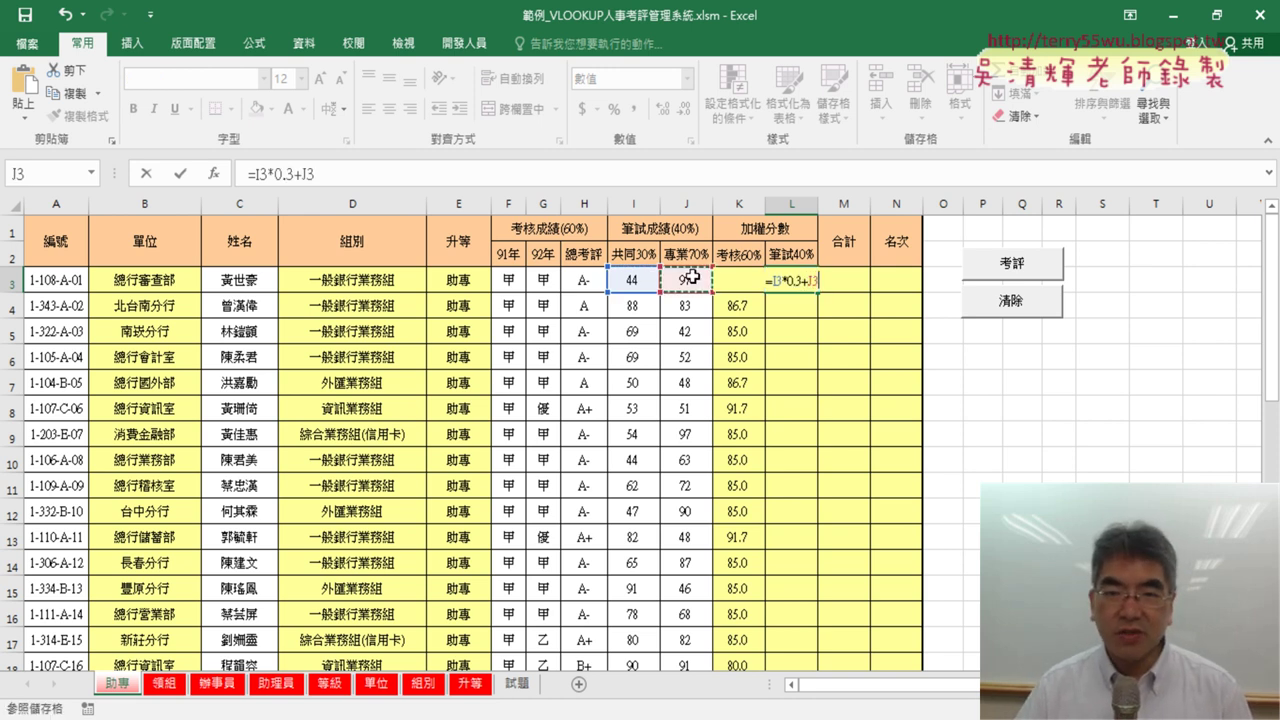
type("*")
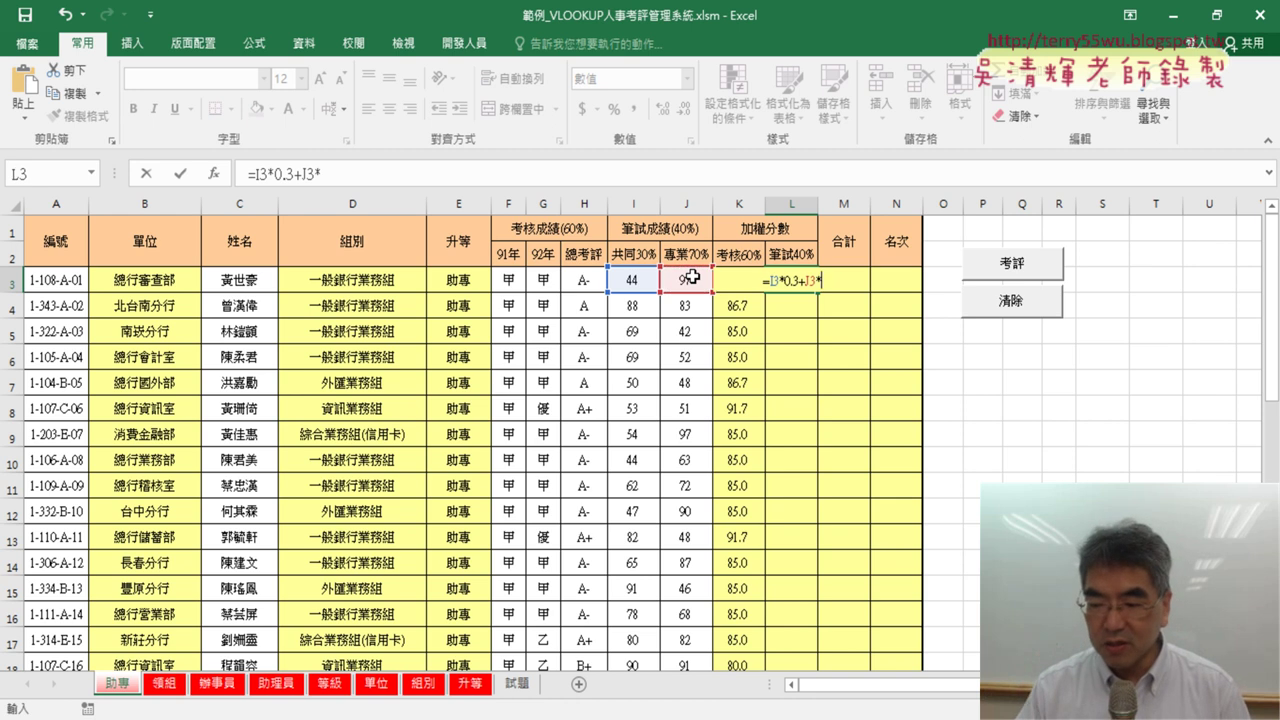
type("0.7")
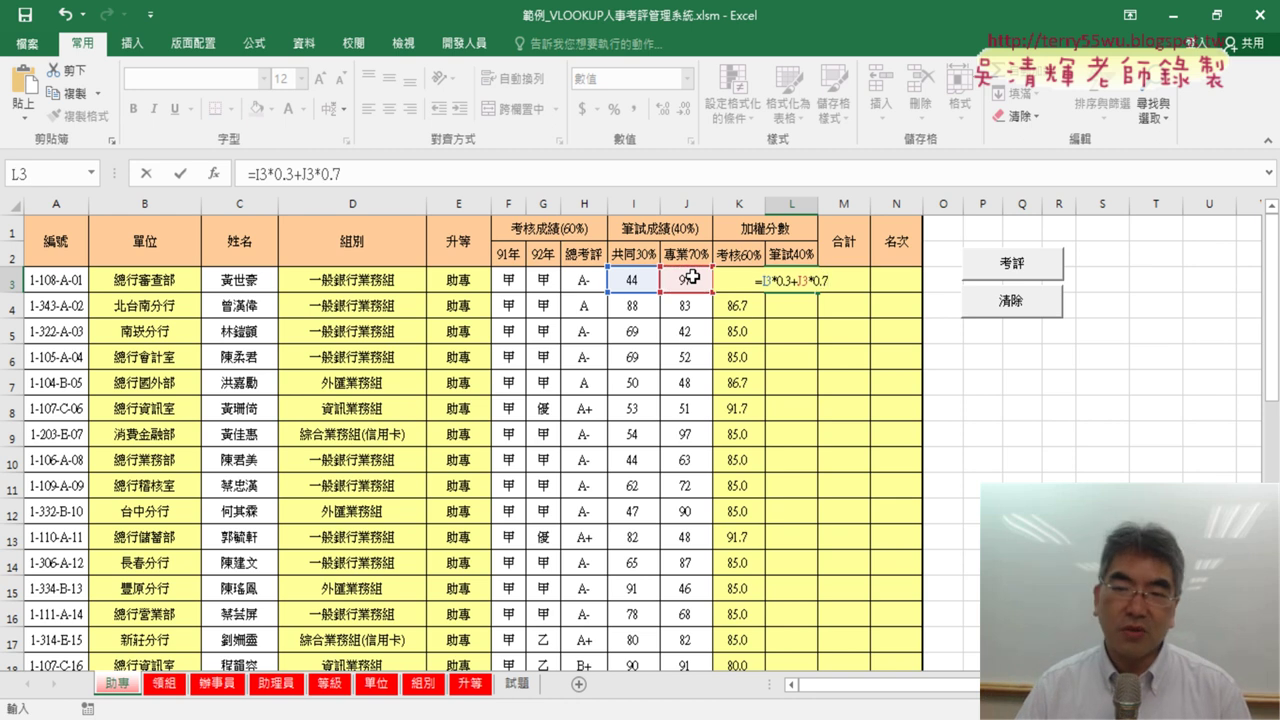
left_click(181, 174)
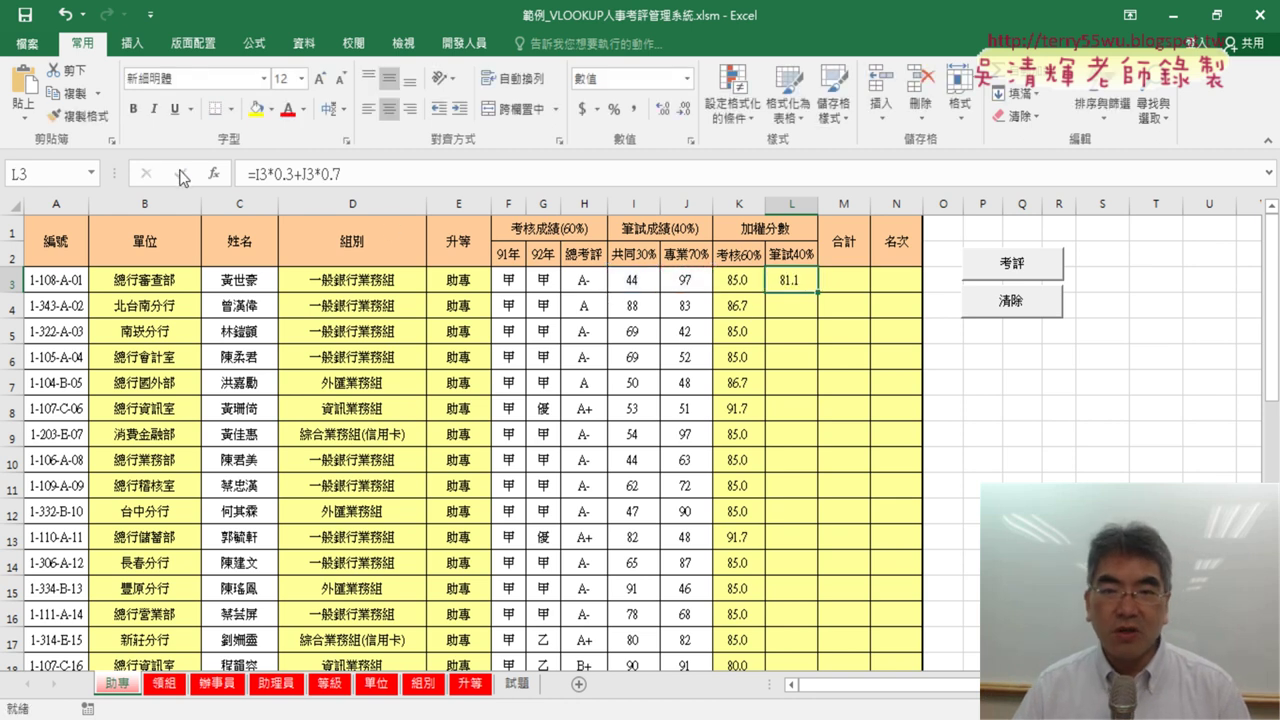
left_click(518, 686)
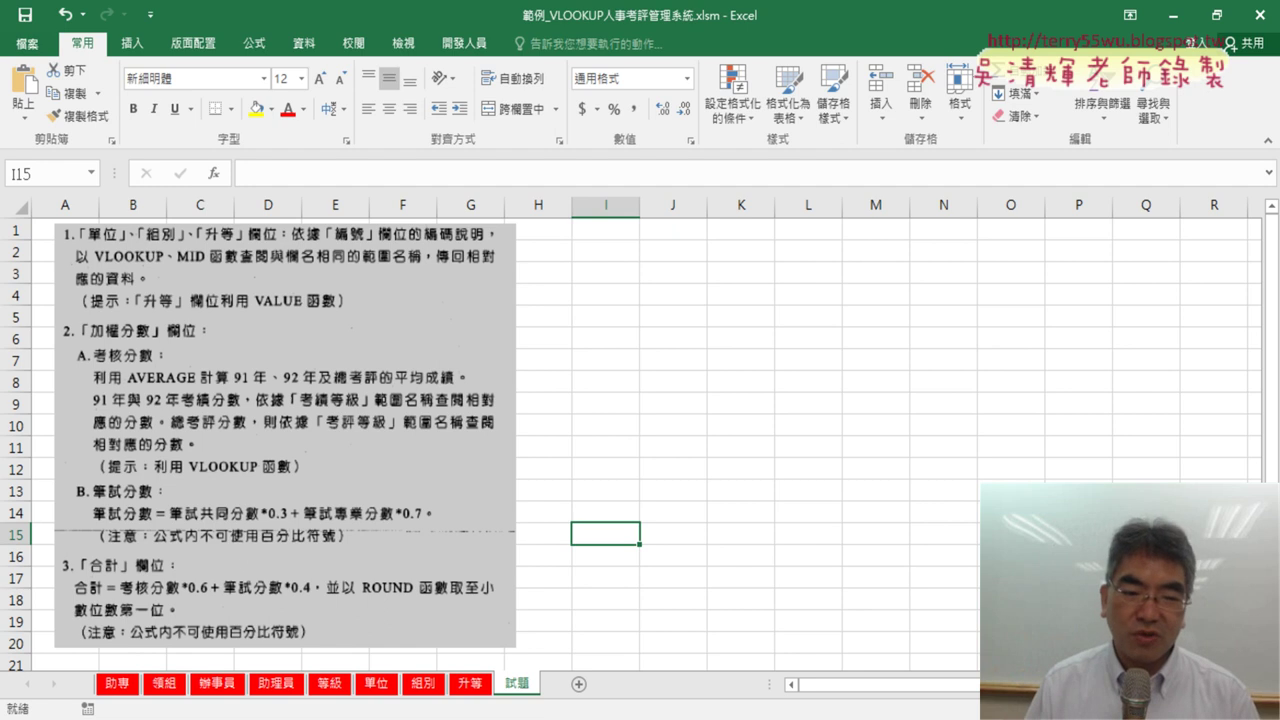
Fill the 筆試40% formula down column L and write K3*0.6+L3*0.4 in M3
left_click(117, 683)
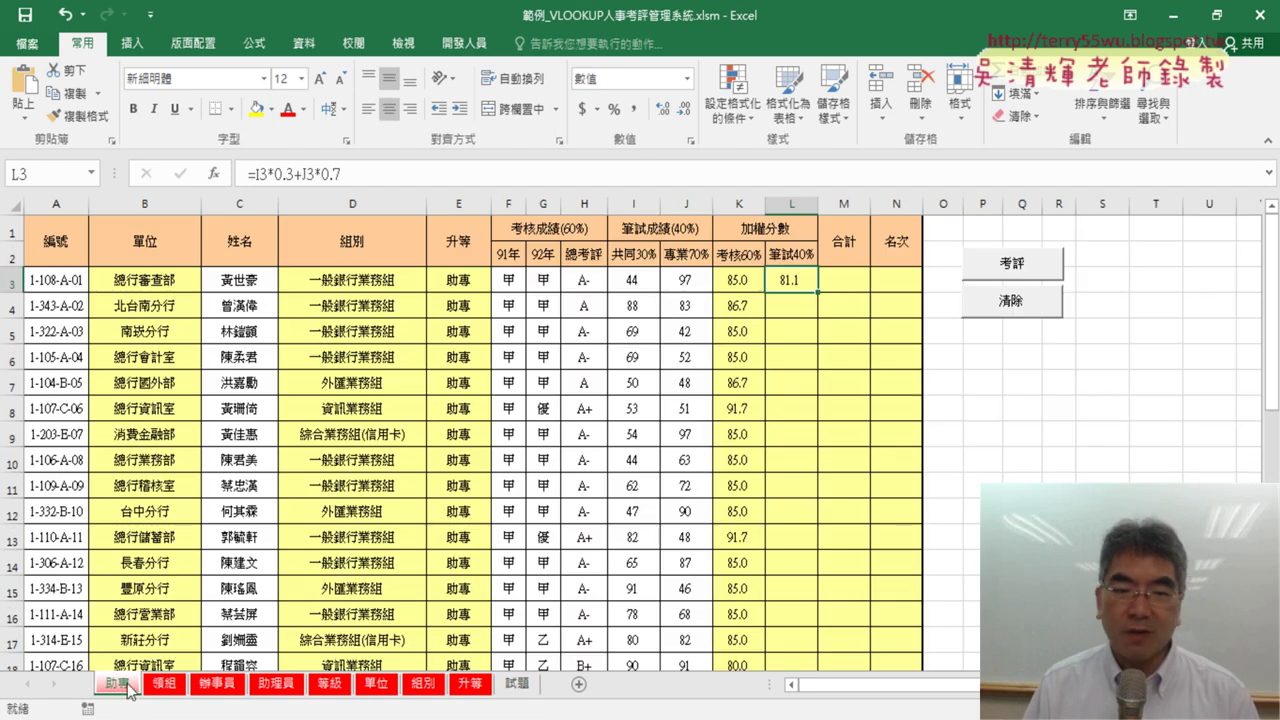
double_click(816, 295)
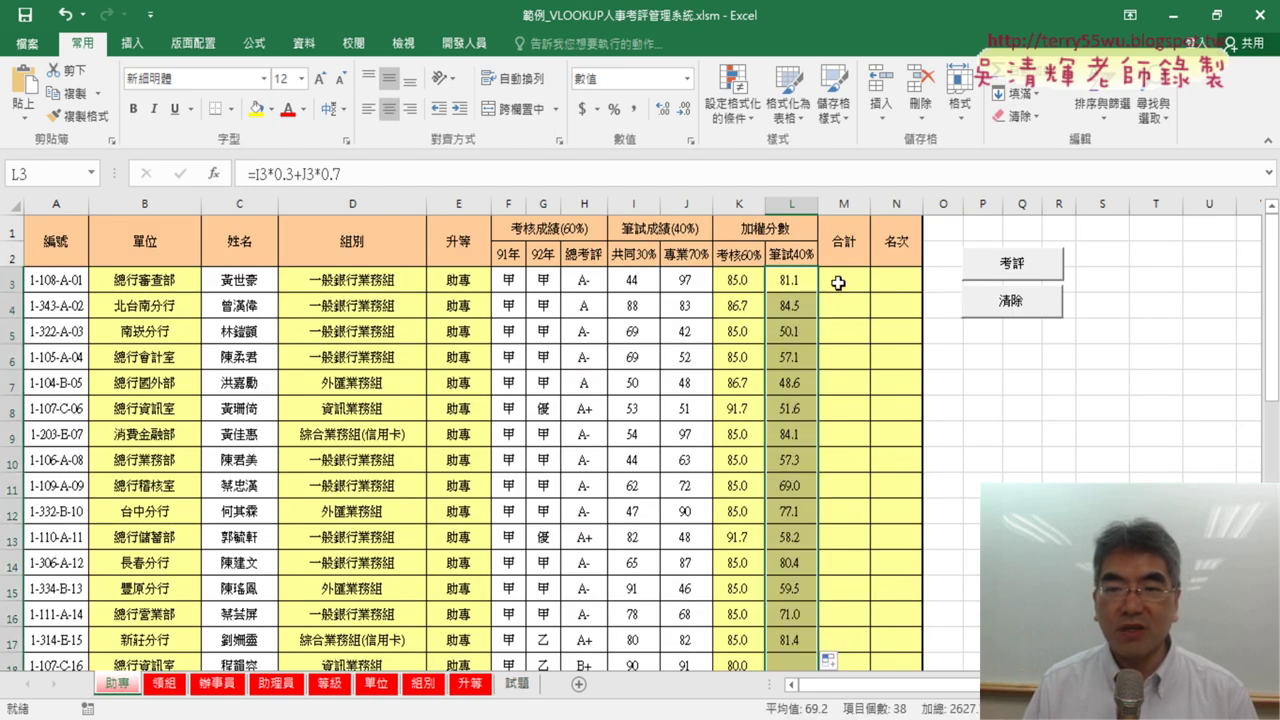
left_click(838, 283)
left_click(418, 172)
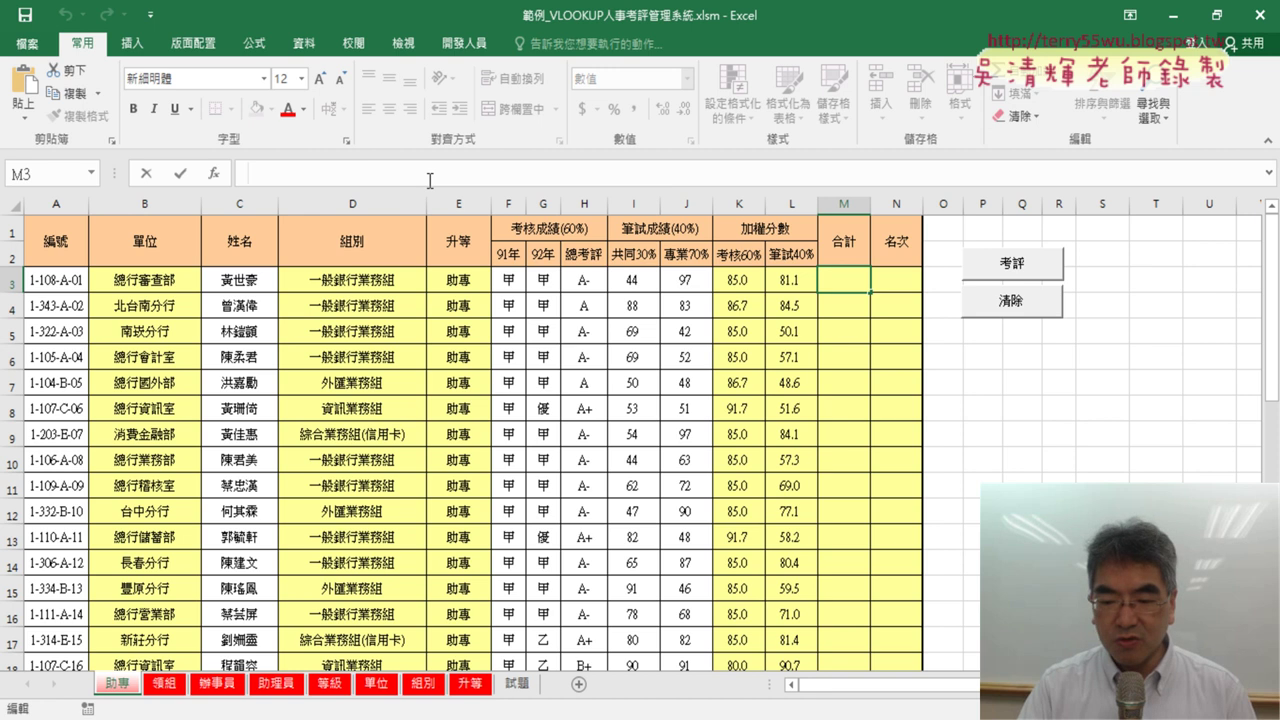
type("=")
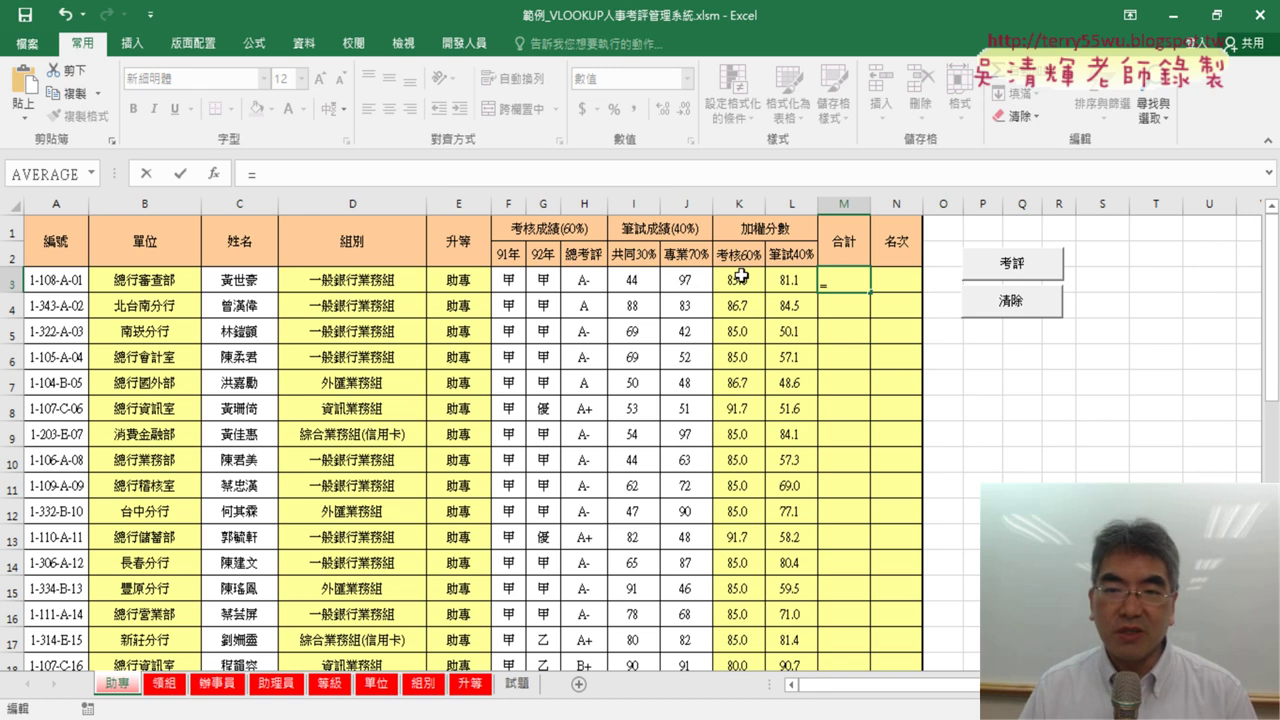
left_click(741, 281)
type("*")
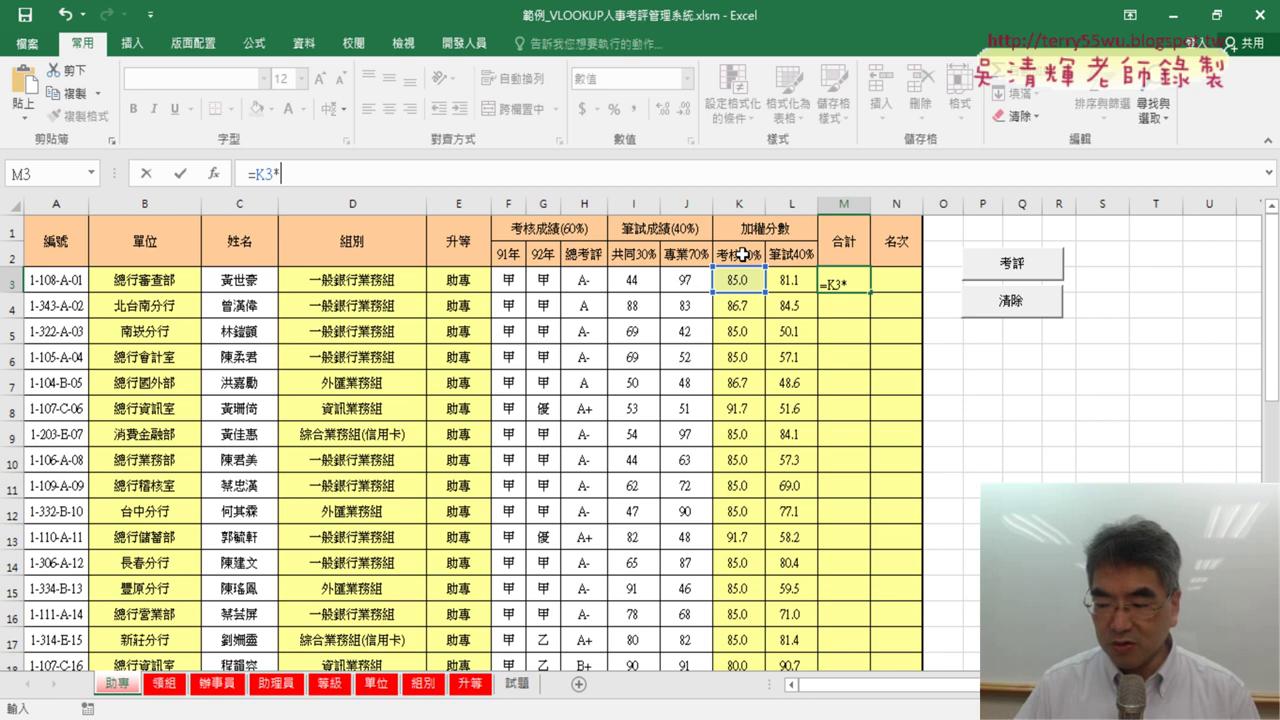
type("0.6+")
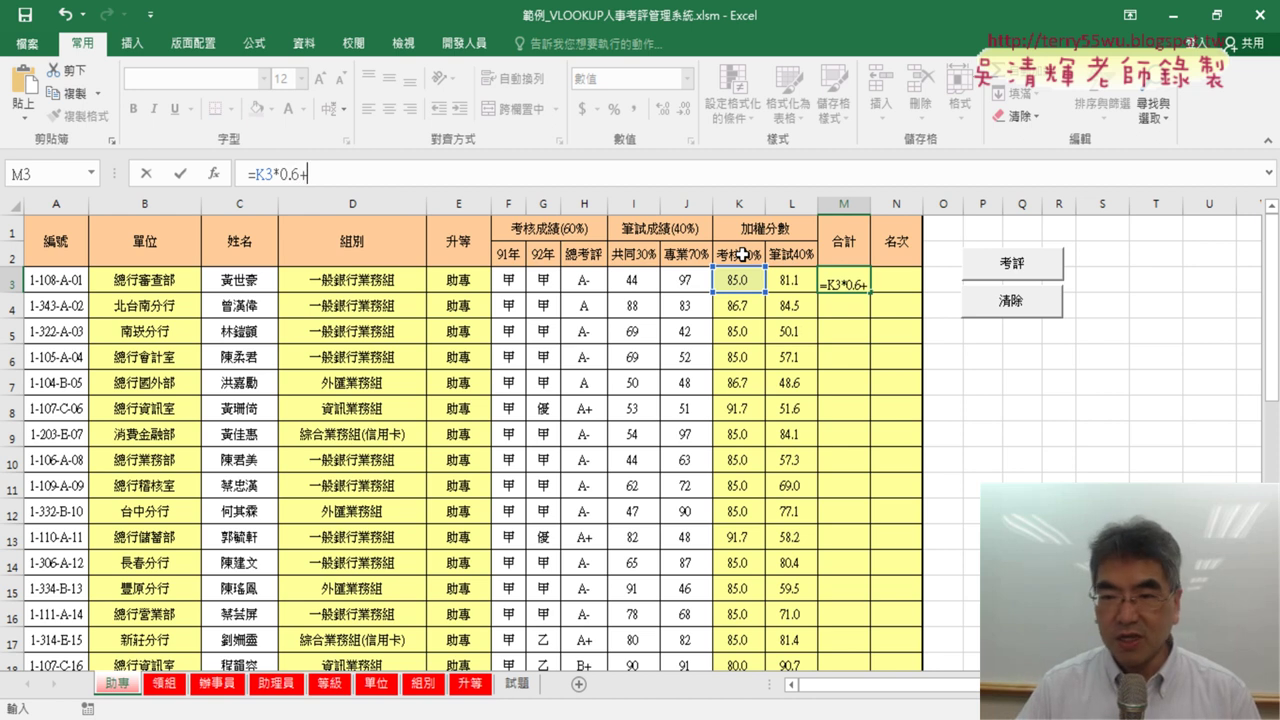
left_click(795, 278)
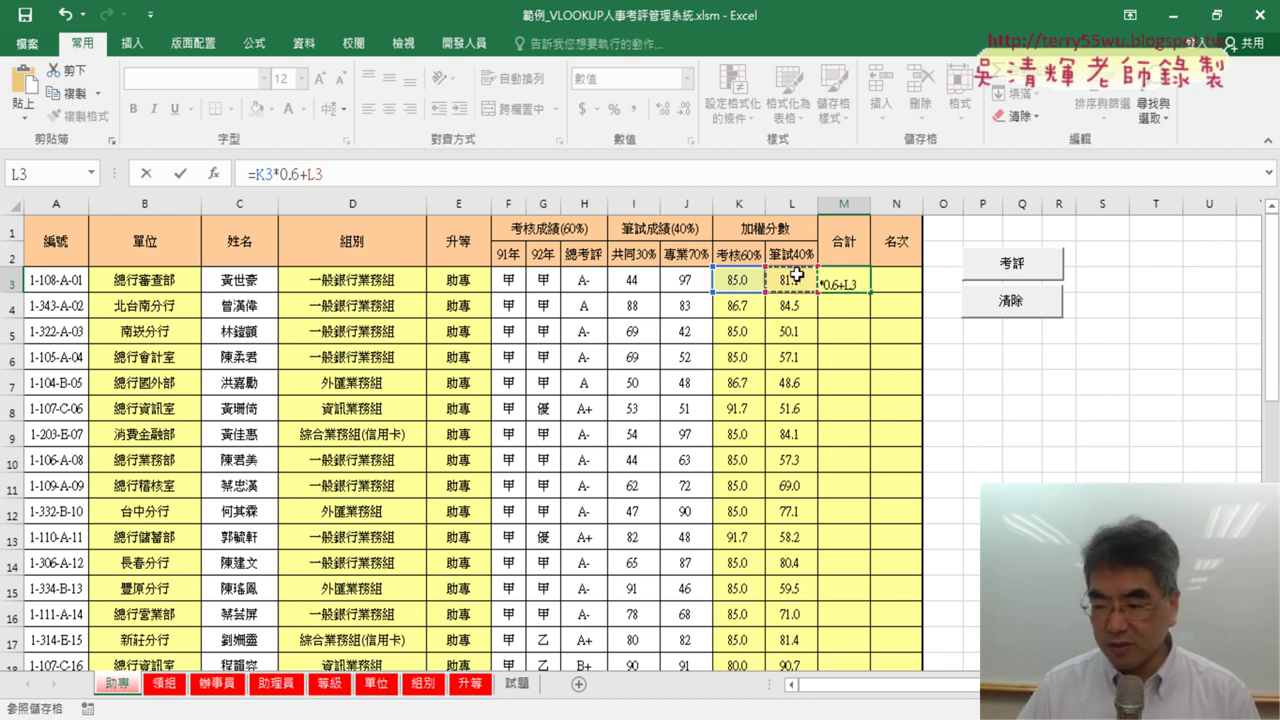
type("*0.4")
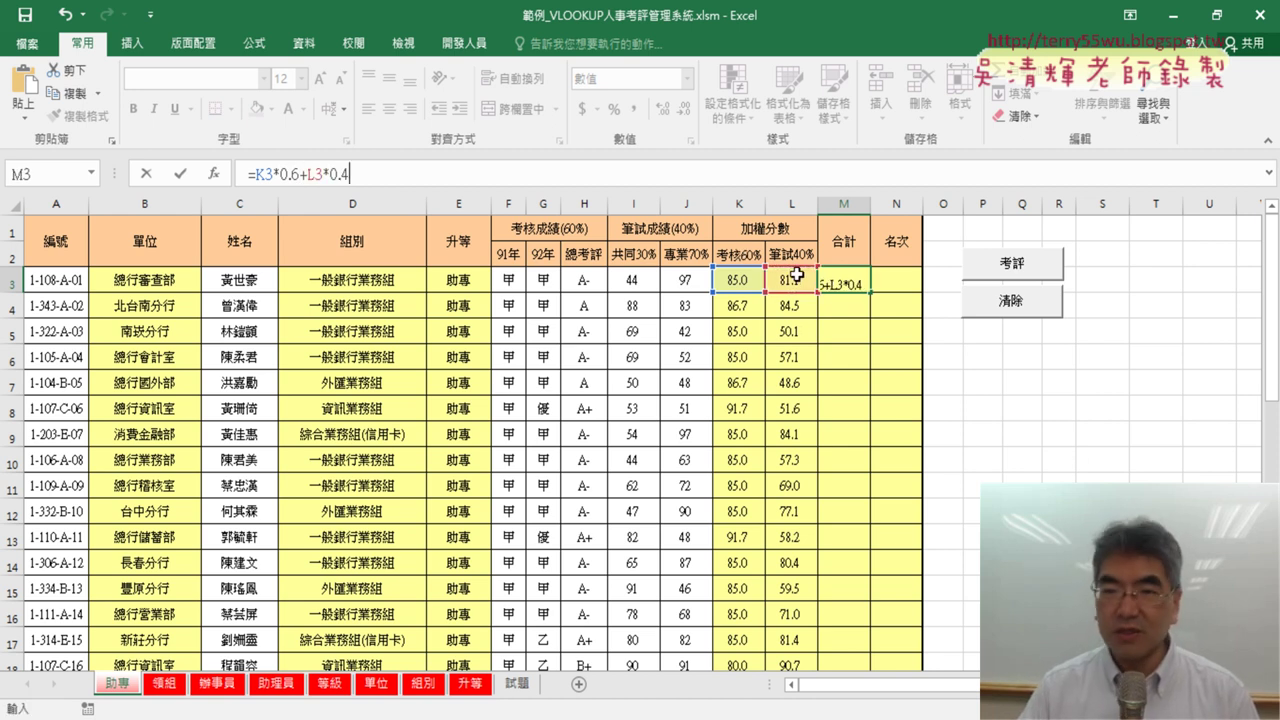
Wrap the total in ROUND to one decimal and fill =ROUND(K3*0.6+L3*0.4,1) down to M40
left_click(256, 174)
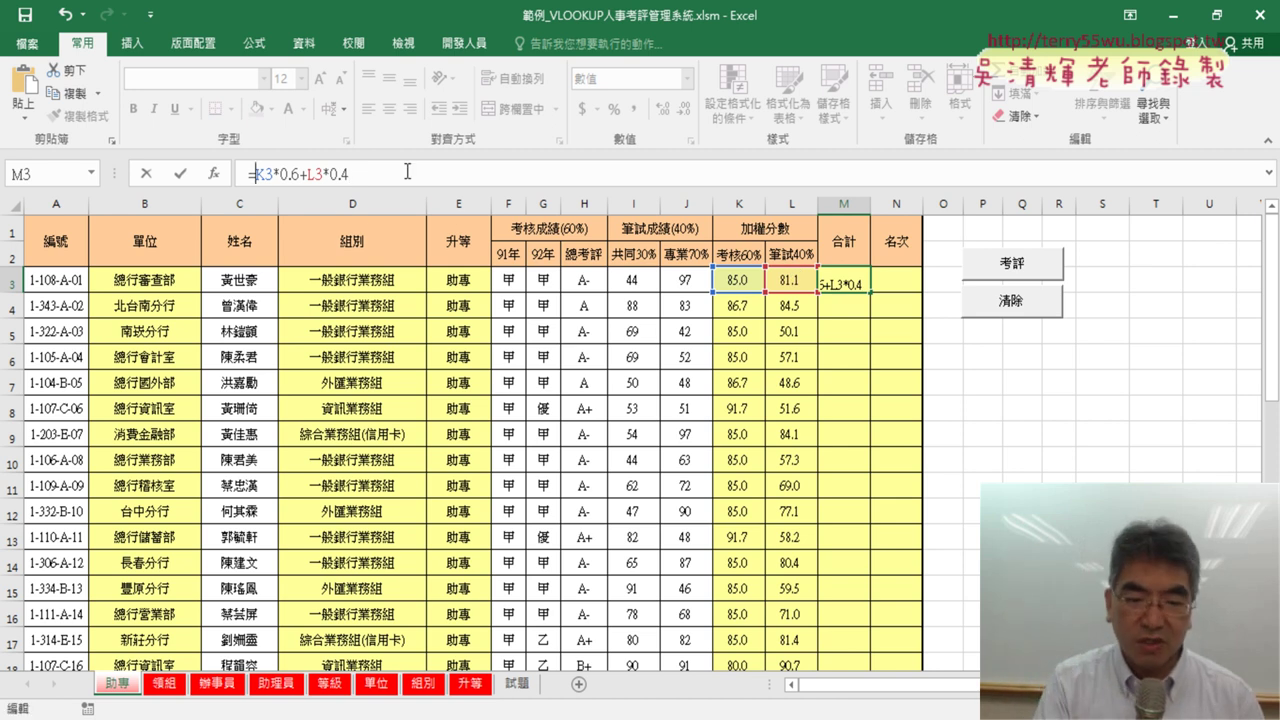
type("ro")
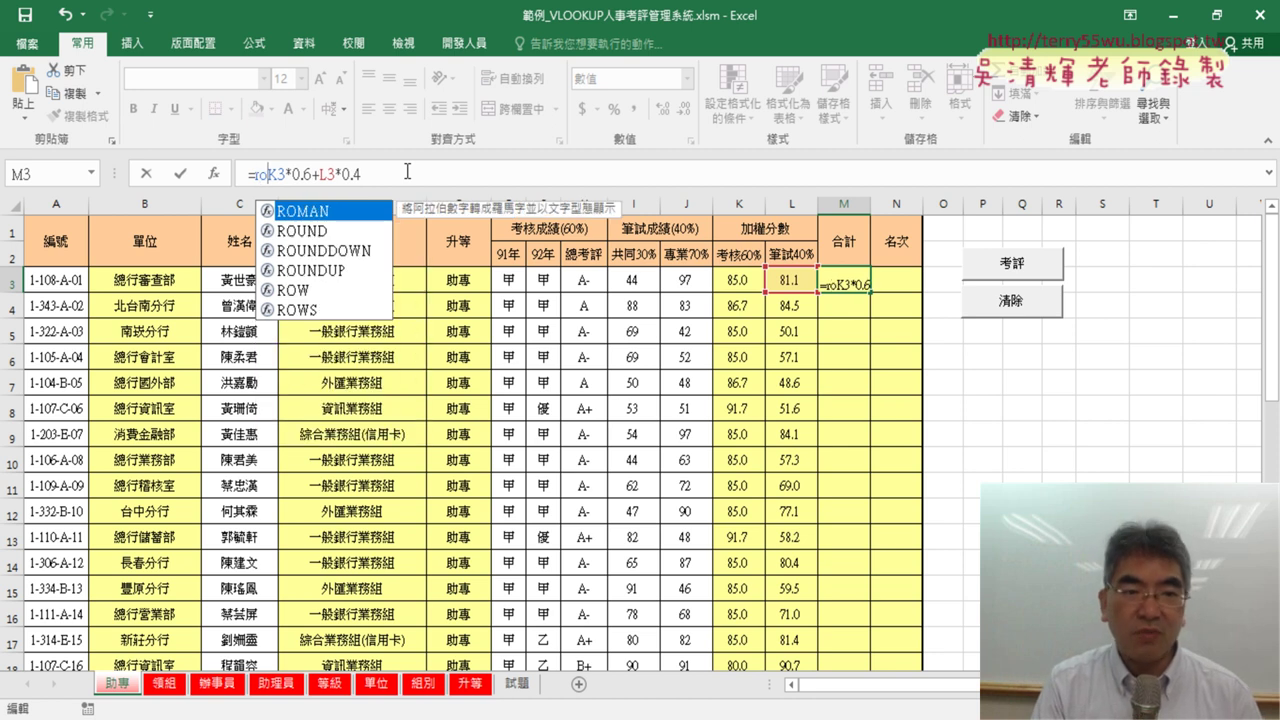
double_click(330, 232)
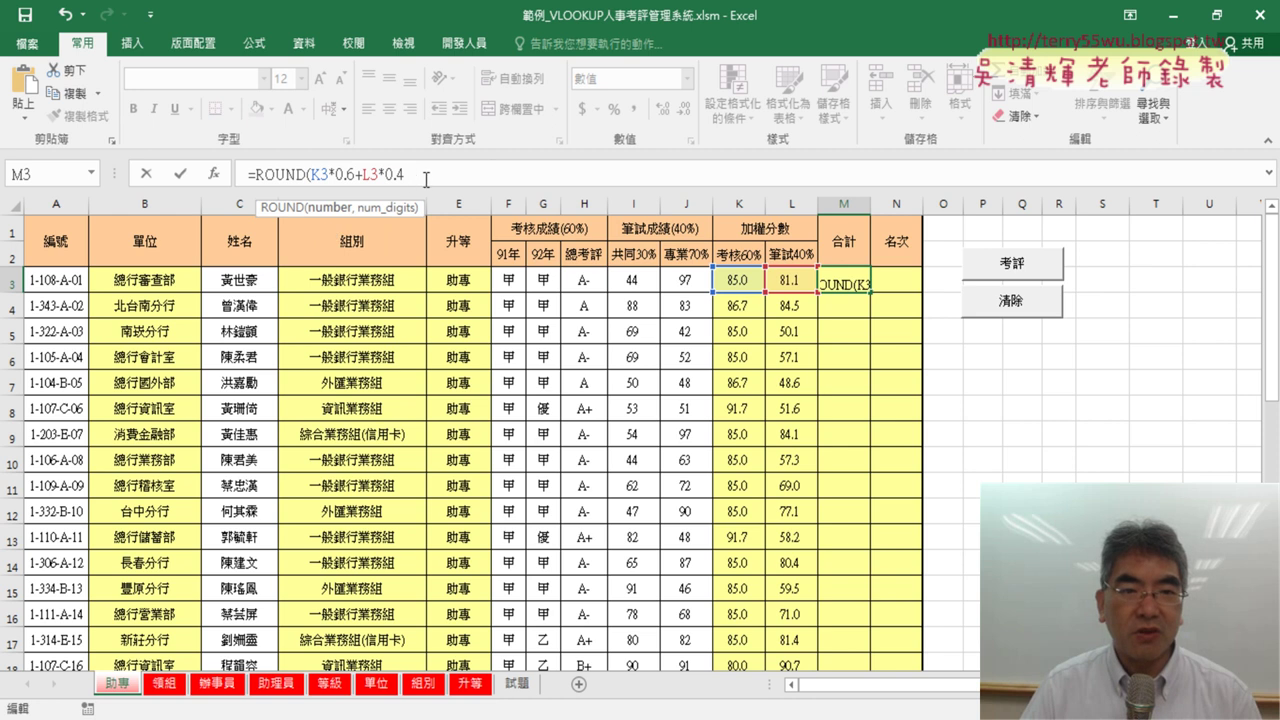
type(",")
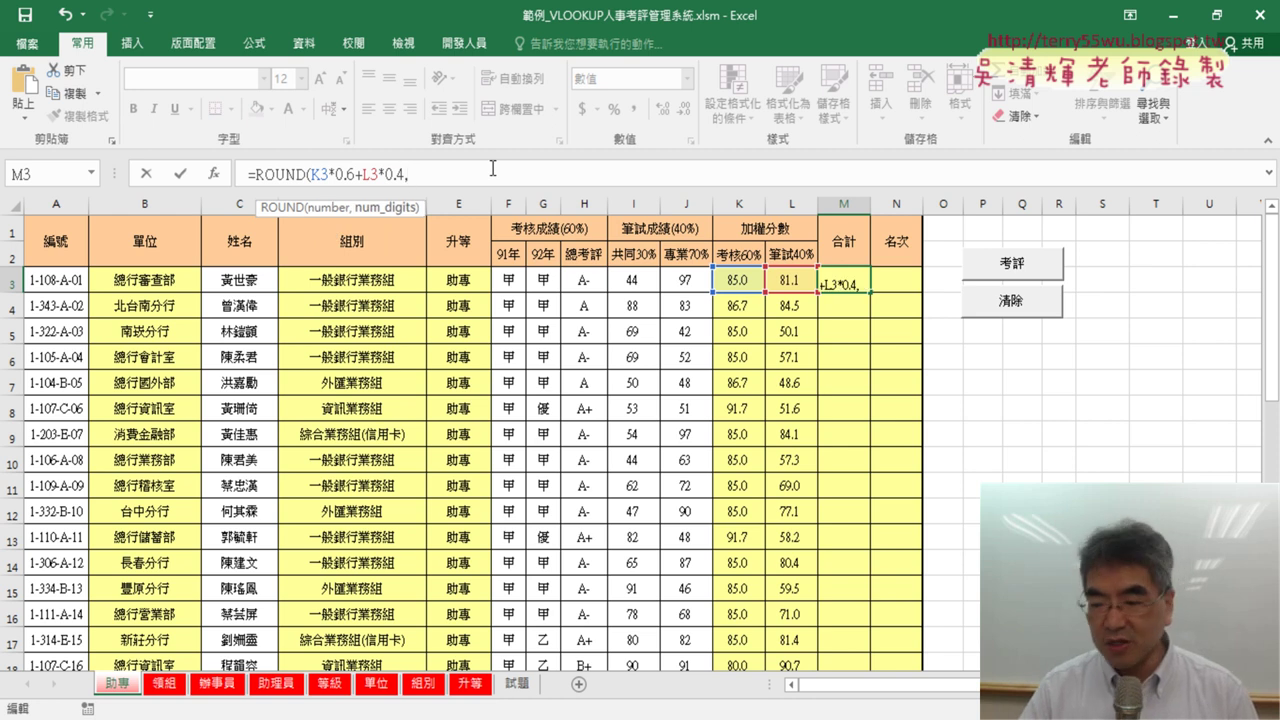
type("1")
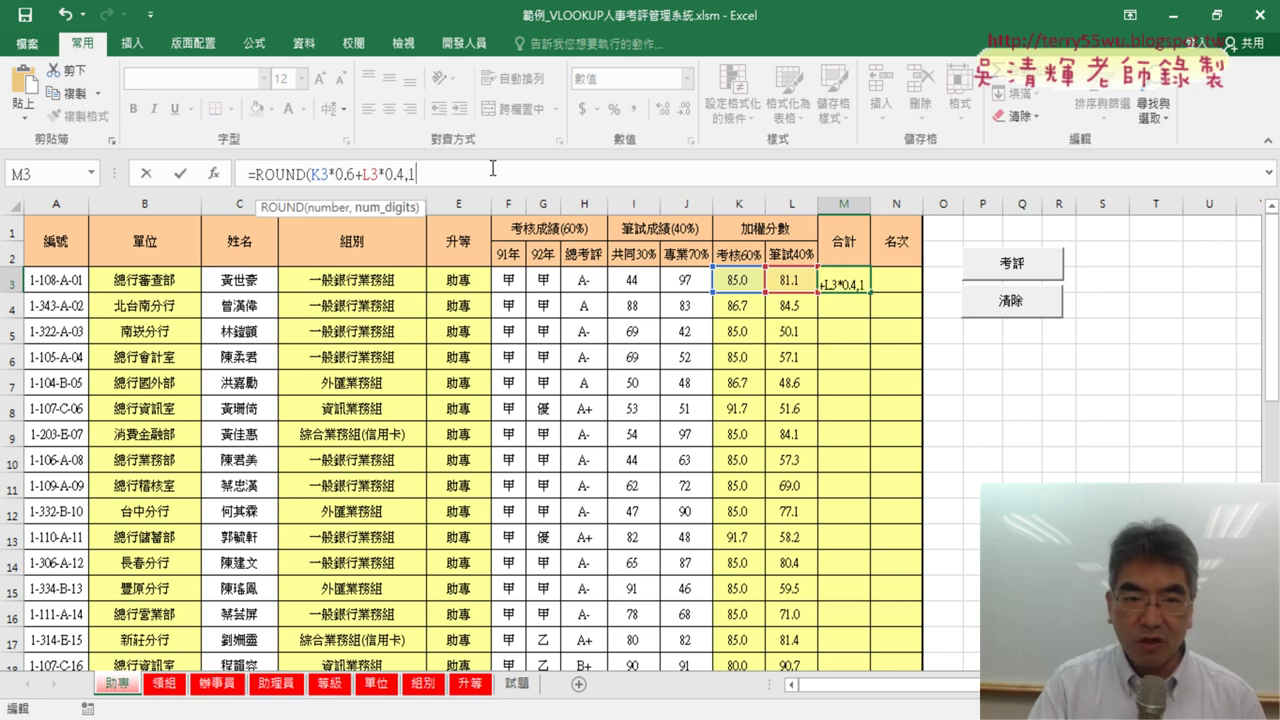
type(")")
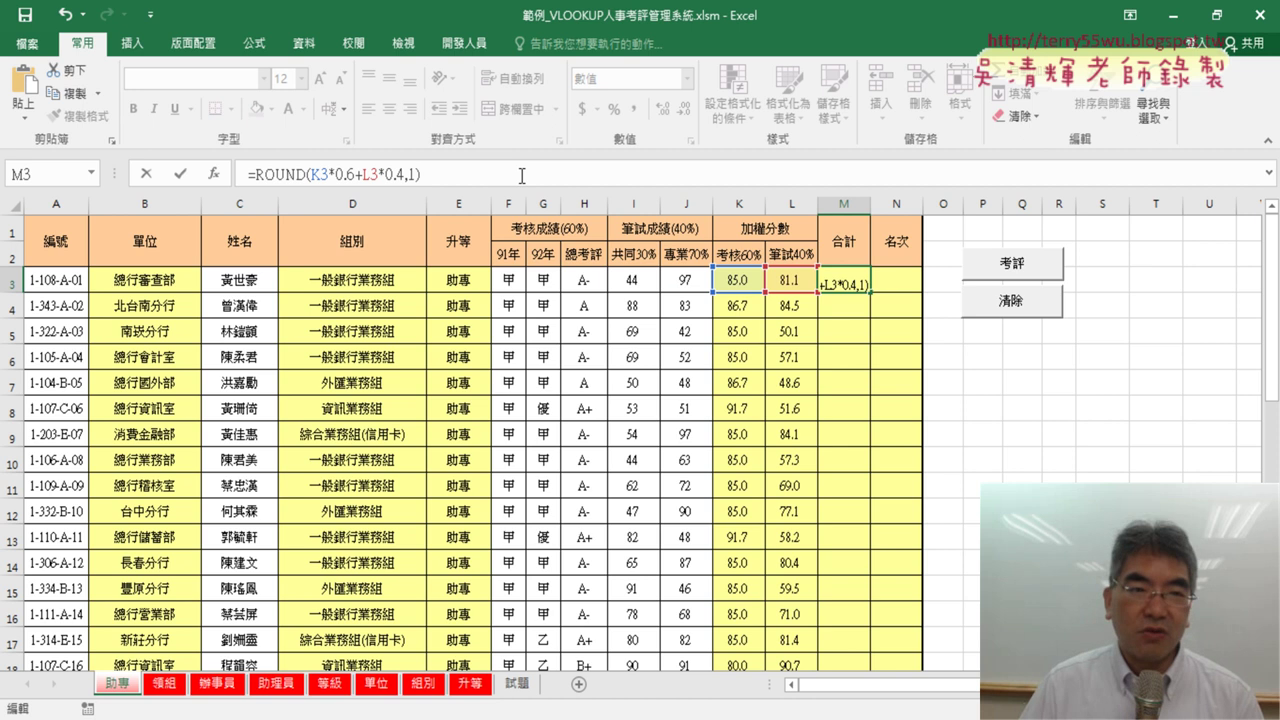
left_click(181, 175)
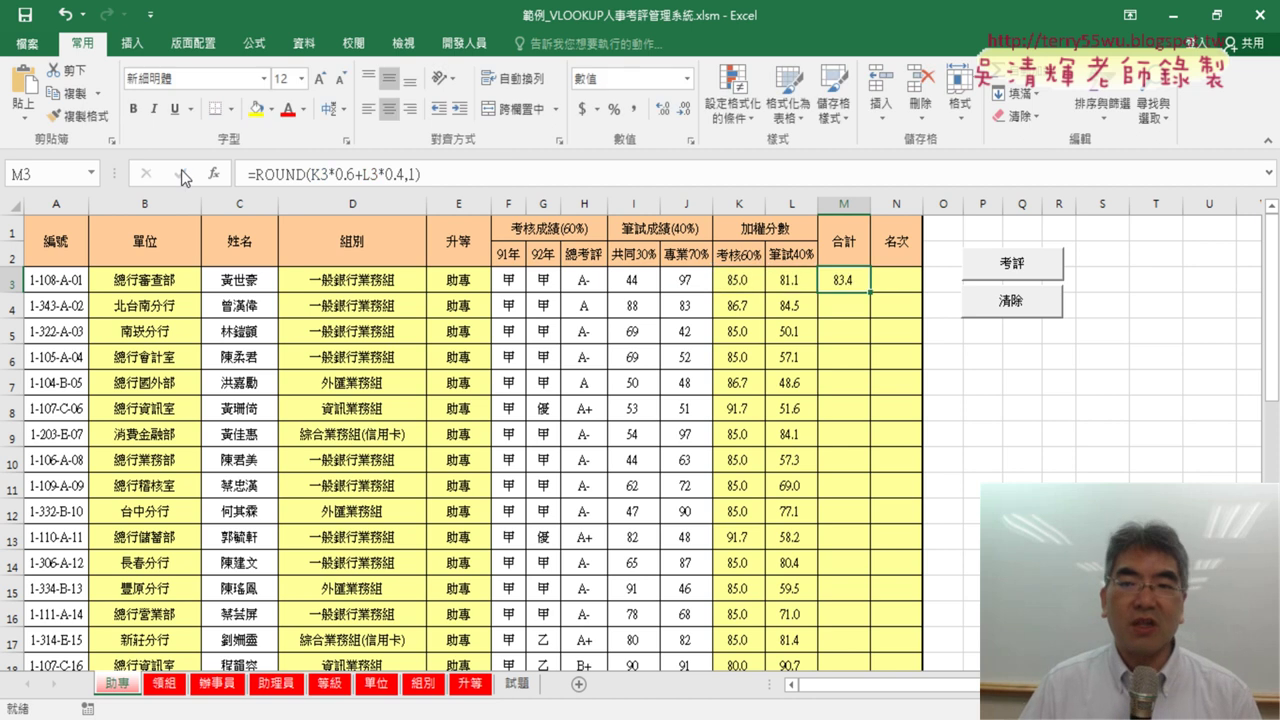
double_click(870, 292)
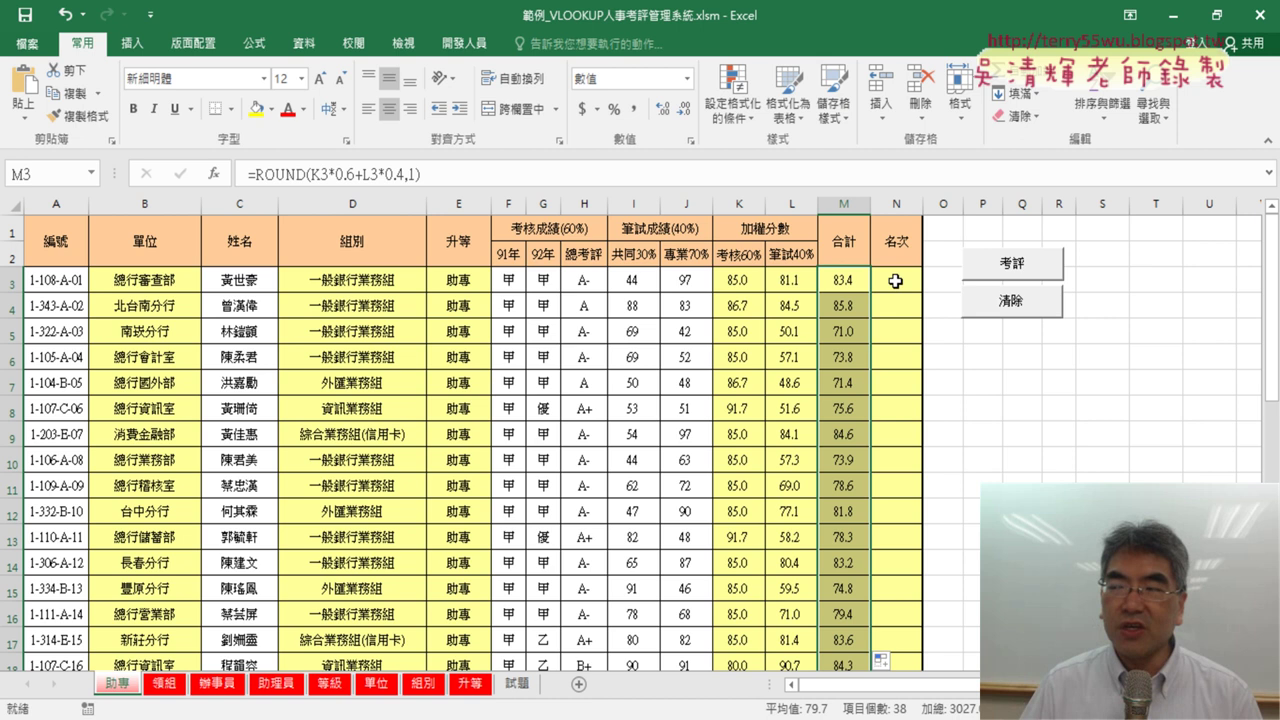
left_click(895, 281)
Pick the RANK.EQ function for N3 from the function catalogue
left_click(214, 175)
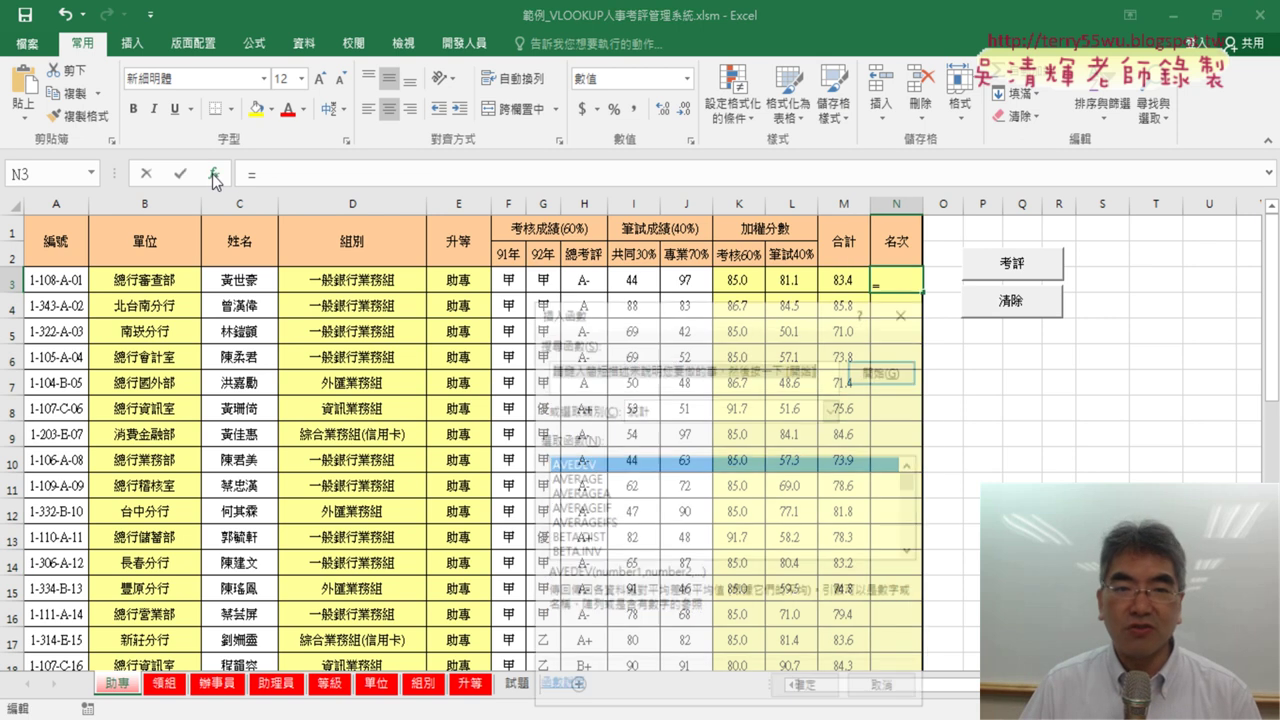
left_click_drag(749, 302, 871, 154)
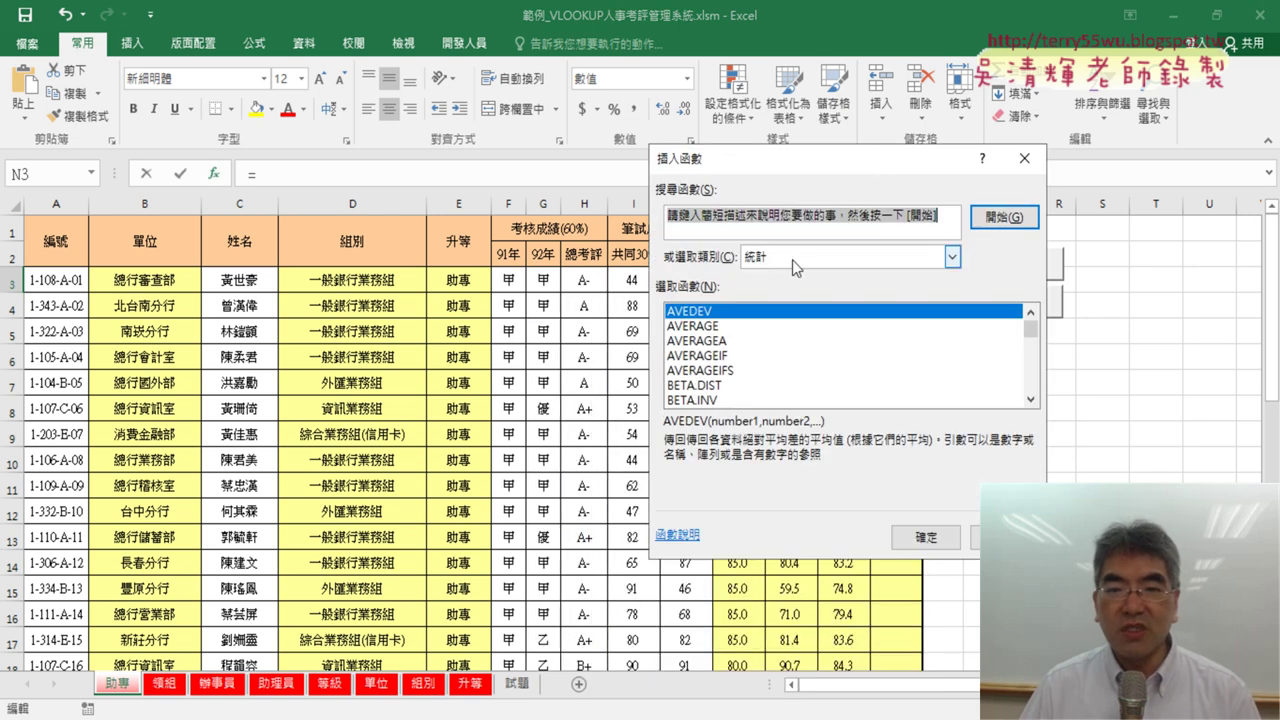
scroll(1016, 345, "down", 3)
scroll(1016, 350, "down", 4)
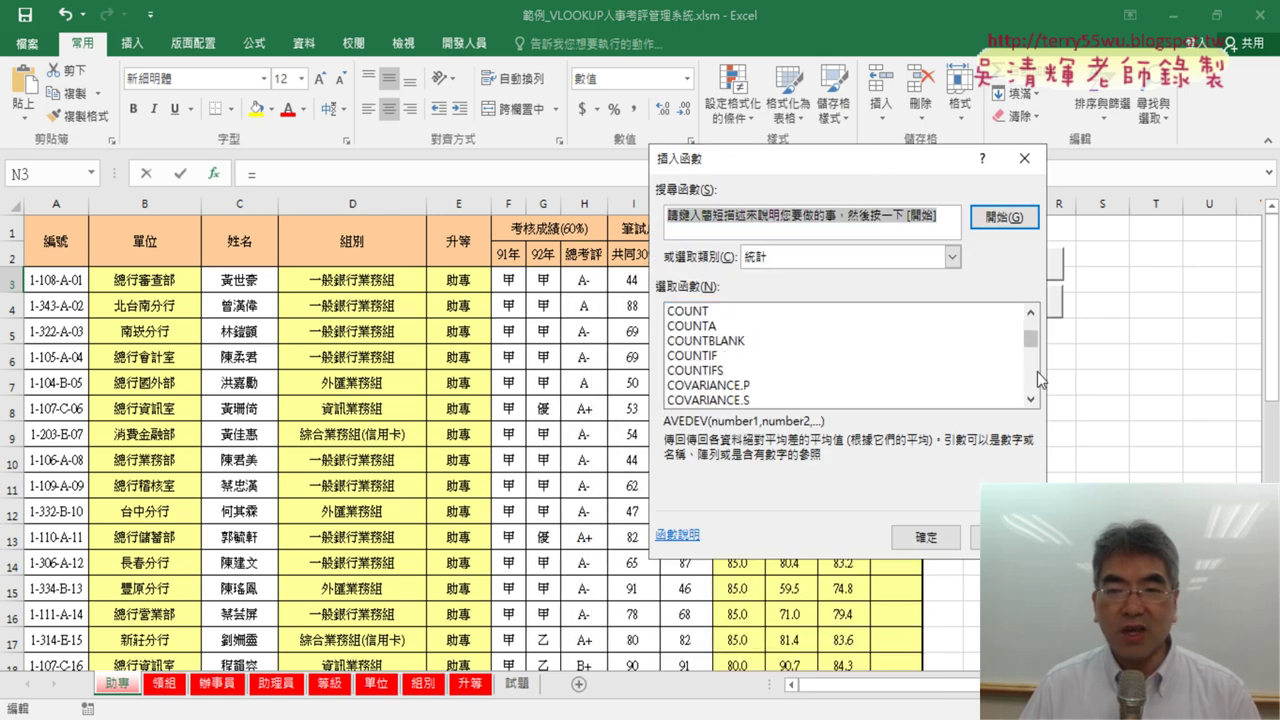
scroll(1020, 360, "down", 5)
scroll(1035, 375, "down", 3)
scroll(1038, 378, "down", 5)
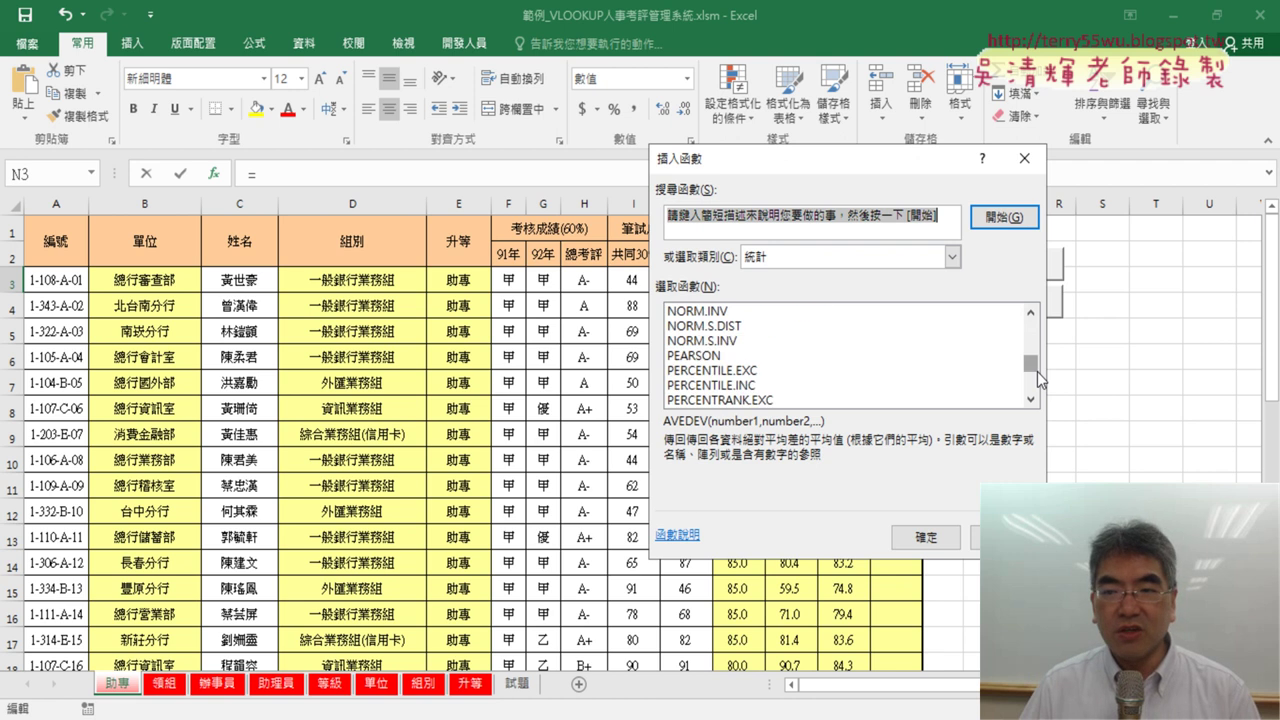
left_click(1035, 392)
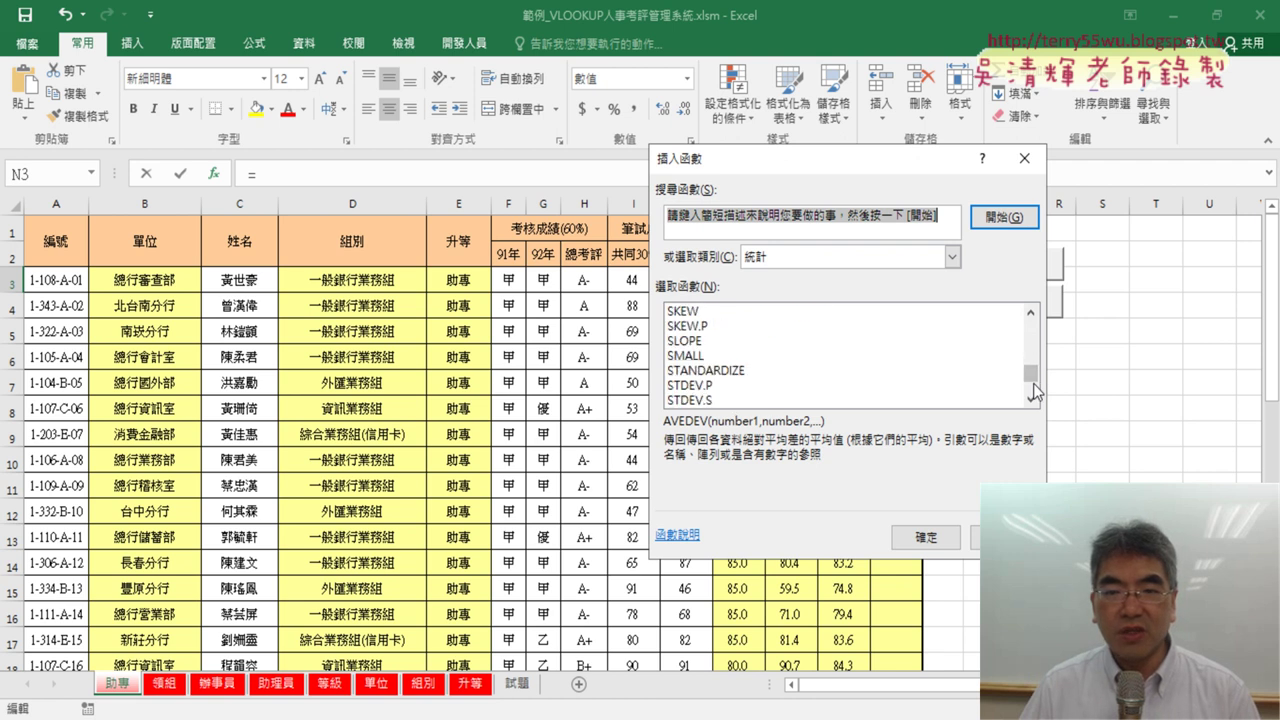
left_click(1035, 352)
left_click(1035, 352)
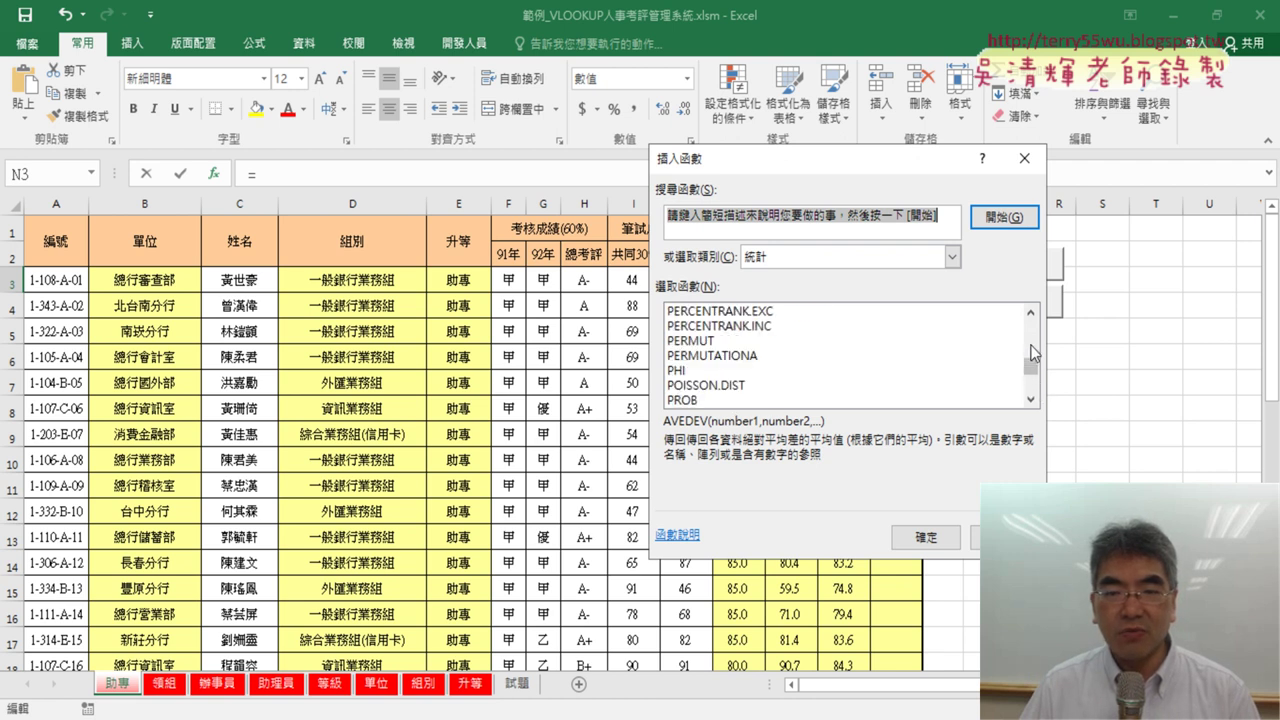
left_click(1035, 352)
left_click(1033, 397)
left_click(1033, 397)
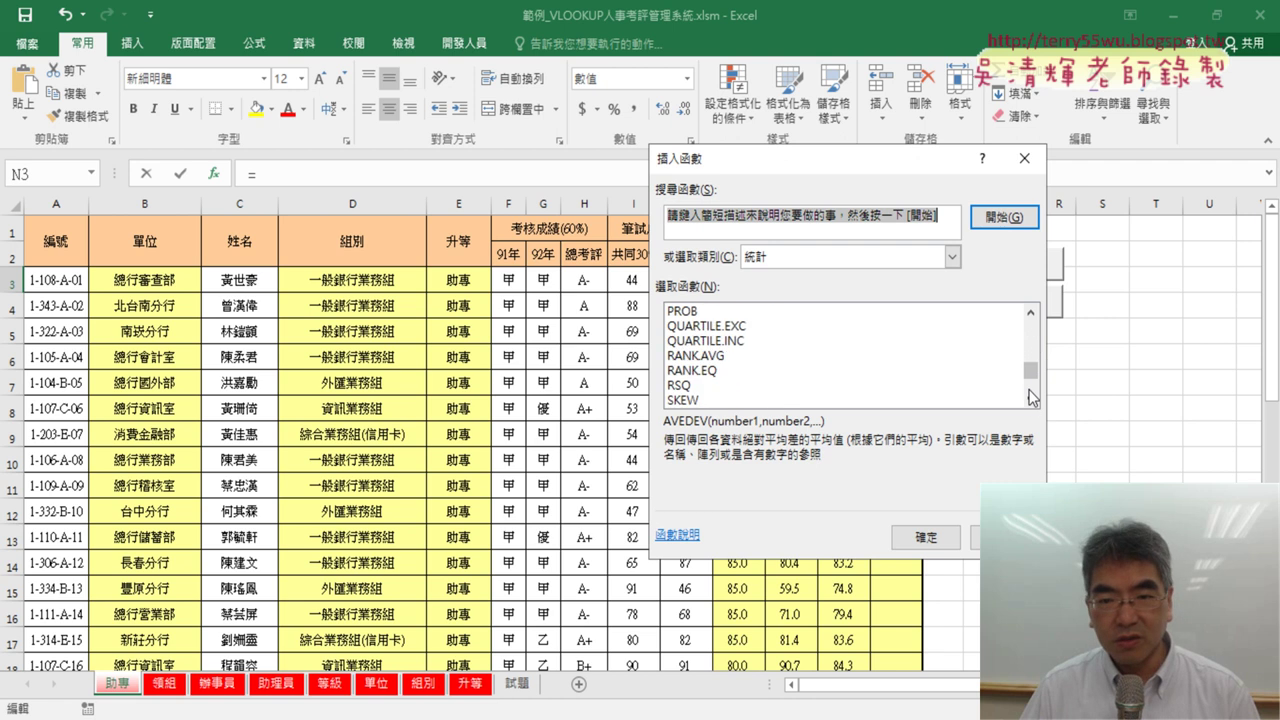
double_click(690, 370)
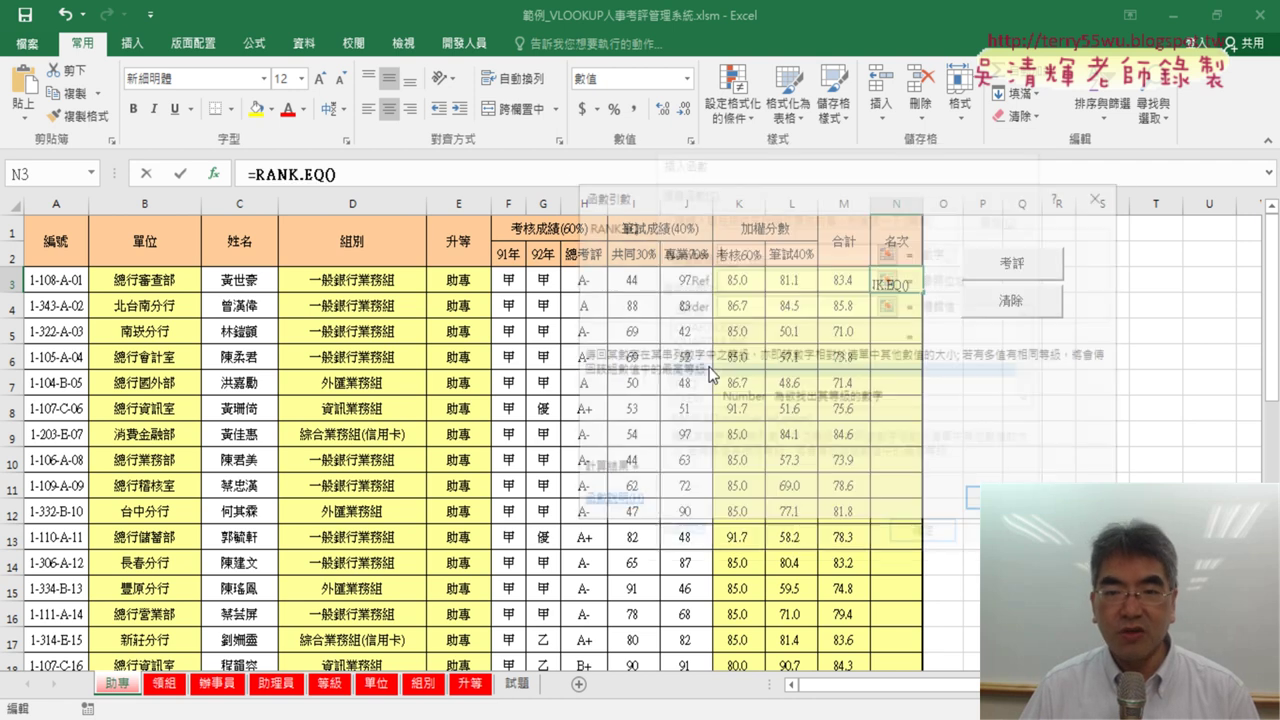
Rank M3 within the locked range M$3:M$40, previewing a rank of 11
left_click_drag(792, 200, 1133, 191)
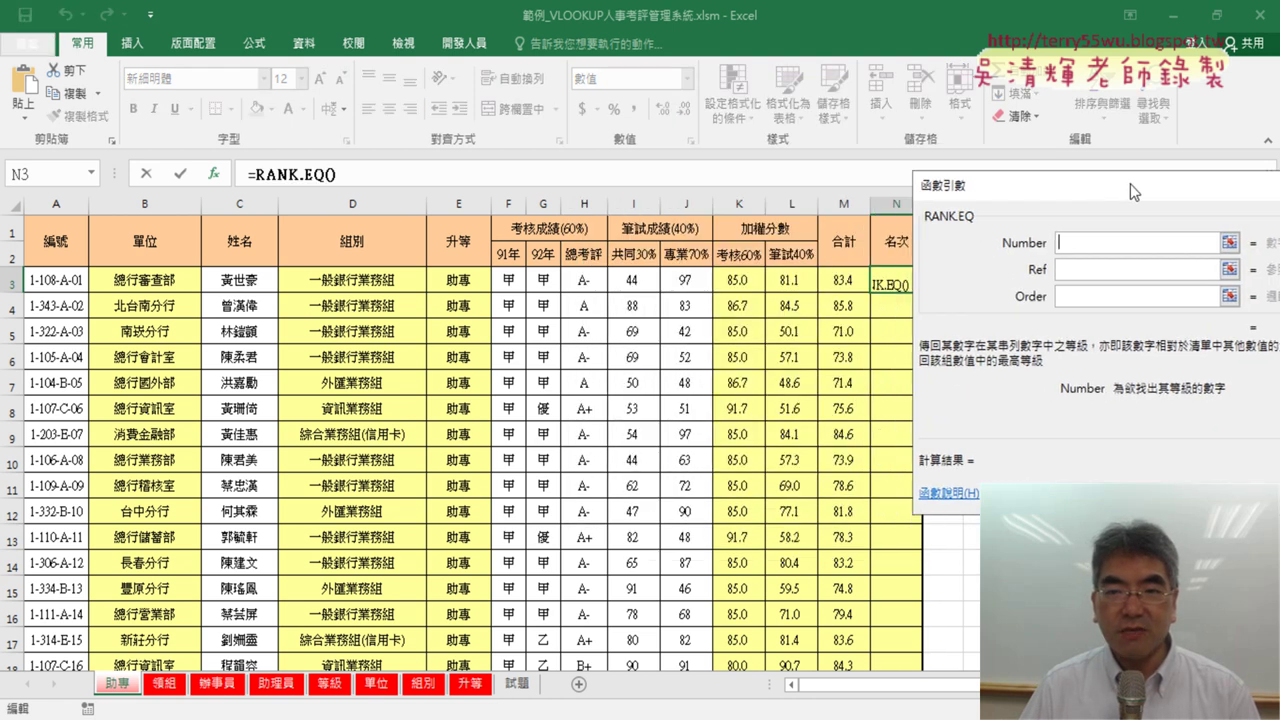
left_click(850, 282)
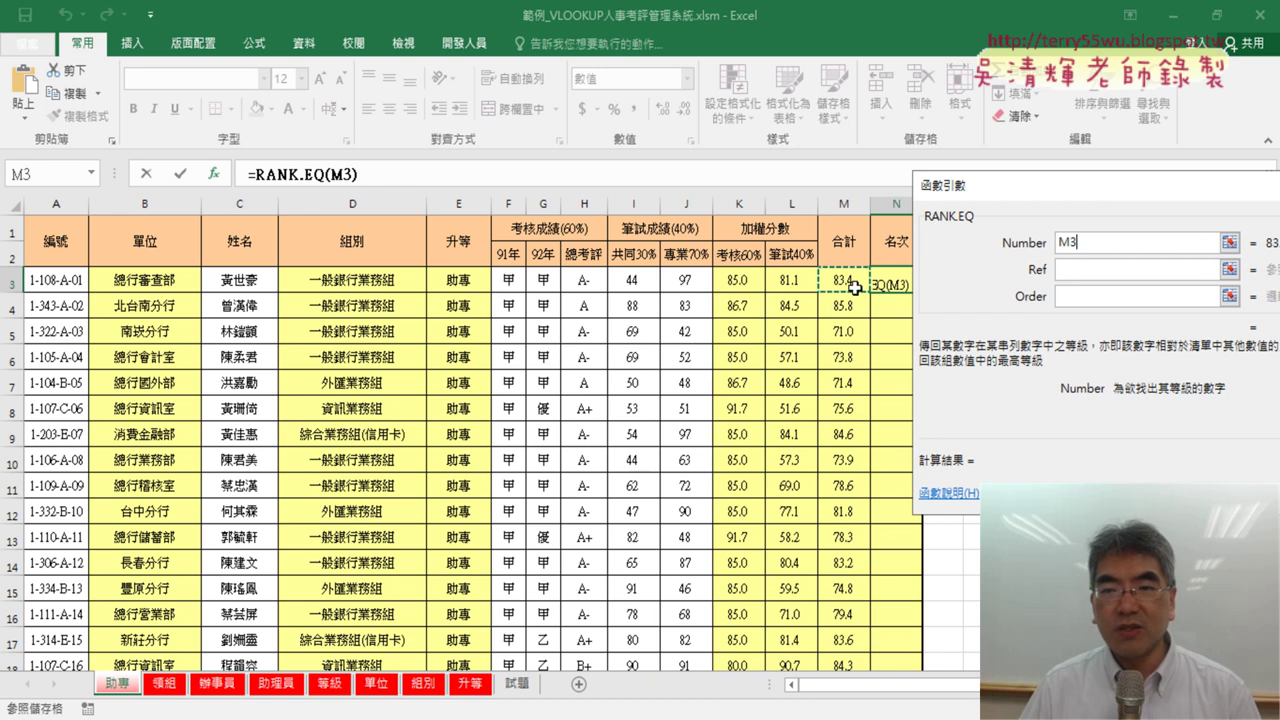
left_click(1070, 268)
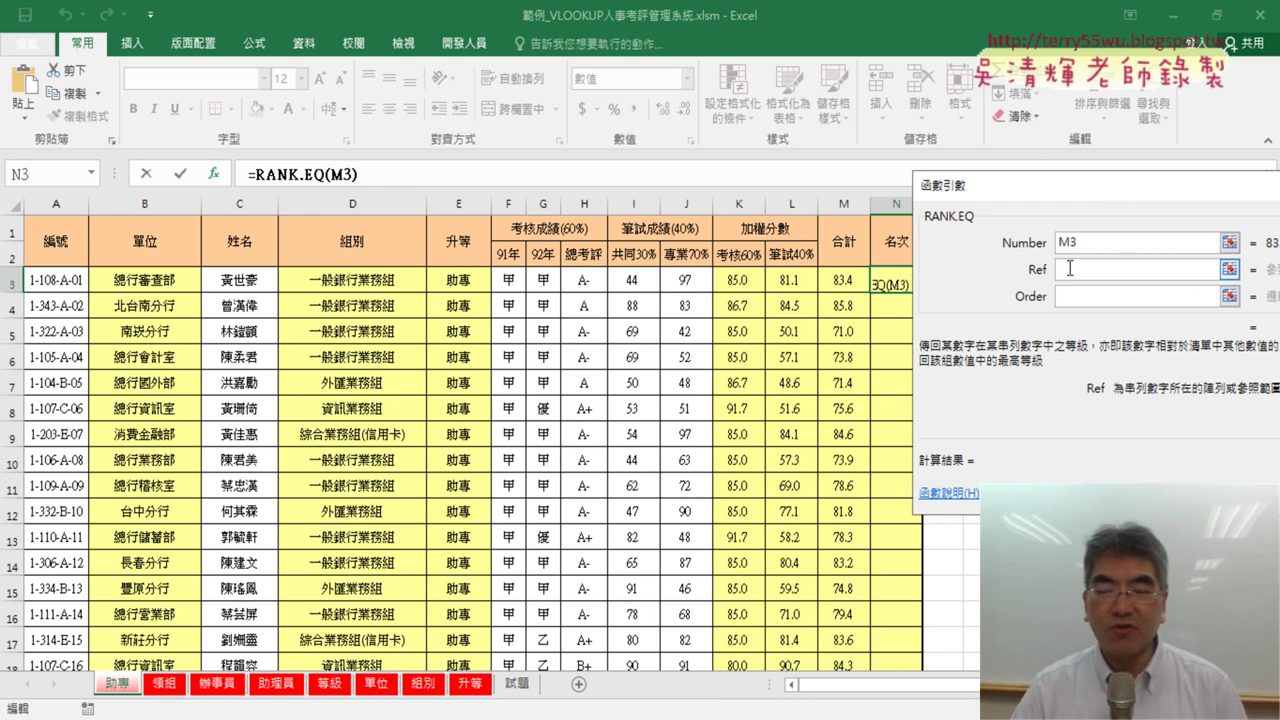
left_click(835, 282)
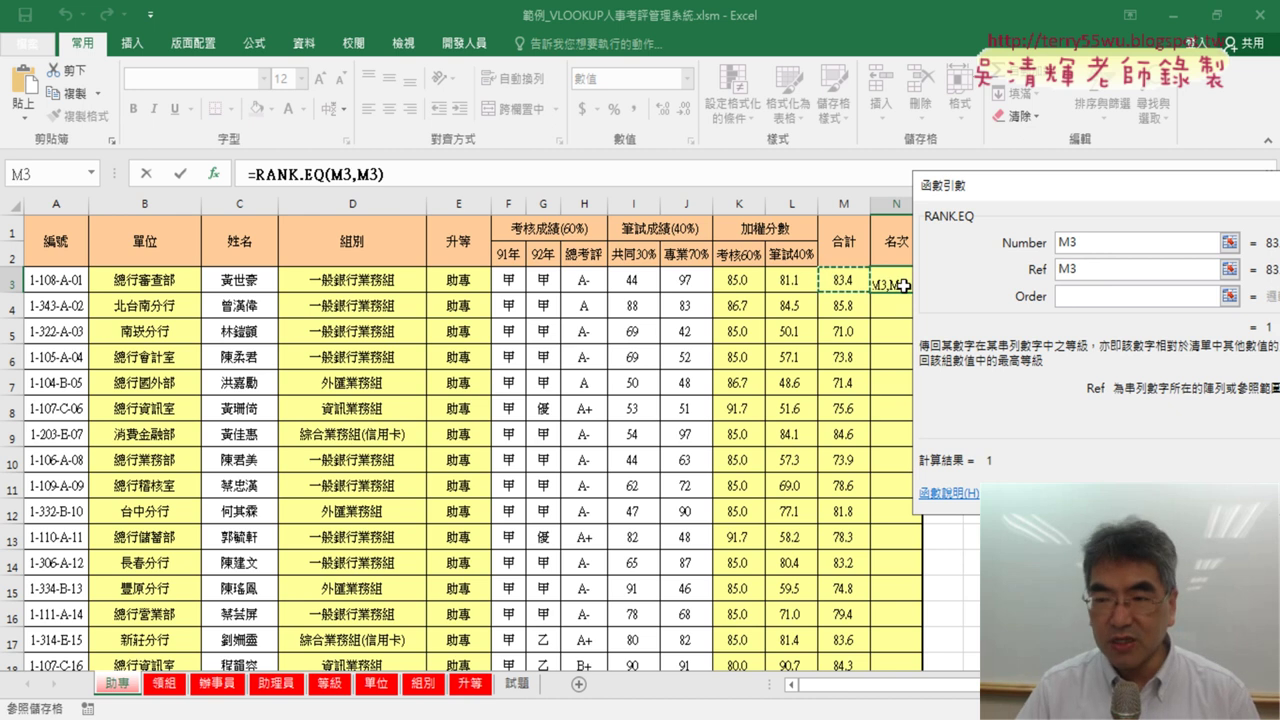
key("ctrl+shift+Down")
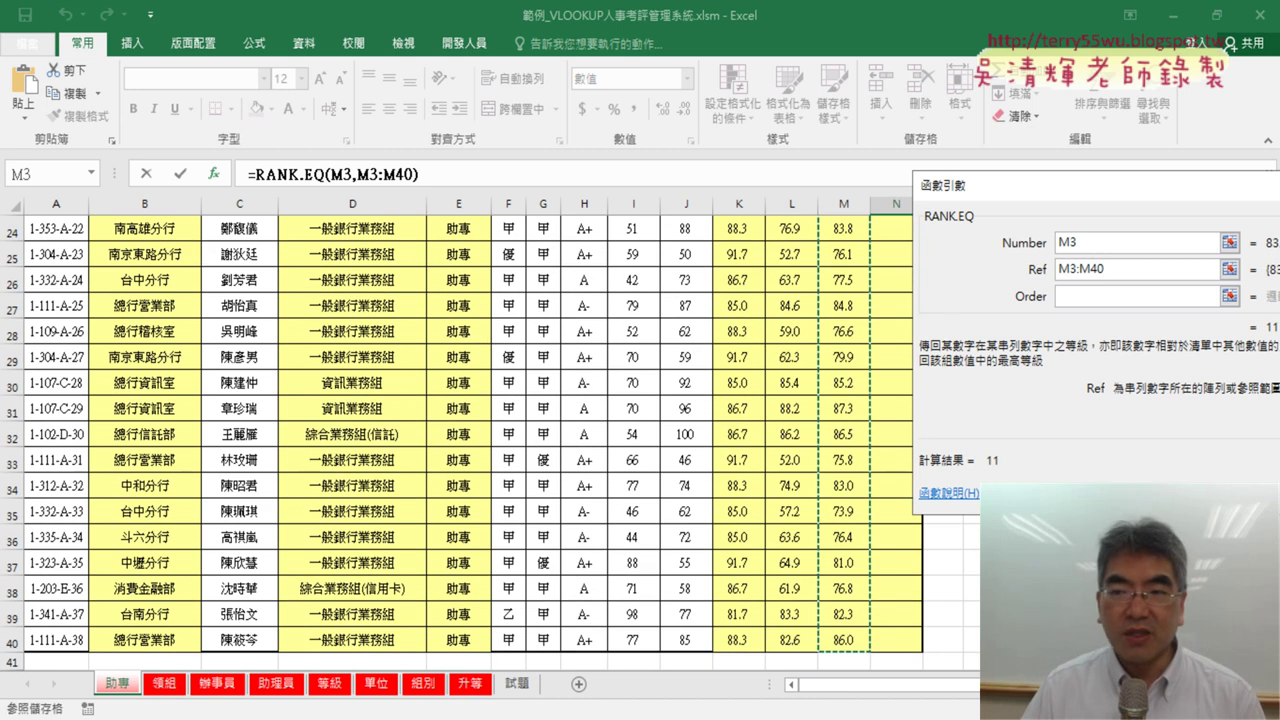
left_click_drag(1098, 269, 1058, 269)
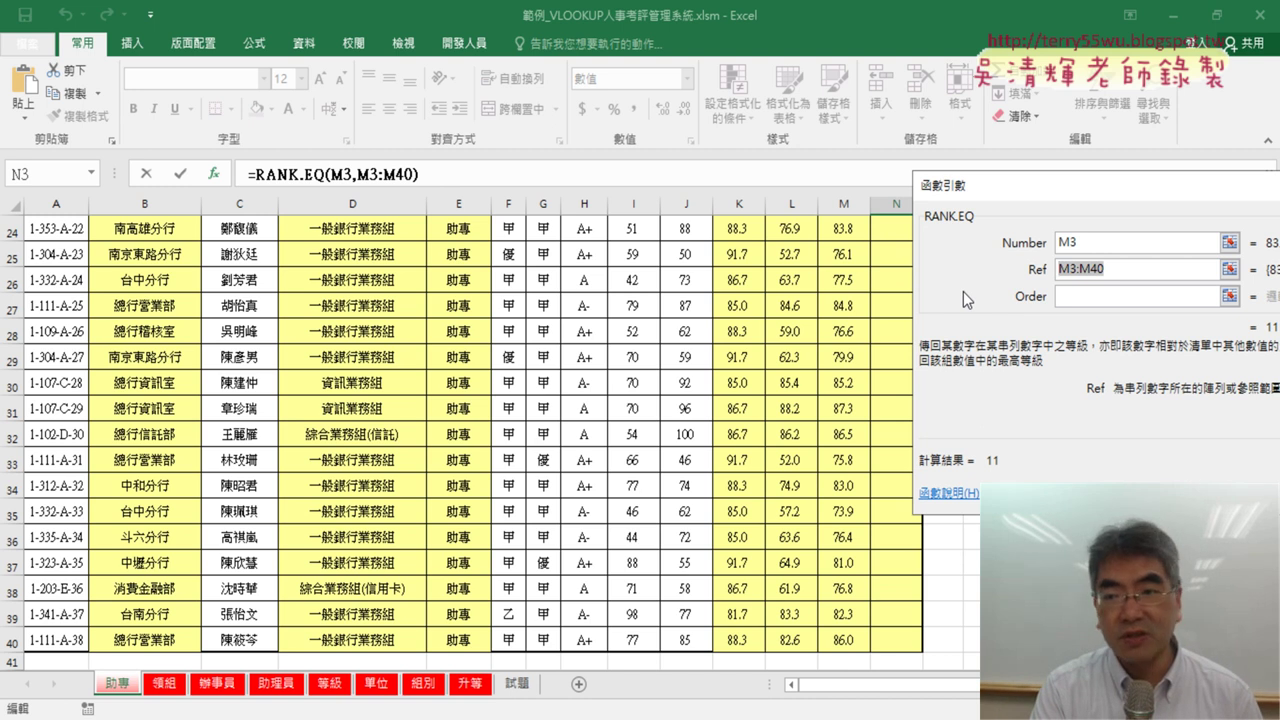
key("F4")
key("F4")
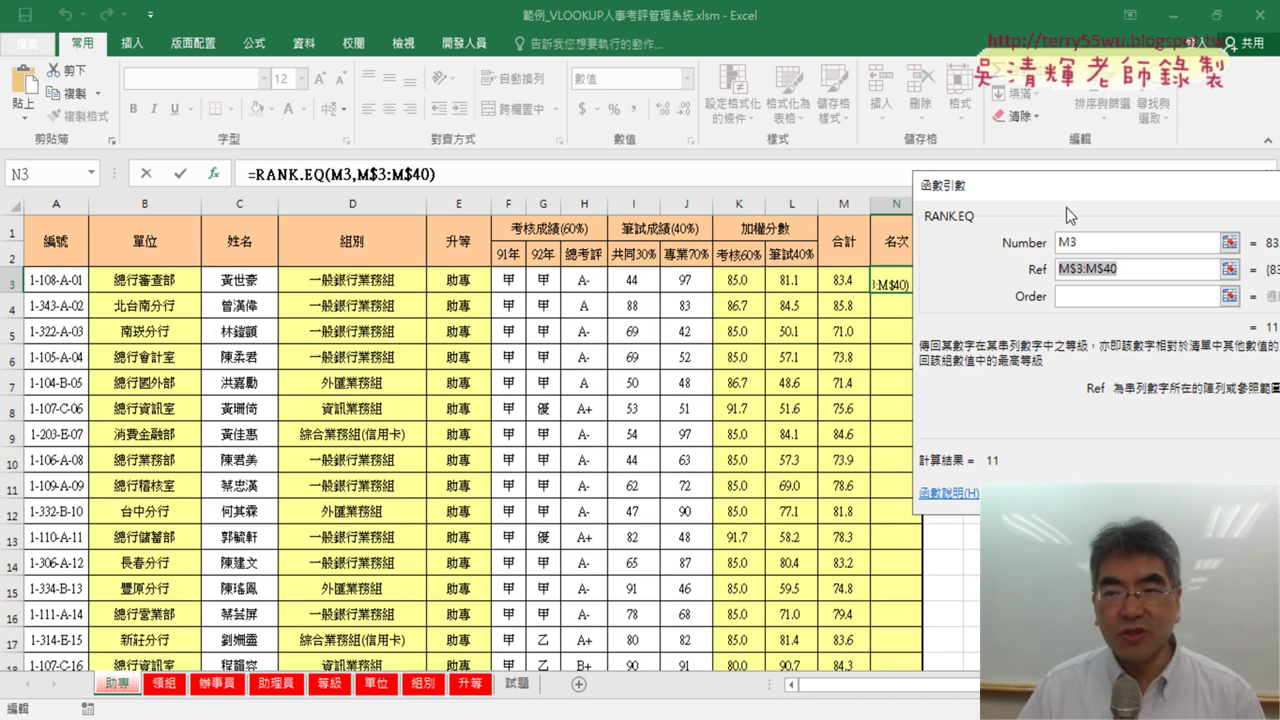
left_click_drag(1060, 186, 603, 197)
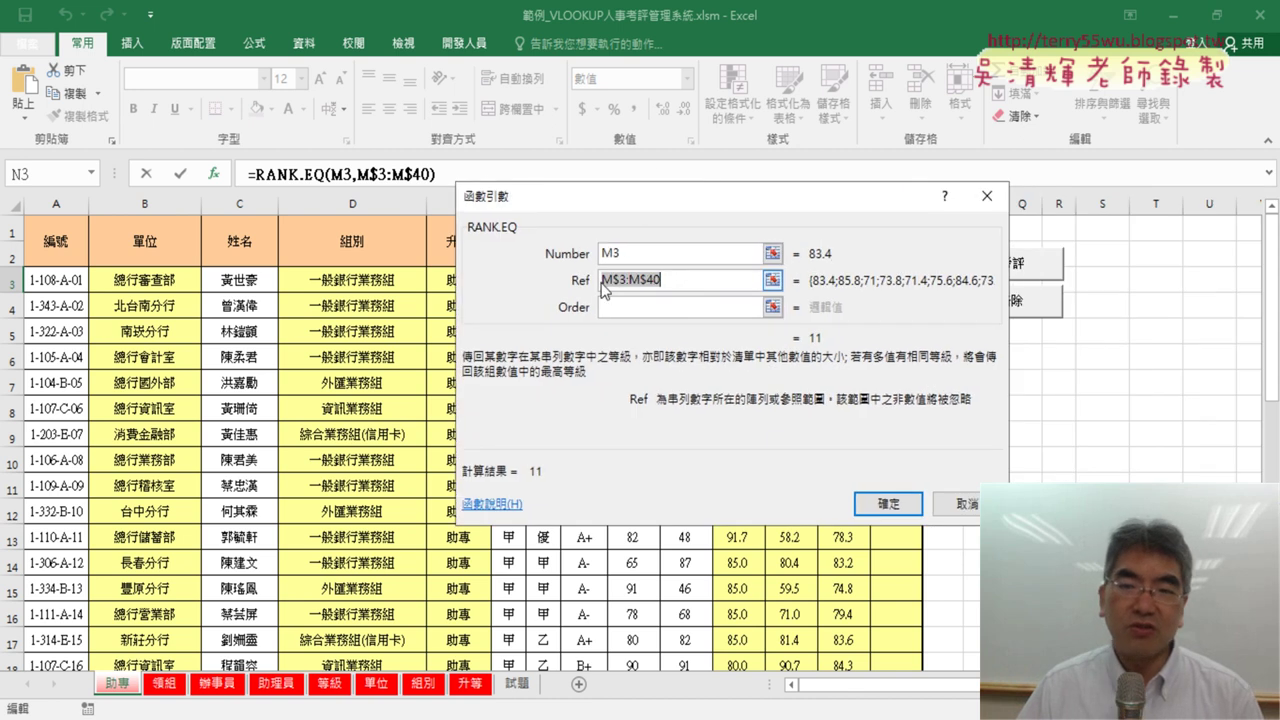
left_click(889, 505)
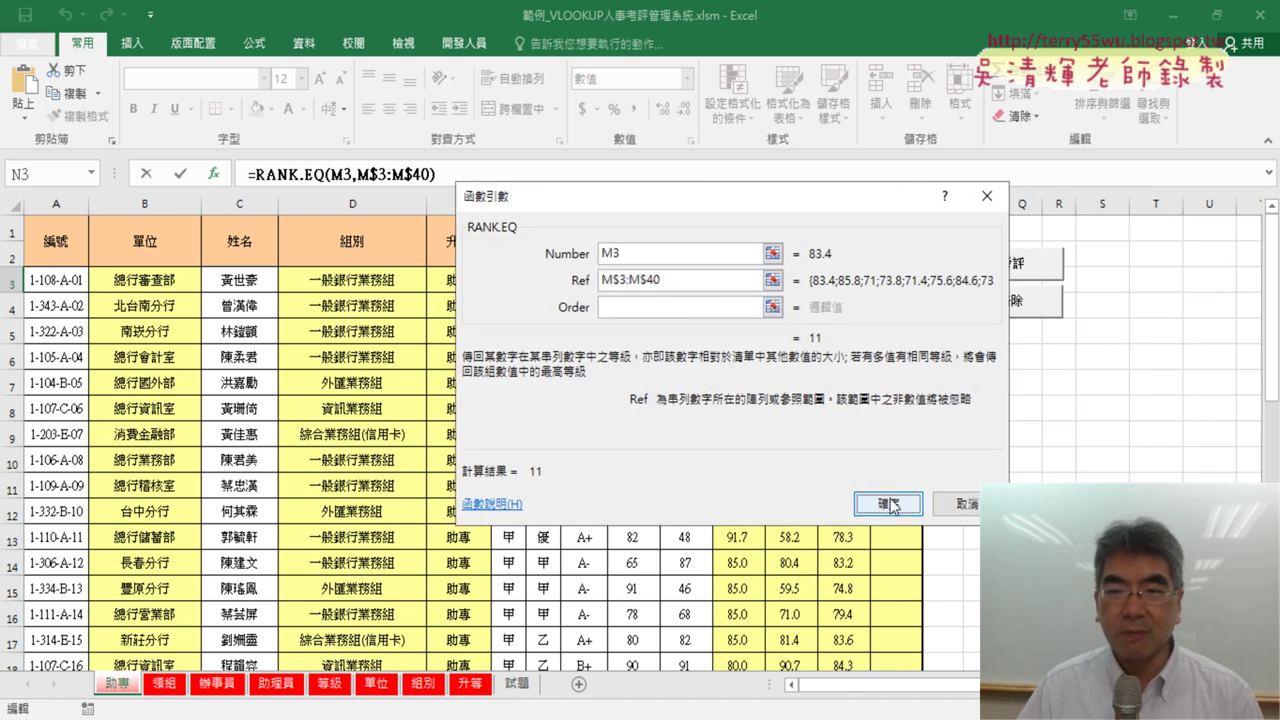
Fill the =RANK.EQ(M3,M$3:M$40) rank formula down to row 40, glance at 領組, then return to 助專
double_click(922, 293)
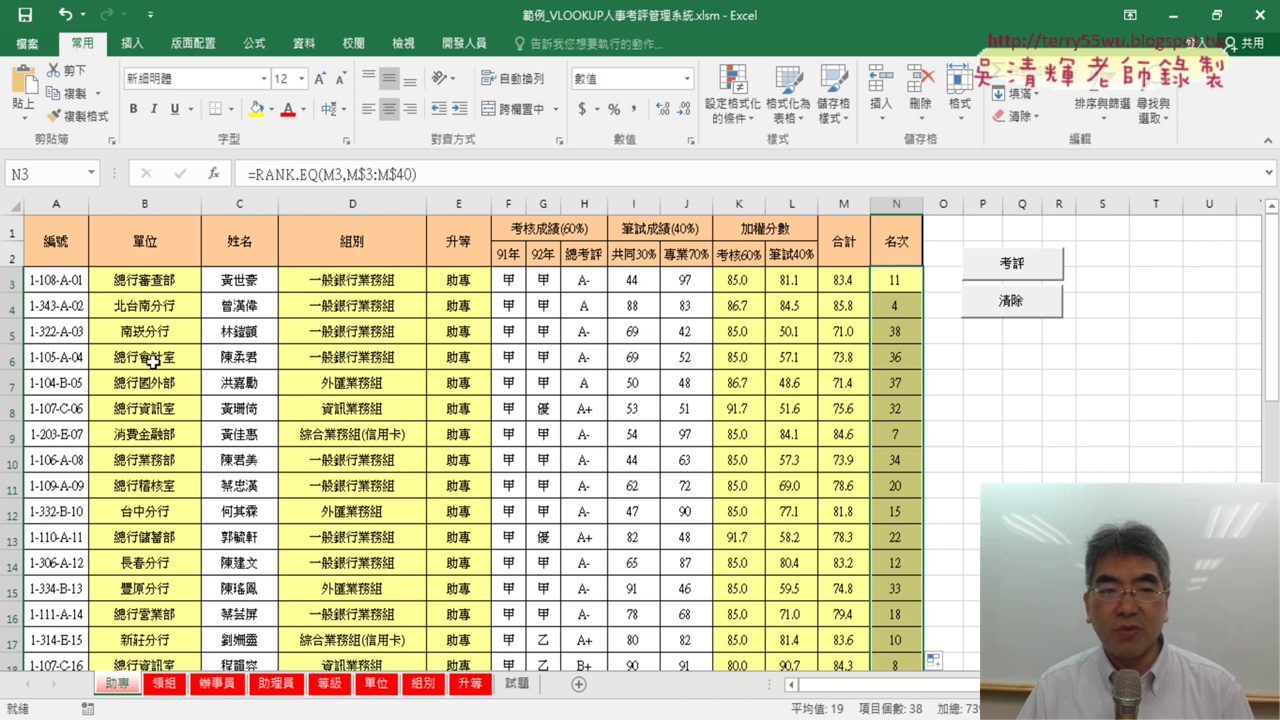
left_click(171, 684)
scroll(171, 428, "up", 4)
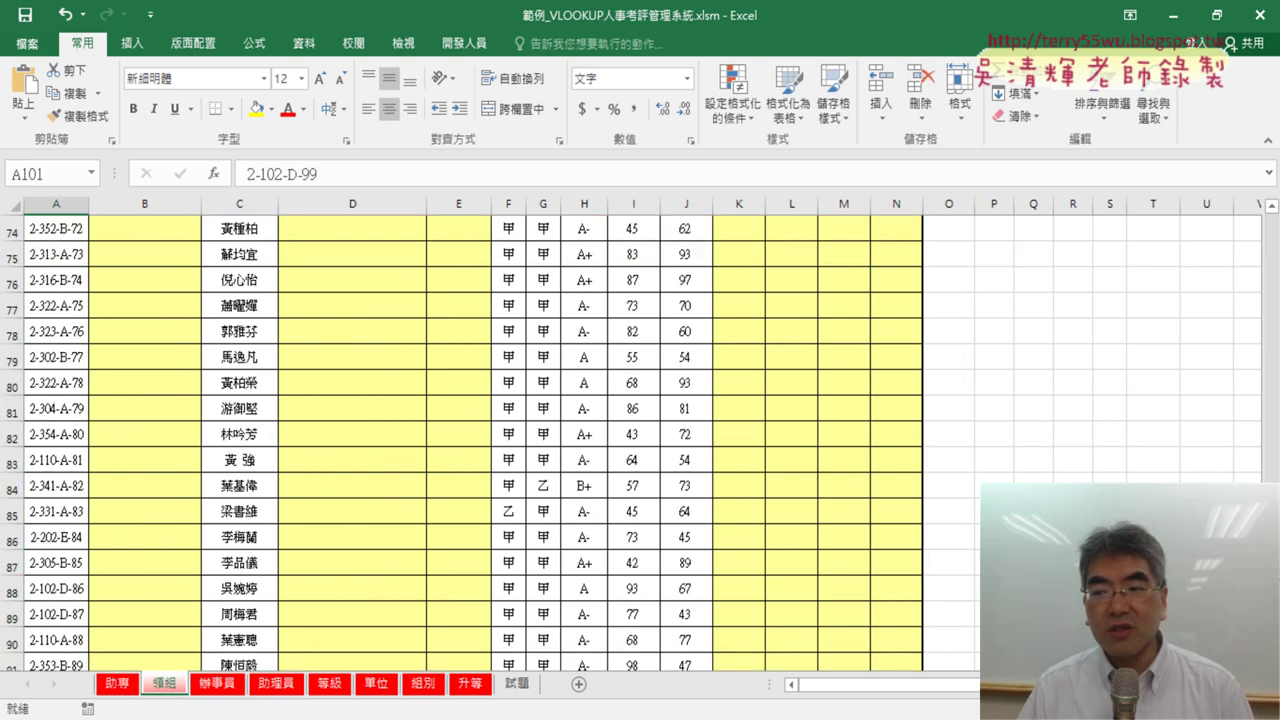
scroll(769, 310, "up", 20)
scroll(769, 310, "up", 1)
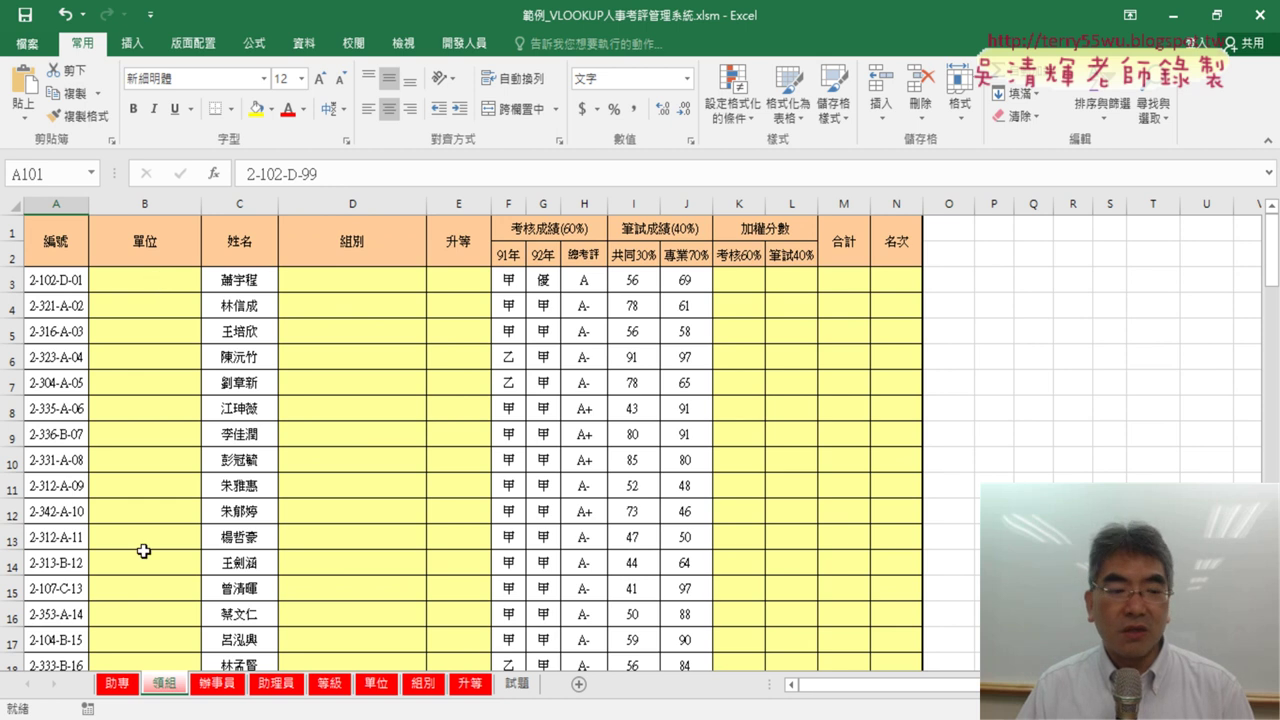
left_click(118, 688)
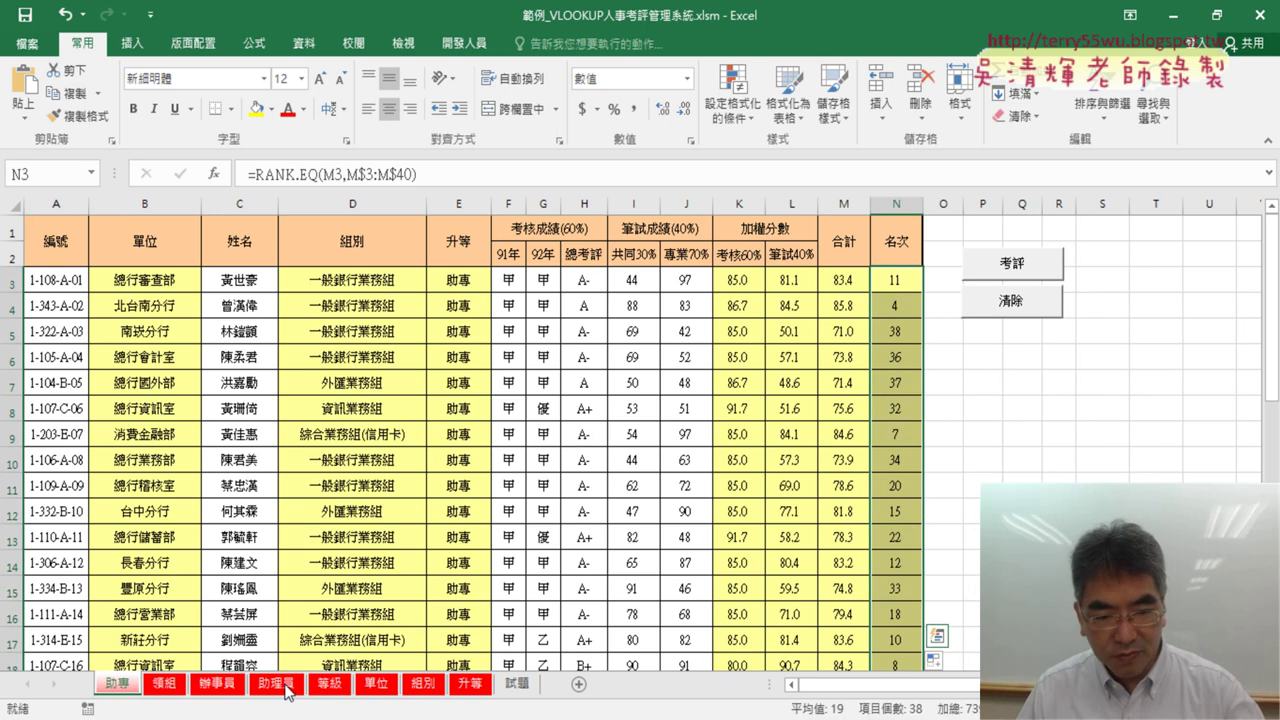
Group the sheets 助專 through 助理員 and look through each grouped grade sheet
left_click(287, 690, "shift")
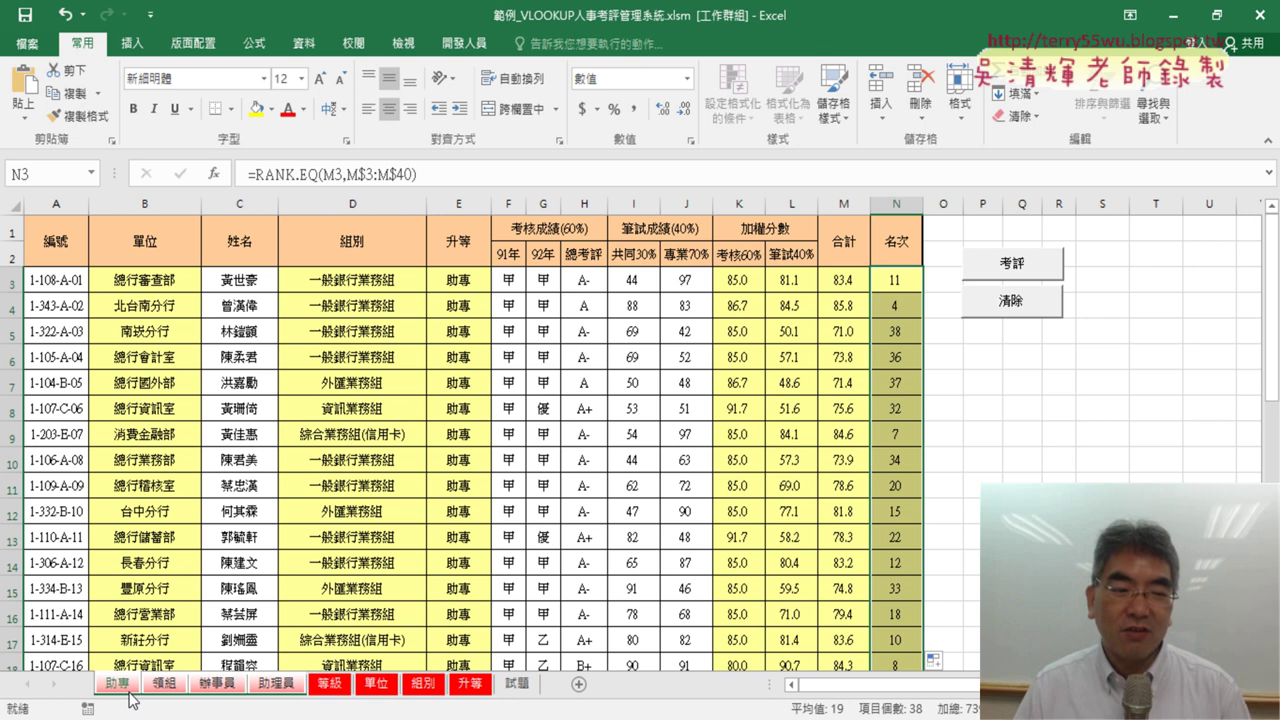
left_click(160, 684)
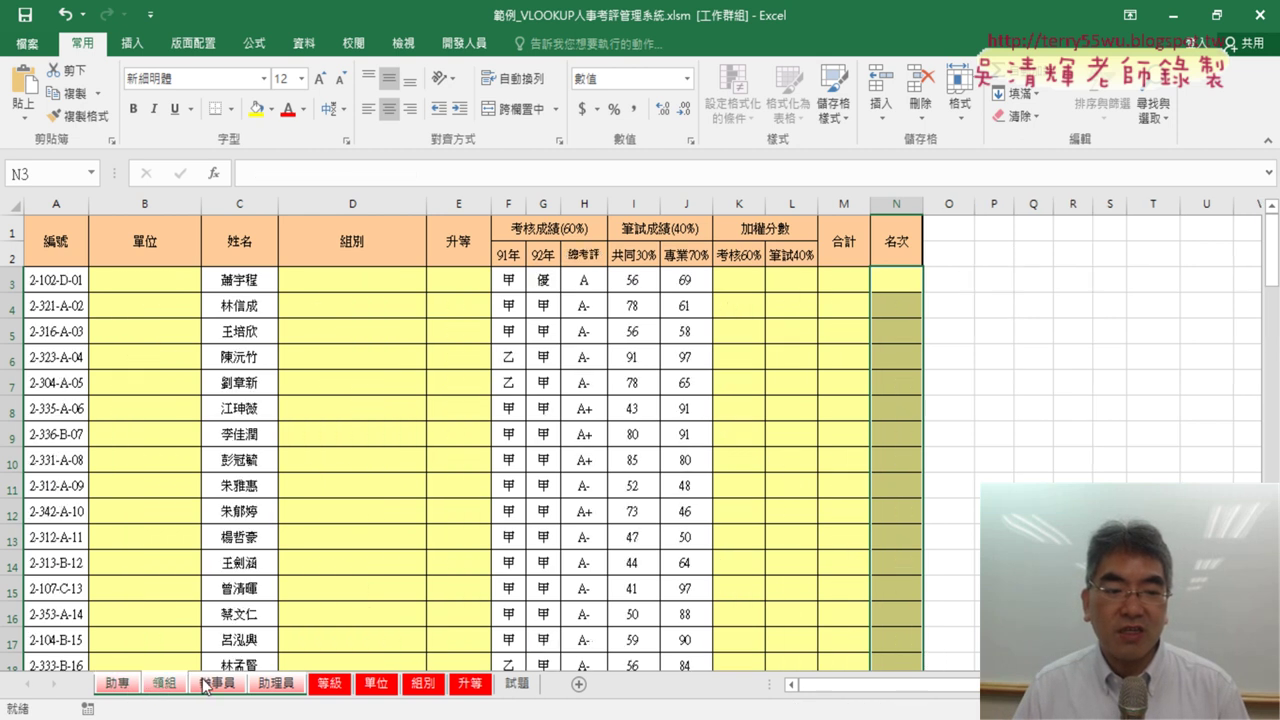
left_click(217, 684)
left_click(275, 686)
left_click(212, 688)
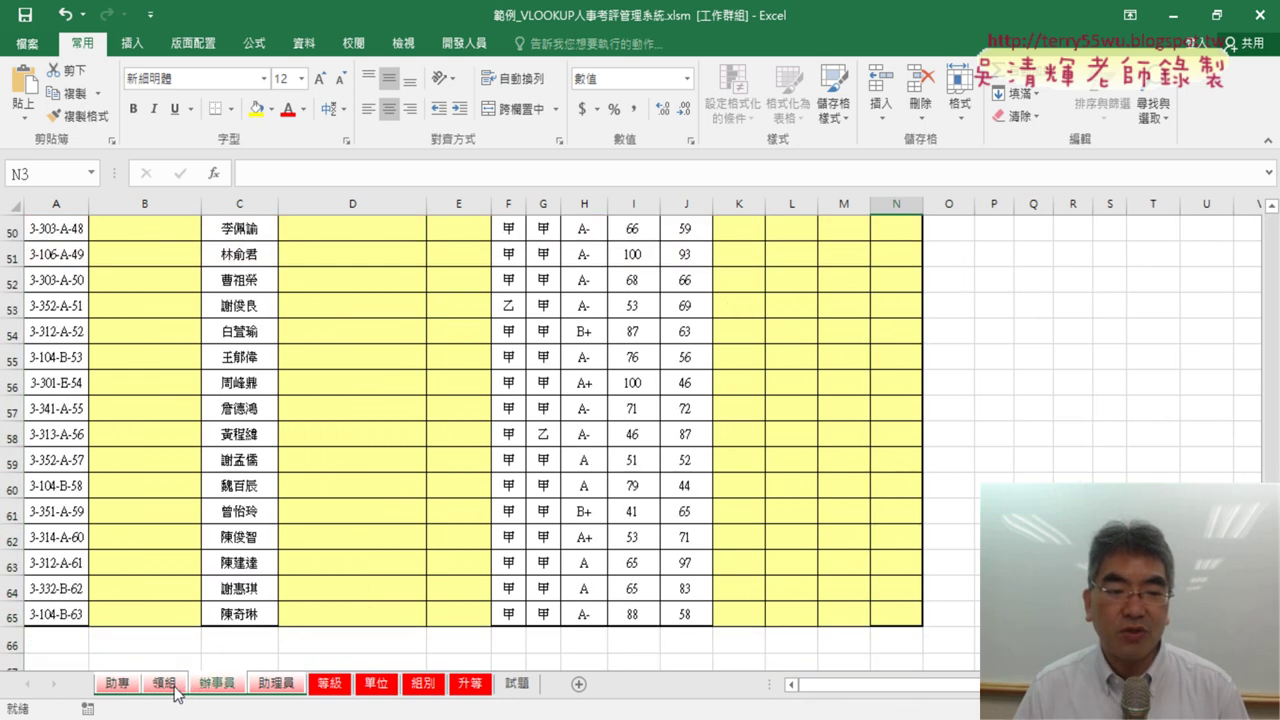
left_click(170, 688)
left_click(120, 690)
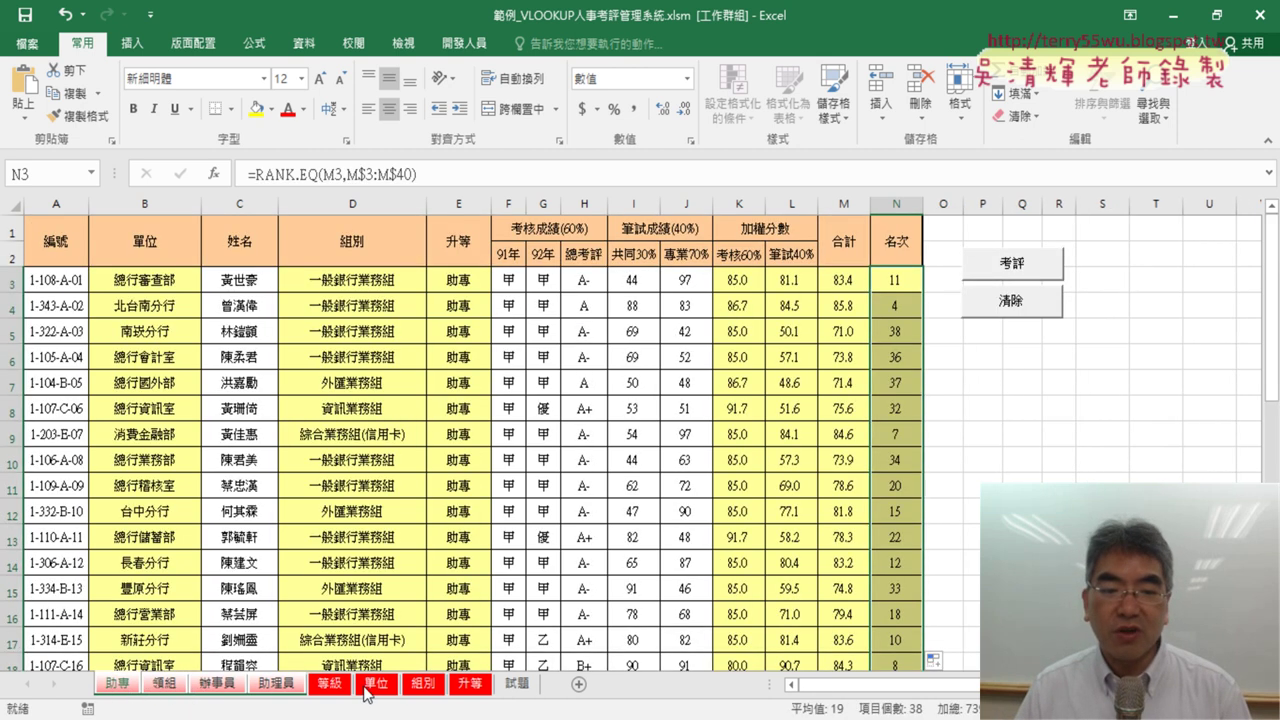
Check the 等級 lookup tables, regroup 助專 through 助理員, and select B3's unit formula
left_click(331, 686)
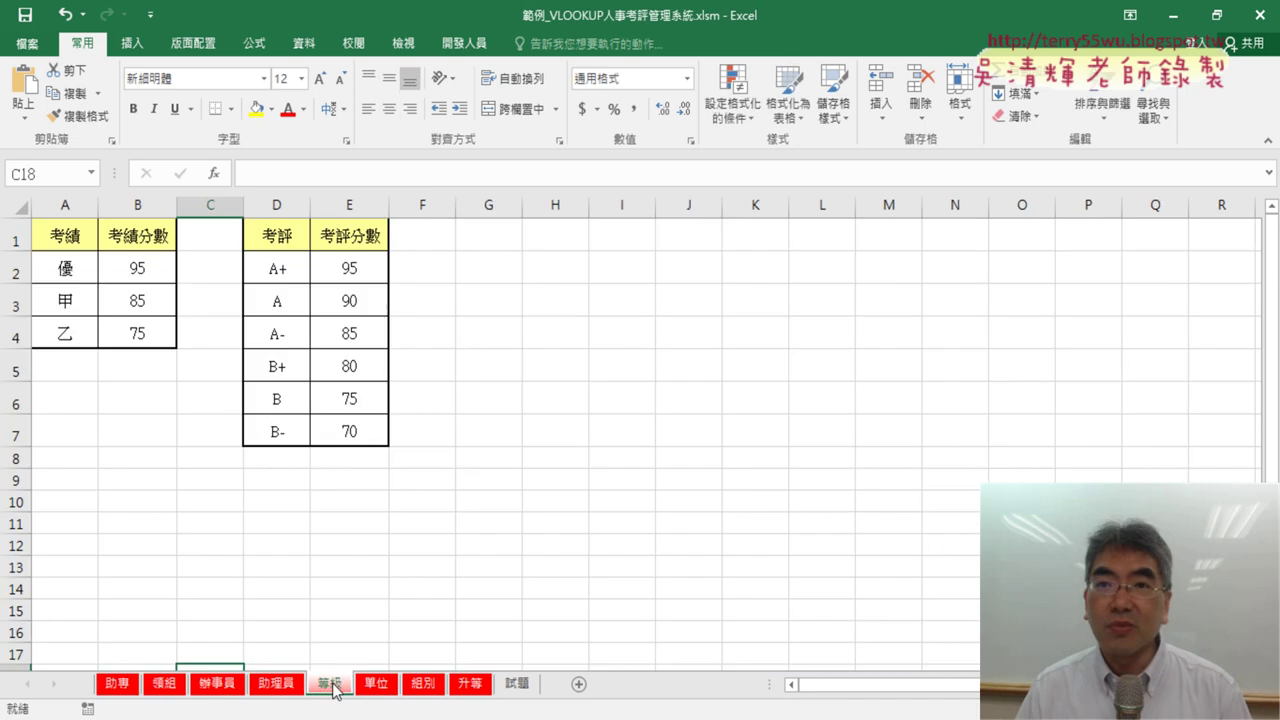
left_click(120, 686)
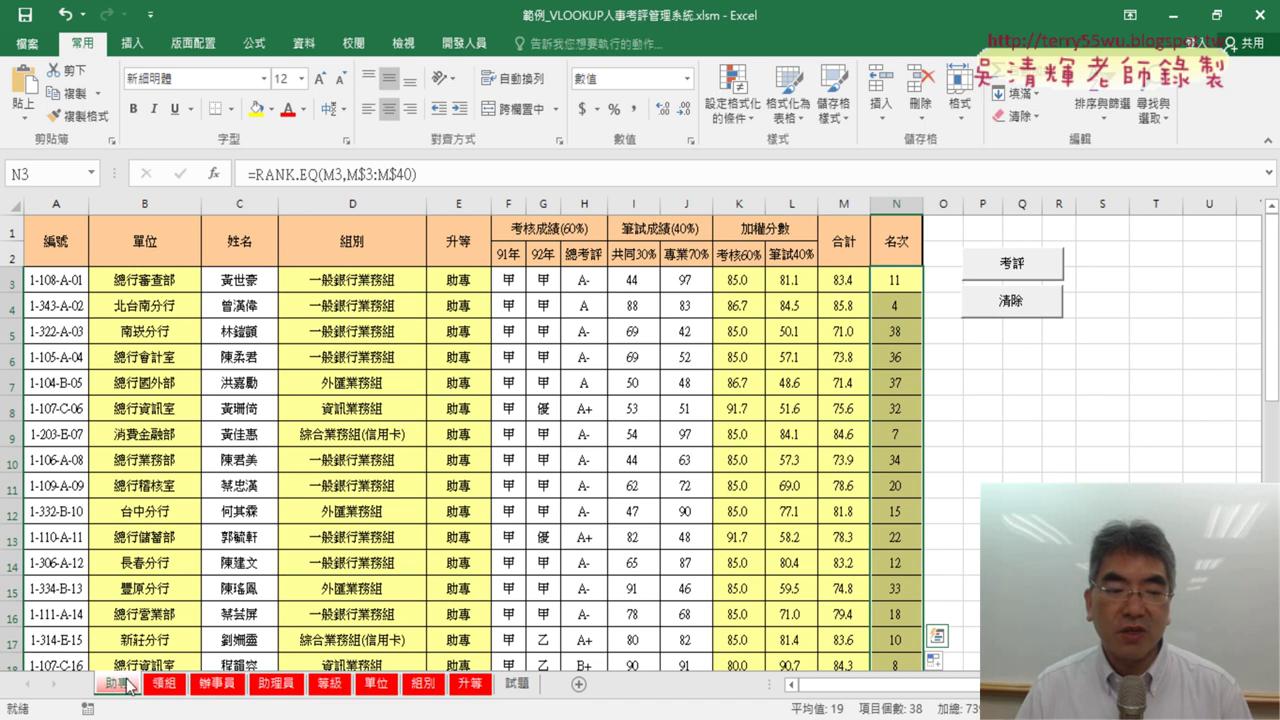
left_click(276, 684, "shift")
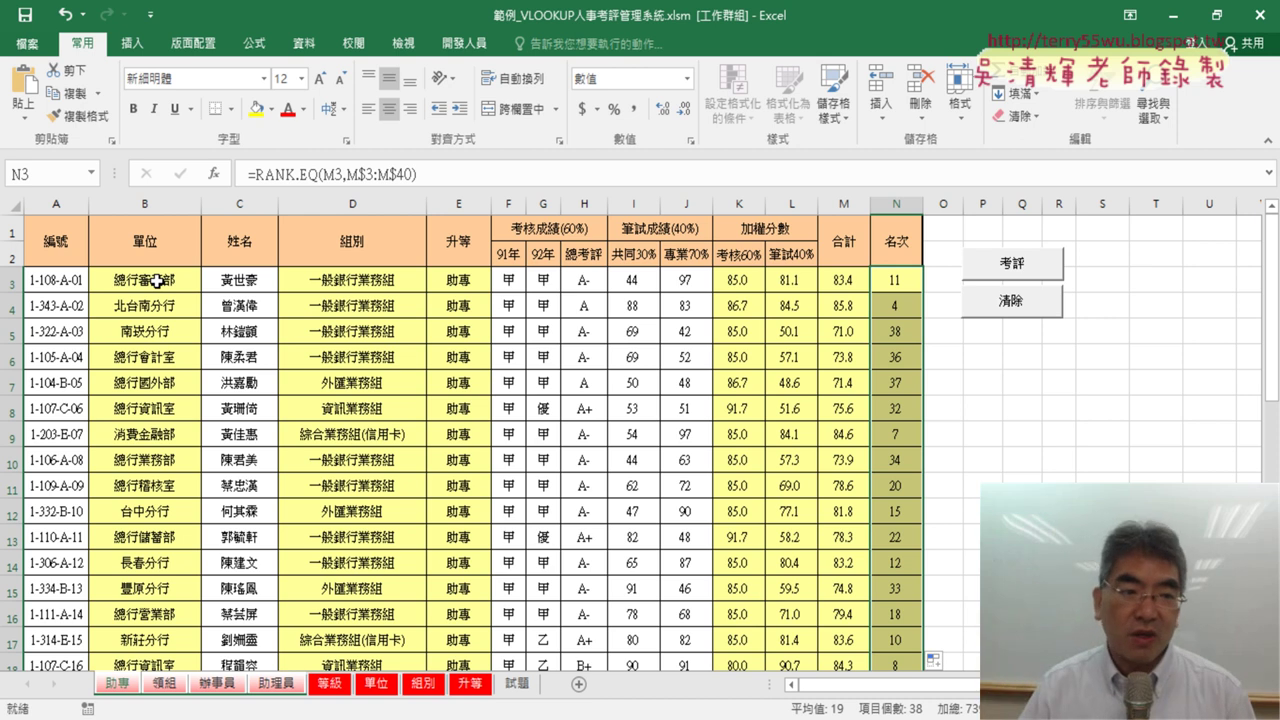
left_click(157, 281)
Re-enter the B3 unit, D3 group and E3 promotion formulas into all grouped sheets
left_click(305, 187)
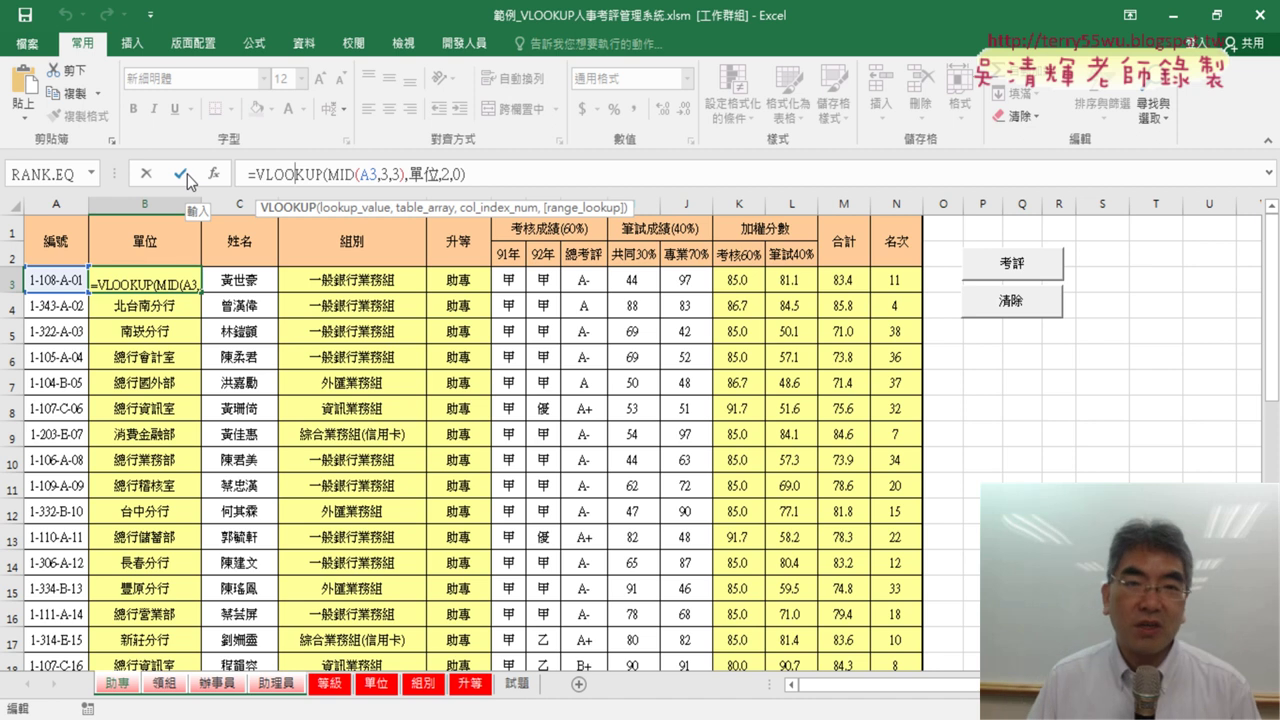
left_click(181, 174)
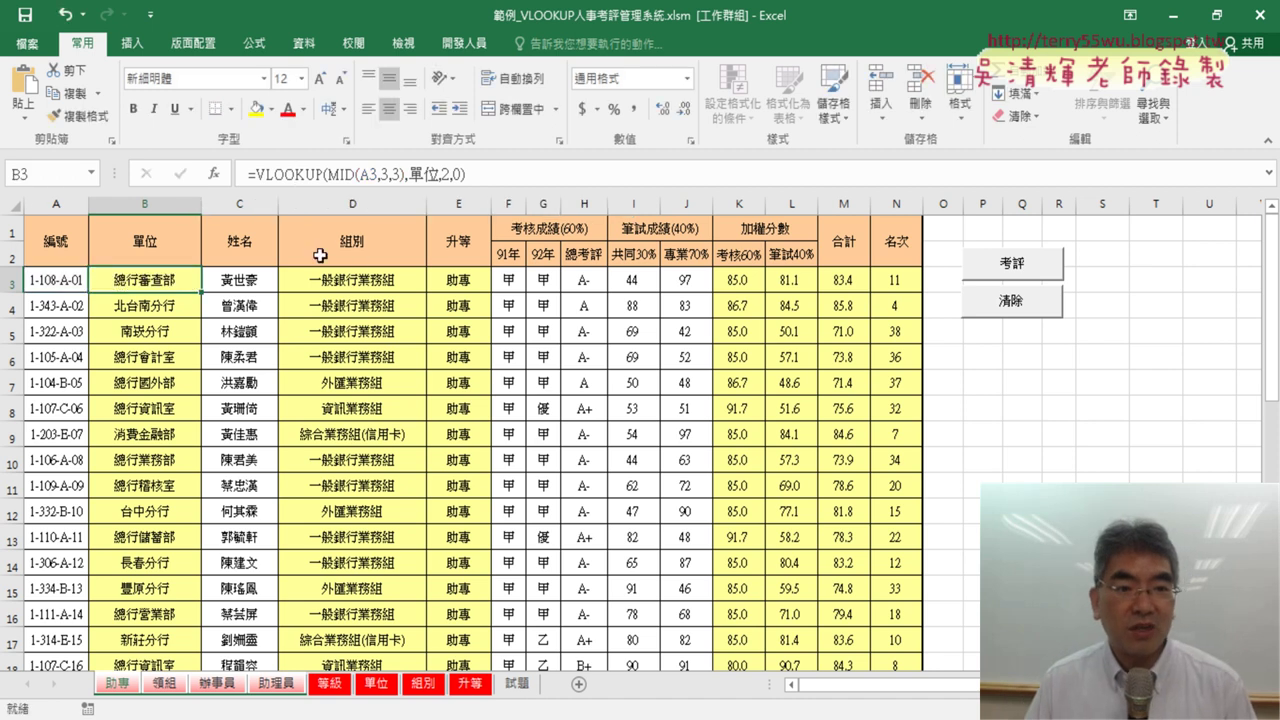
left_click(373, 283)
left_click(306, 174)
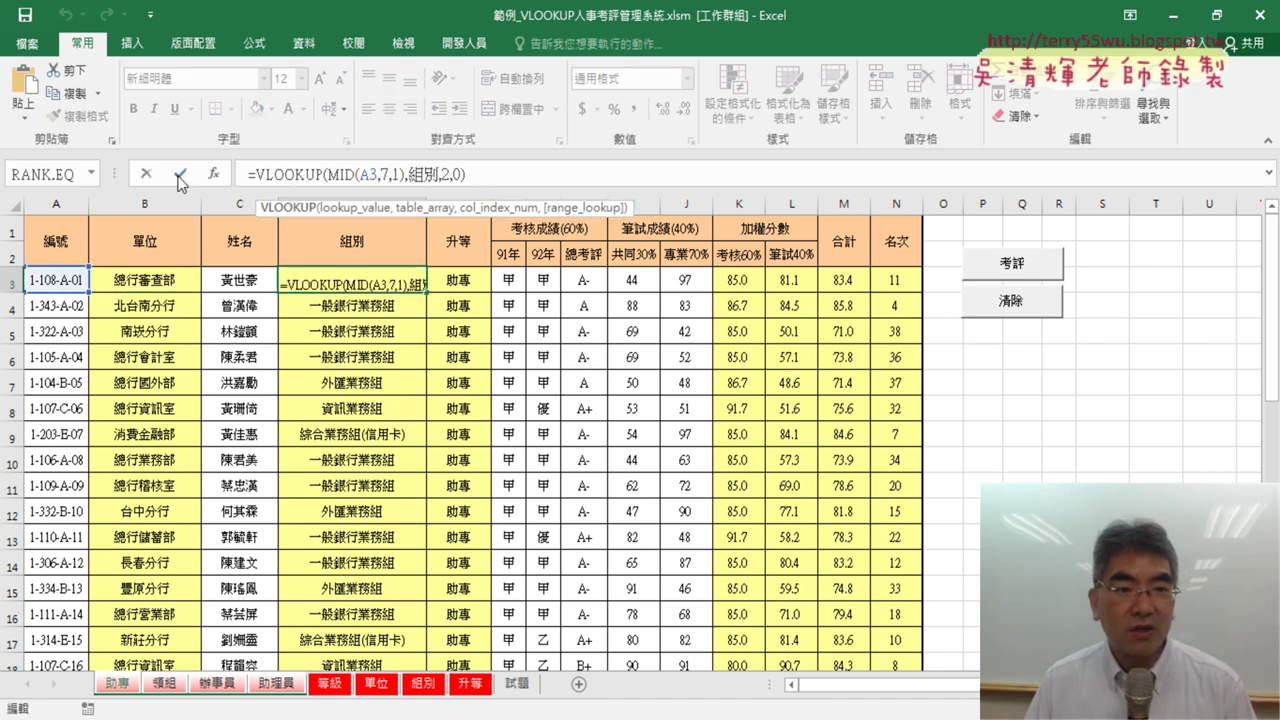
left_click(181, 174)
left_click(452, 288)
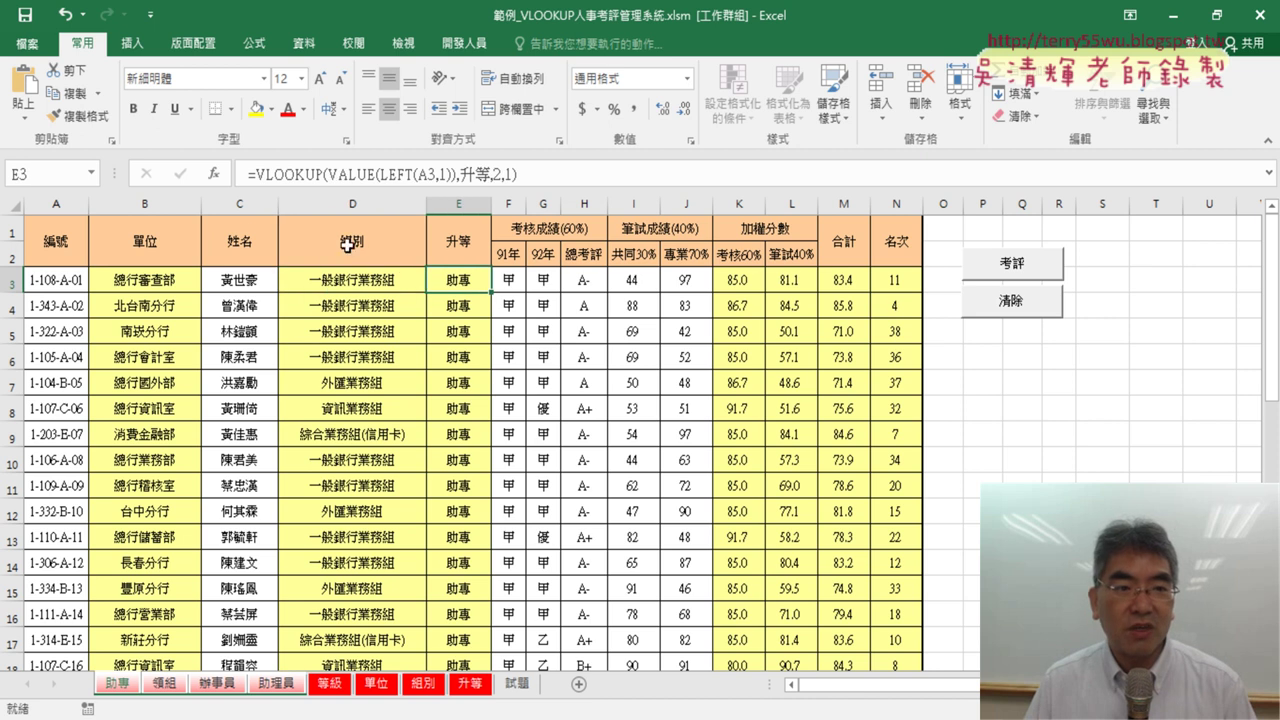
left_click(276, 174)
left_click(181, 174)
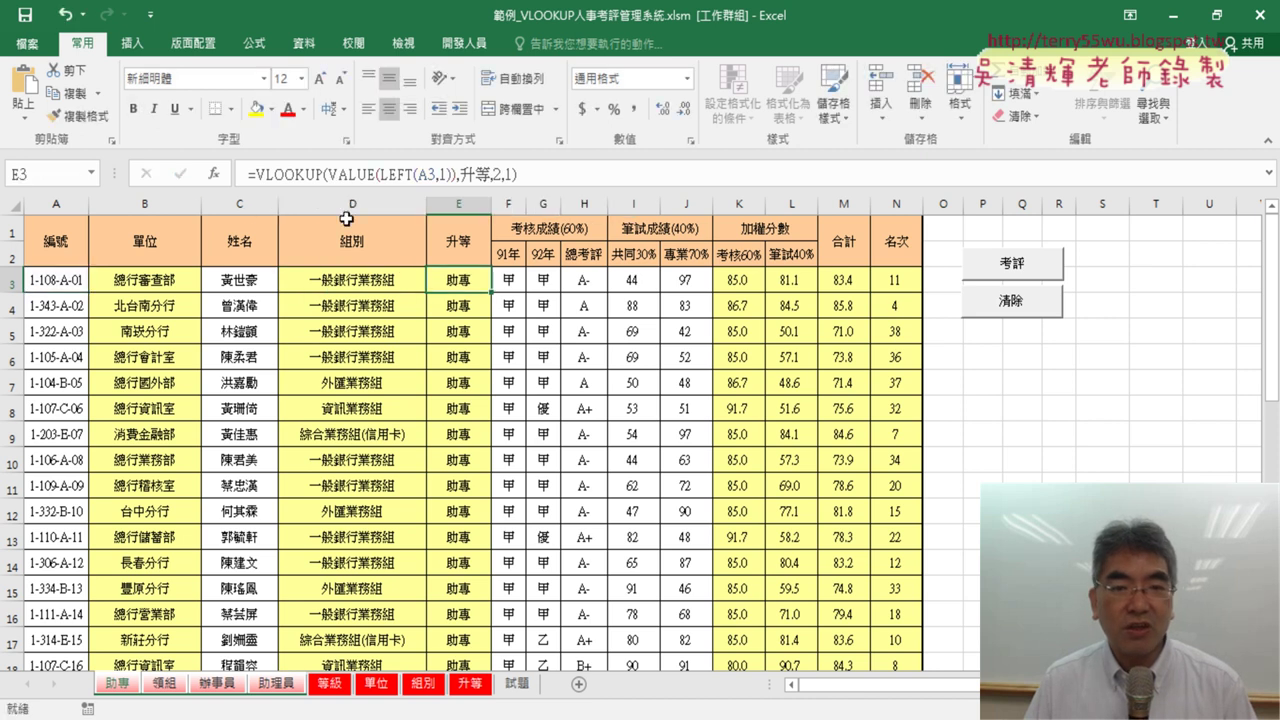
Re-enter the K3 weighted score and L3 exam score formulas across the grouped sheets
left_click(750, 288)
left_click(347, 176)
left_click(181, 174)
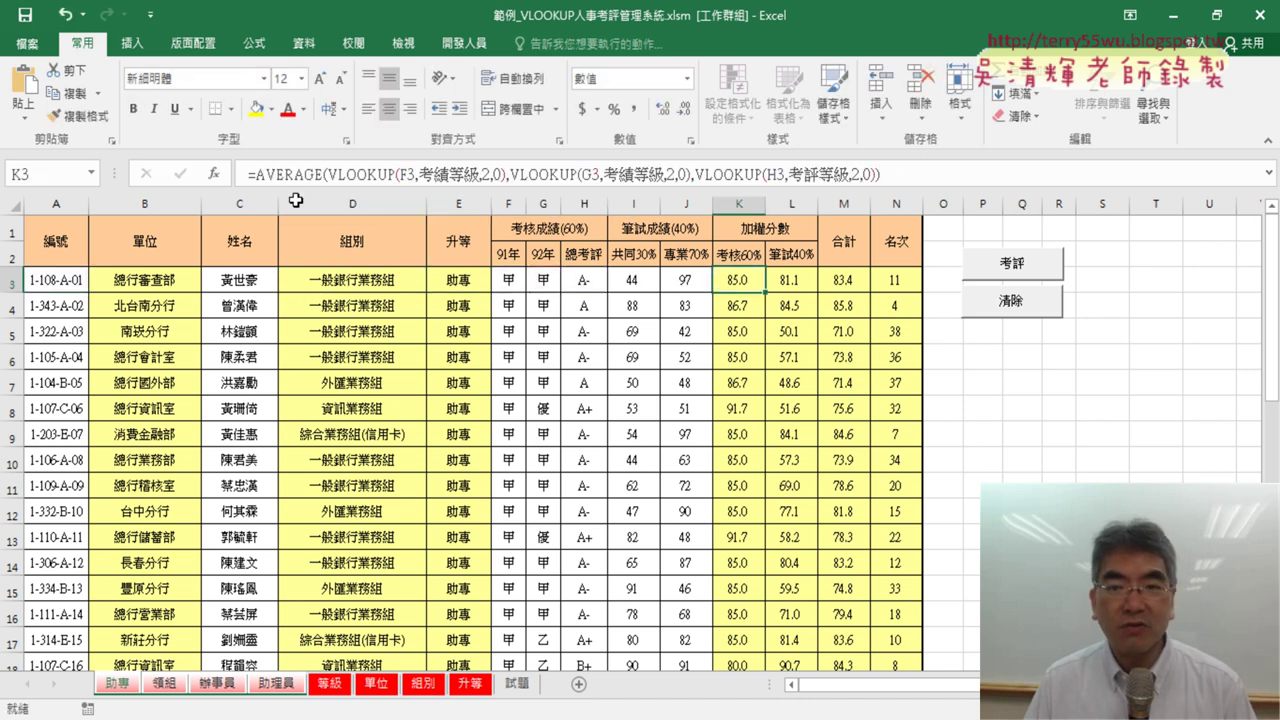
left_click(807, 288)
left_click(254, 174)
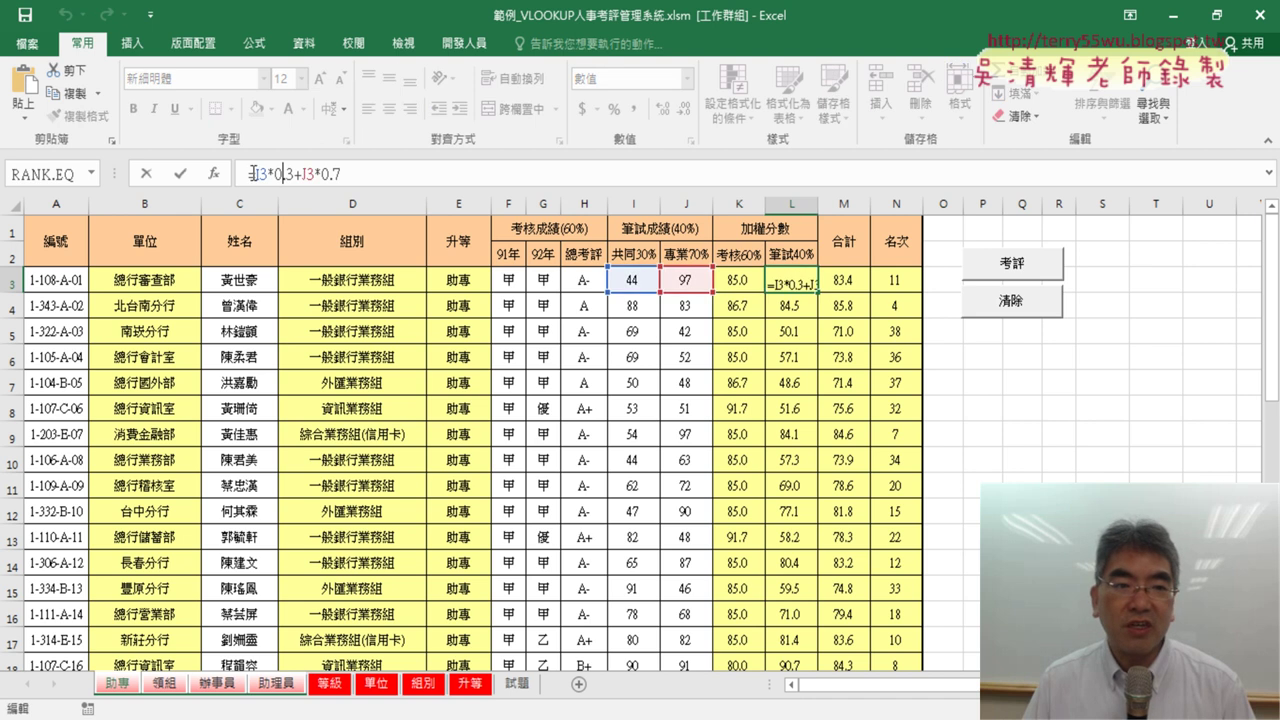
left_click(181, 174)
Re-enter the M3 total and N3 =RANK.EQ rank formulas across the grouped sheets
left_click(845, 281)
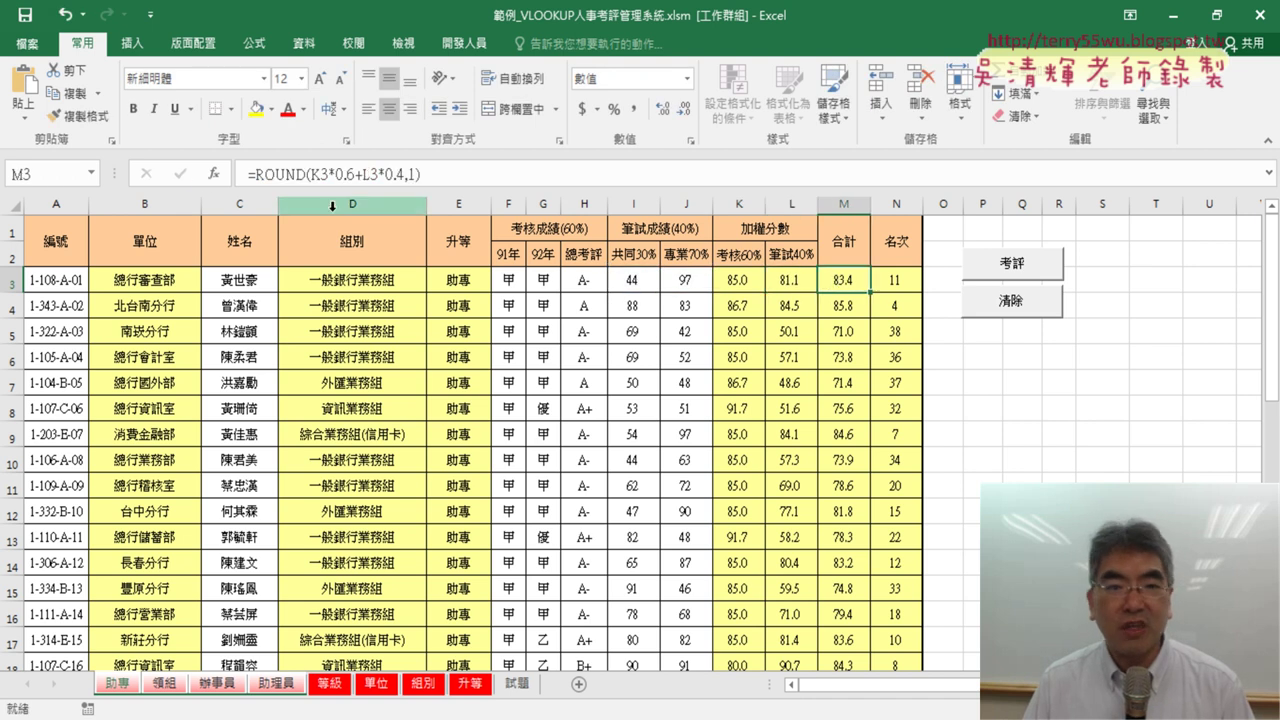
left_click(290, 176)
left_click(181, 174)
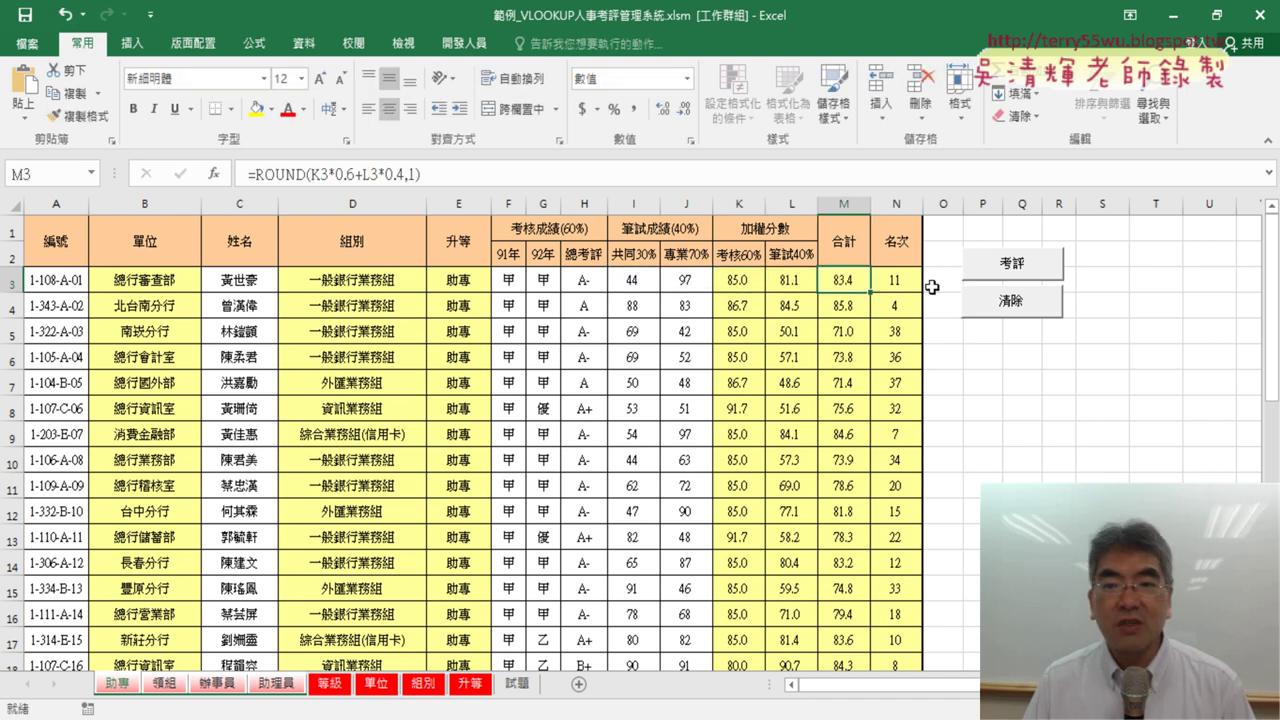
left_click(902, 289)
left_click(300, 176)
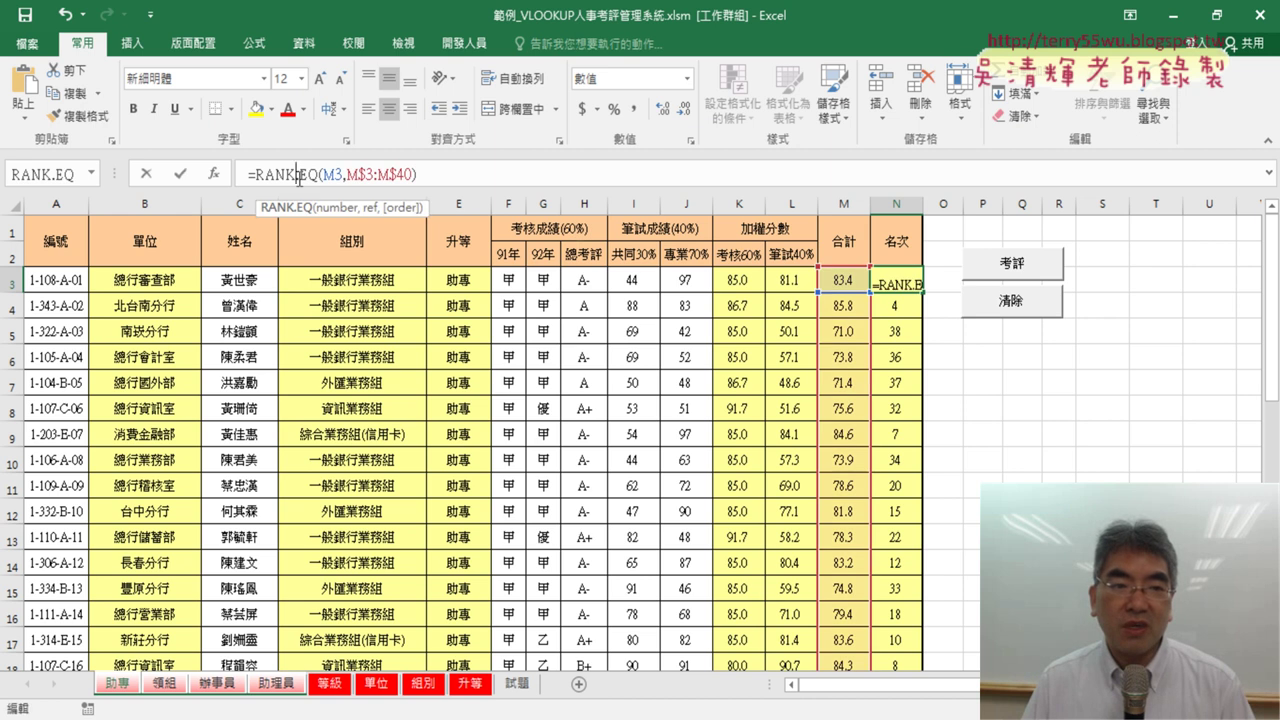
left_click(181, 174)
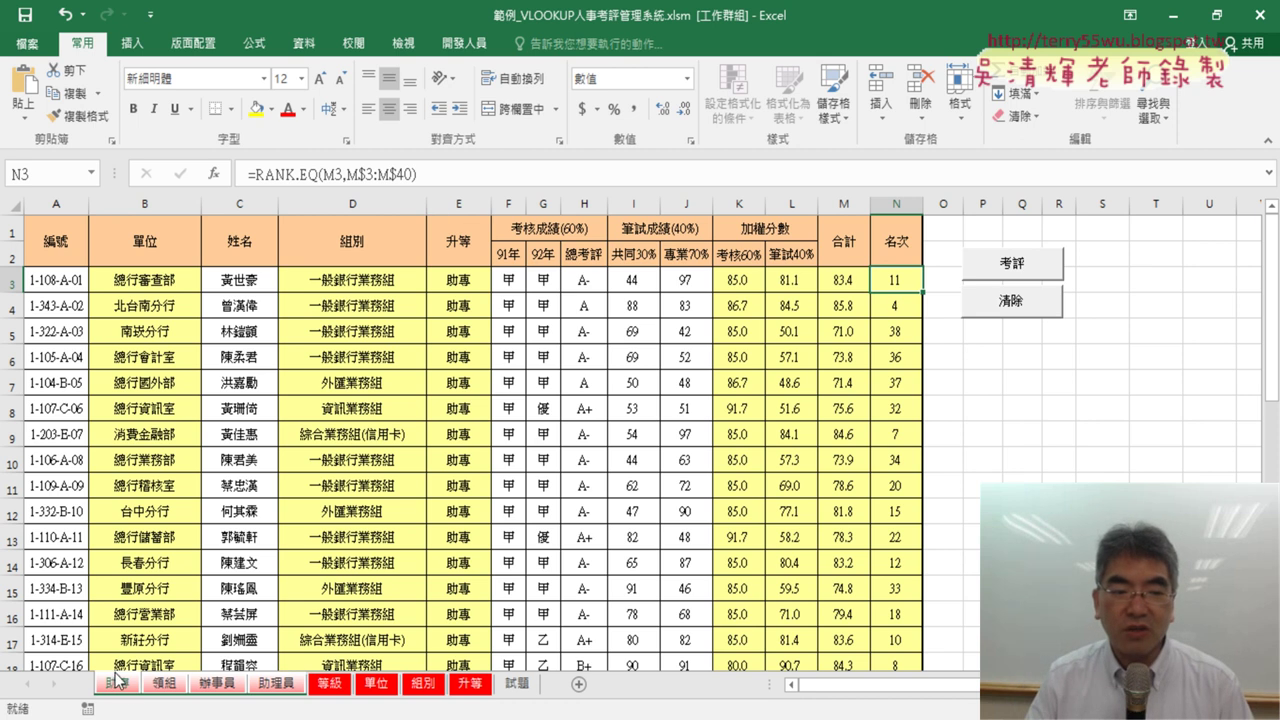
Ungroup via the 等級 sheet and verify the copied B3 formula on the 領組 sheet
left_click(160, 688)
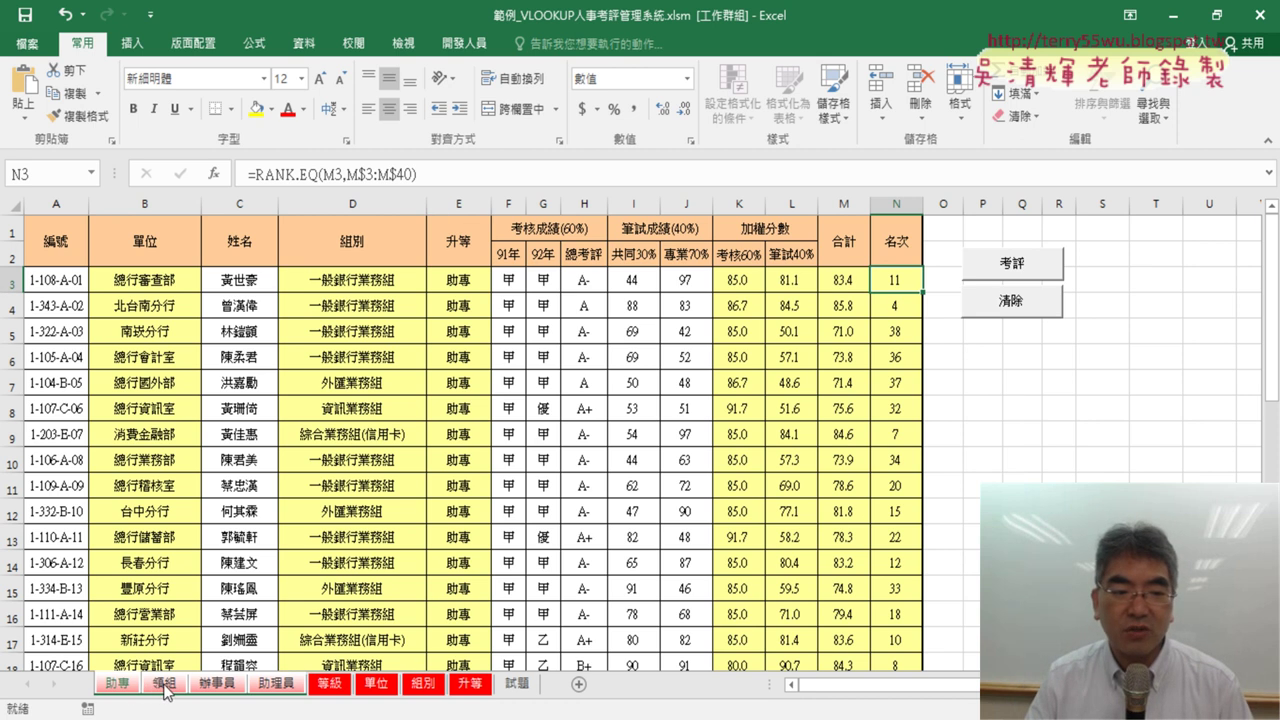
left_click(166, 688)
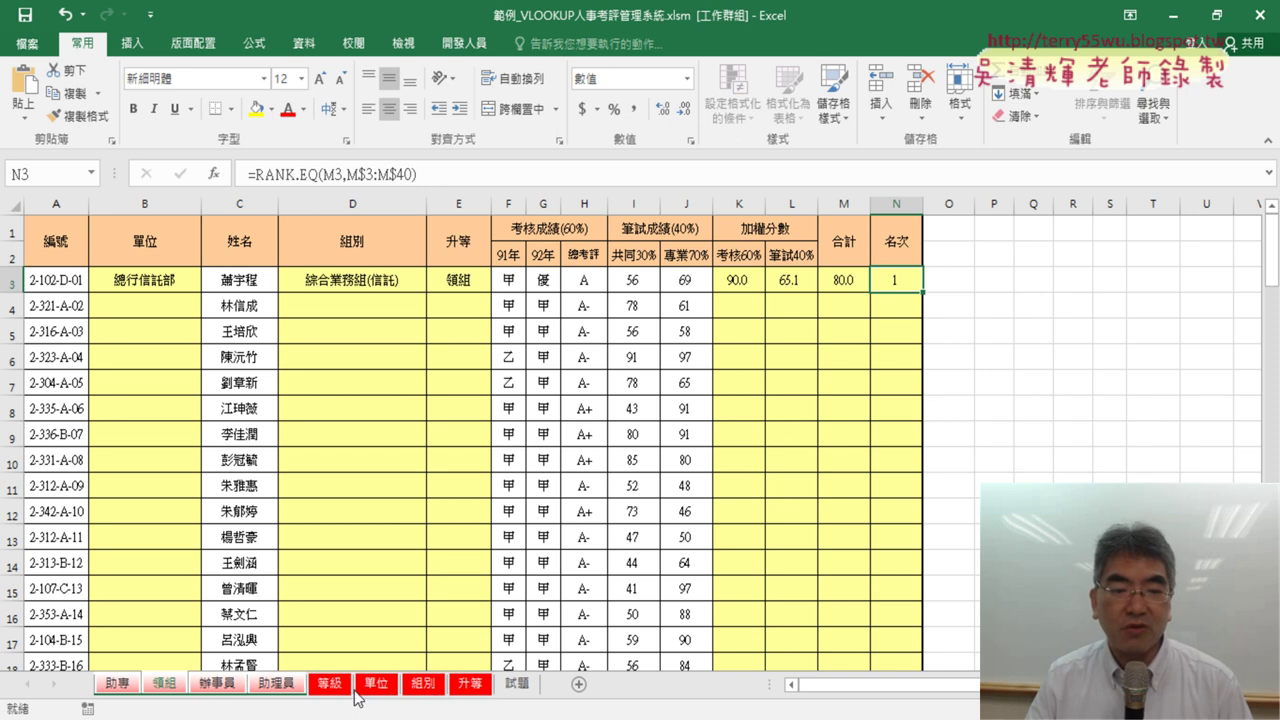
left_click(330, 686)
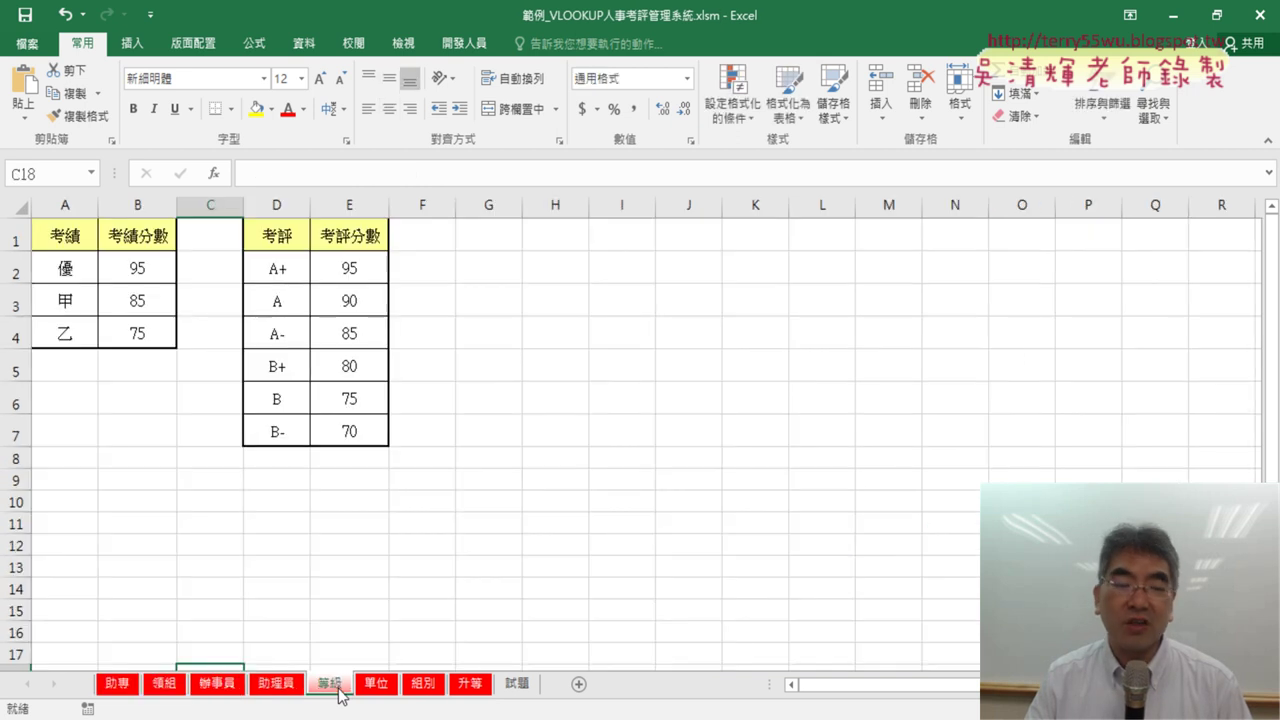
left_click(164, 686)
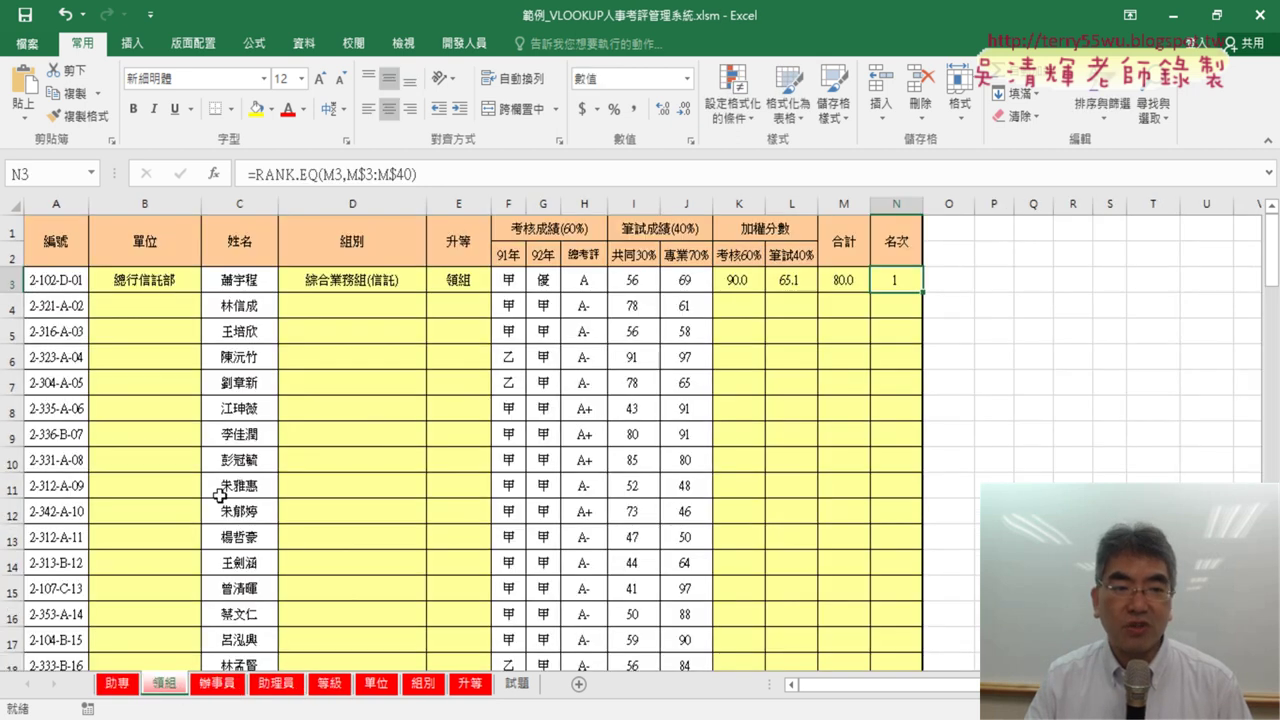
left_click(172, 284)
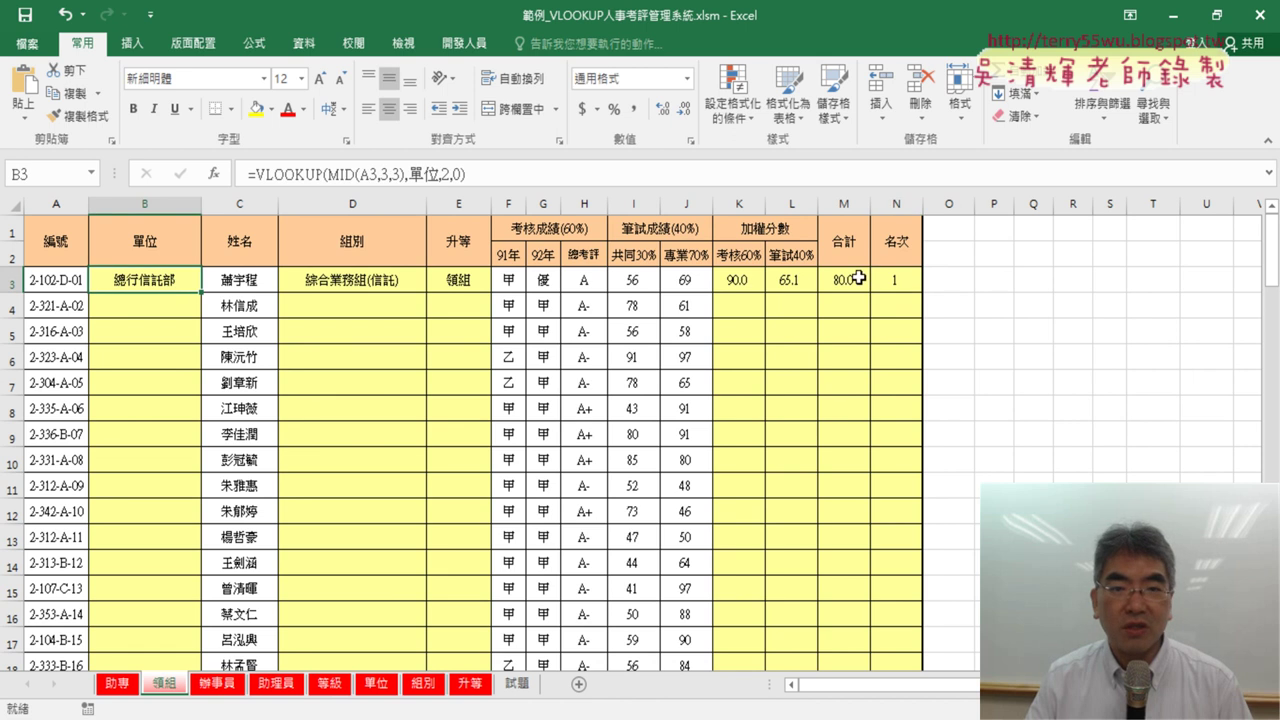
Verify the copied B3 formula on the 辦事員 sheet, then return to 助專
left_click(218, 686)
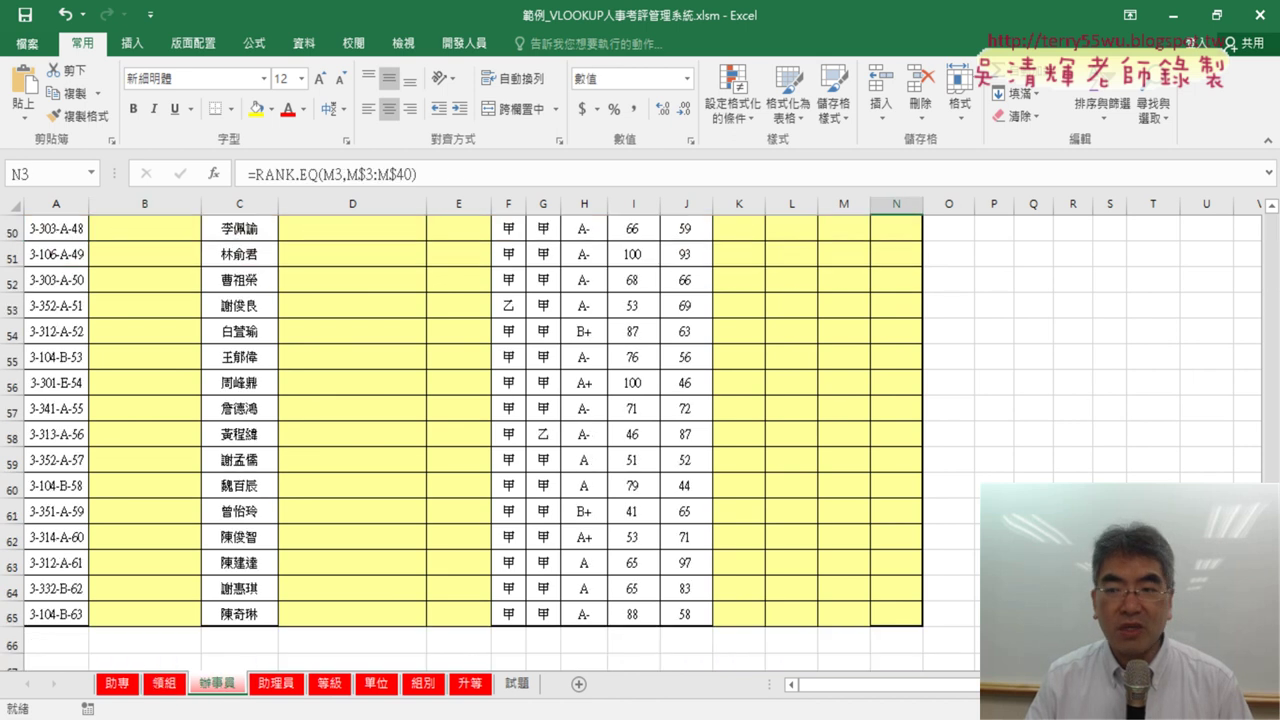
left_click(522, 533)
key("ctrl+Up")
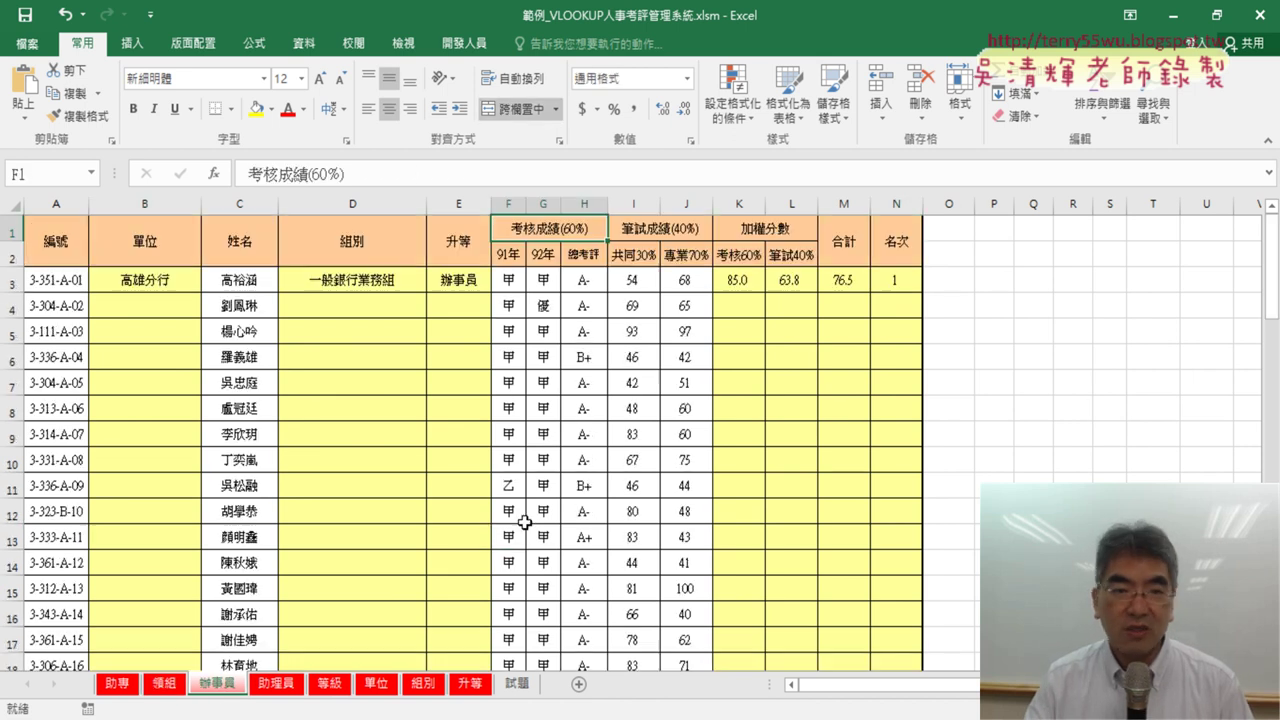
left_click(164, 279)
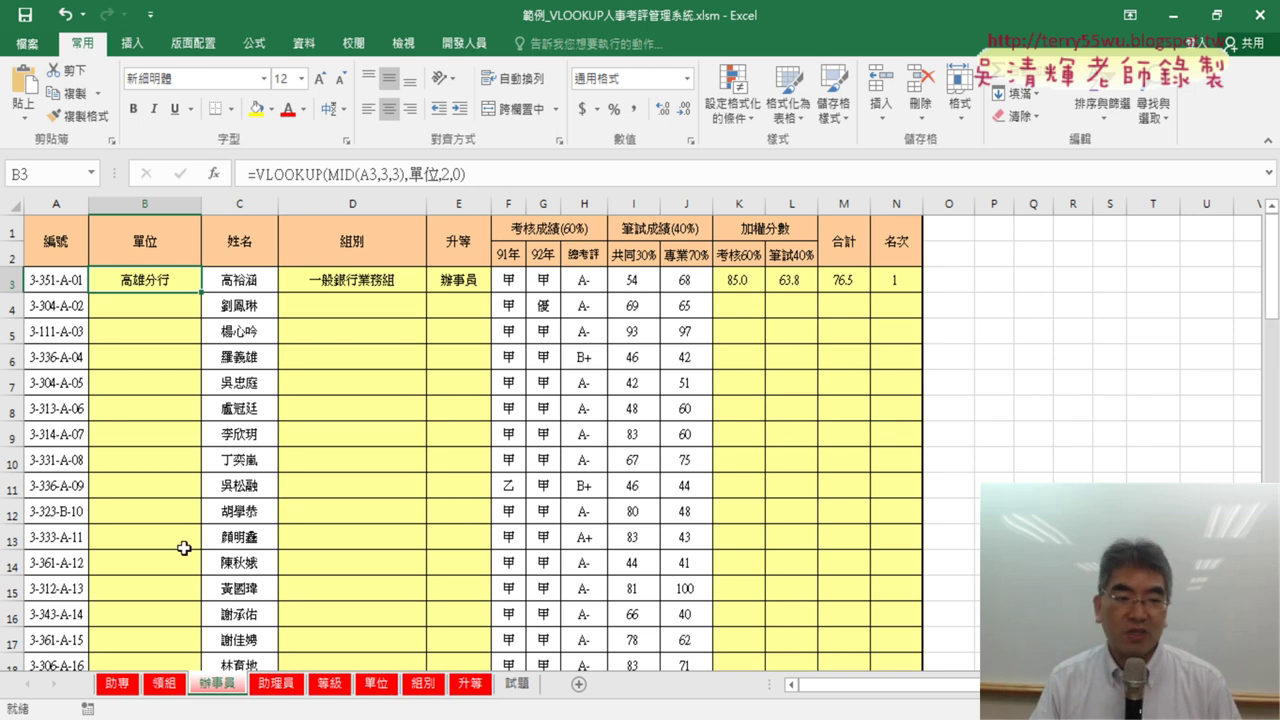
left_click(116, 684)
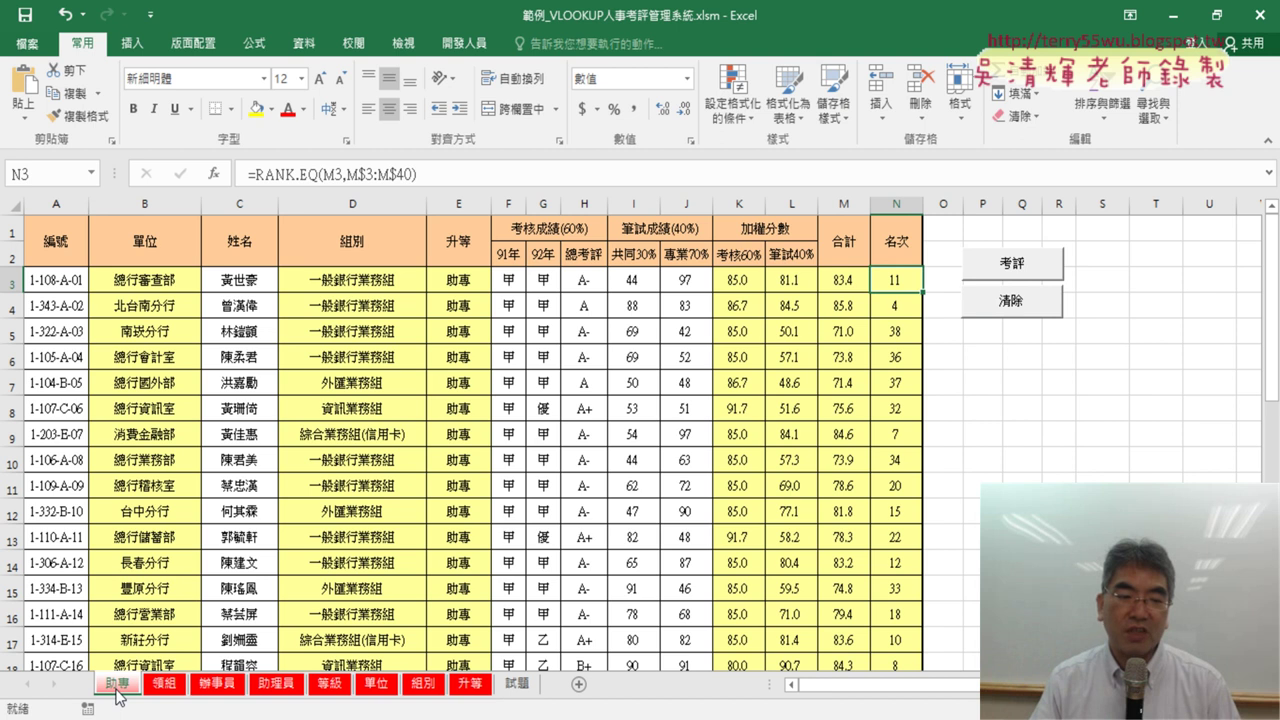